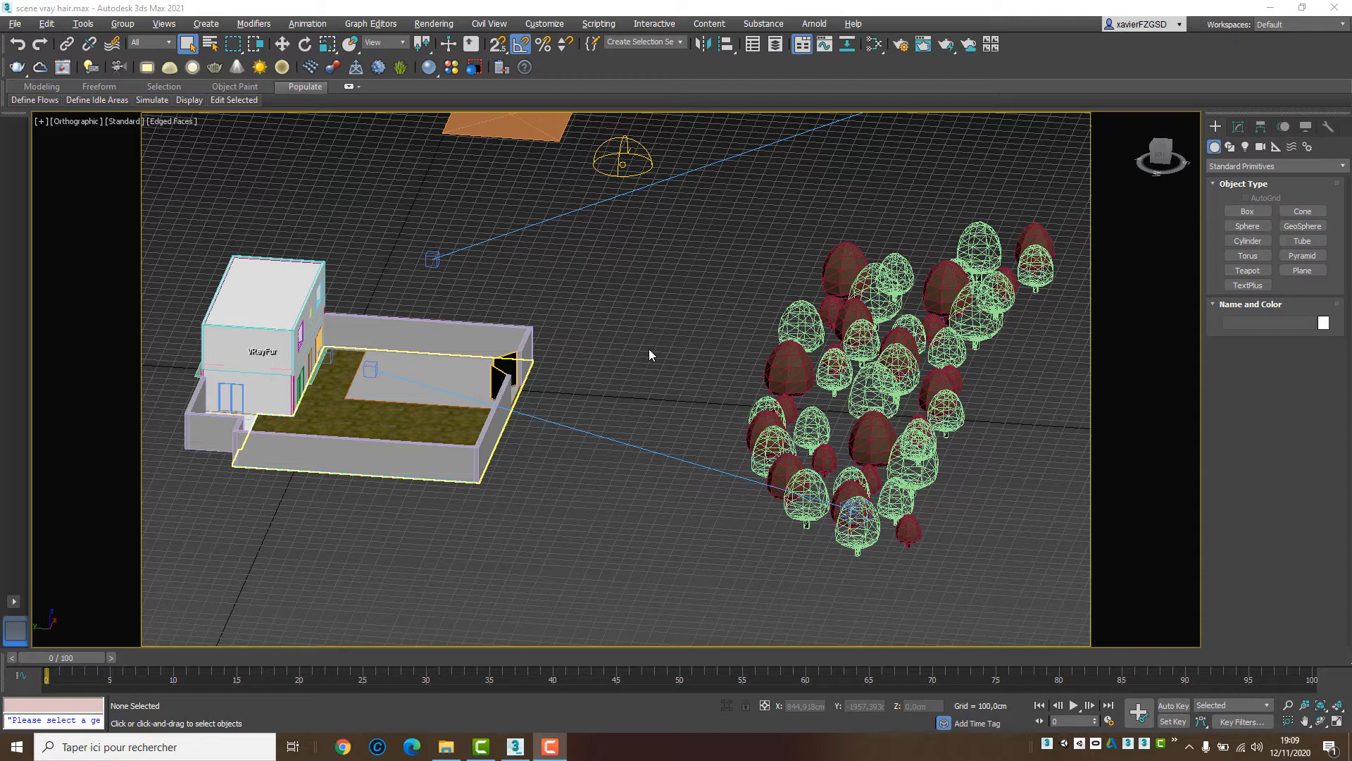
Step: Select the exterior ground object "sol ext" and isolate it in the viewport
left_click(434, 419)
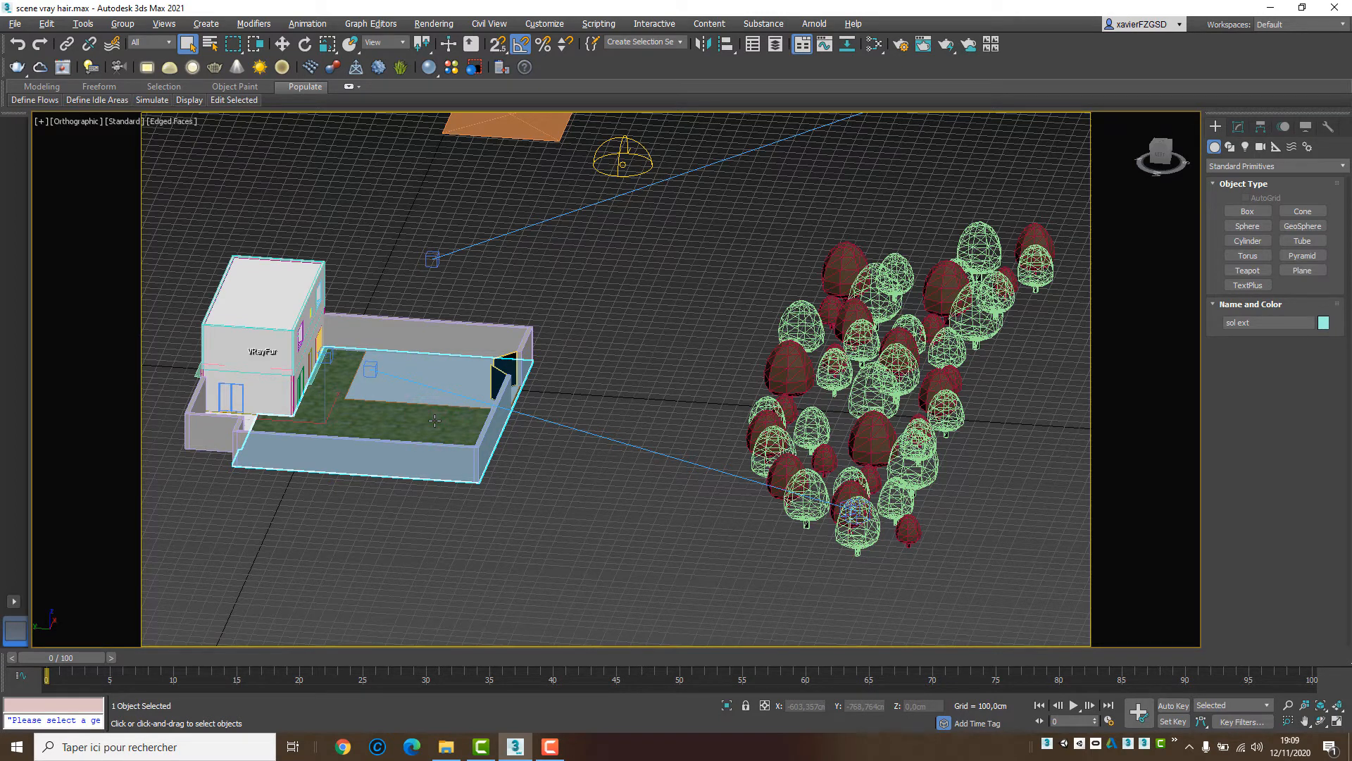
key("alt+q")
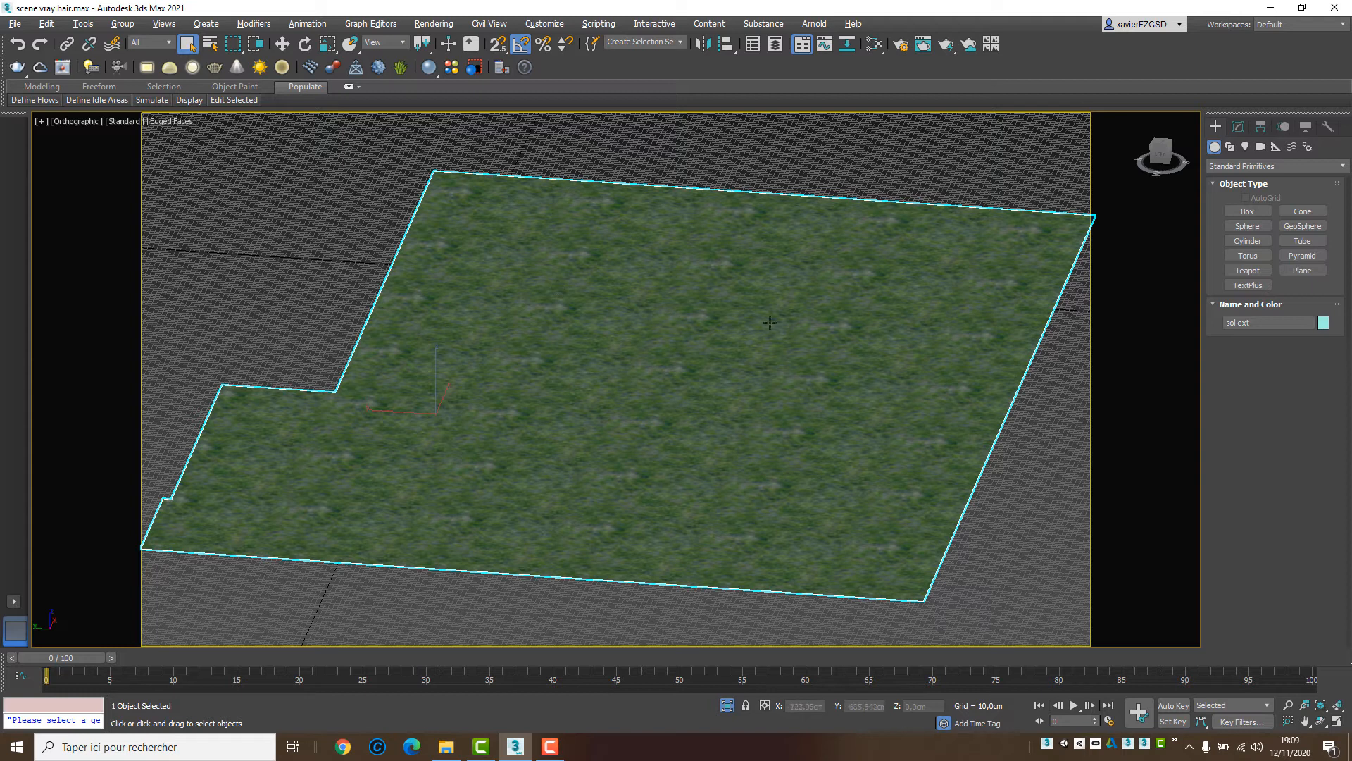
scroll(665, 408, "down", 2)
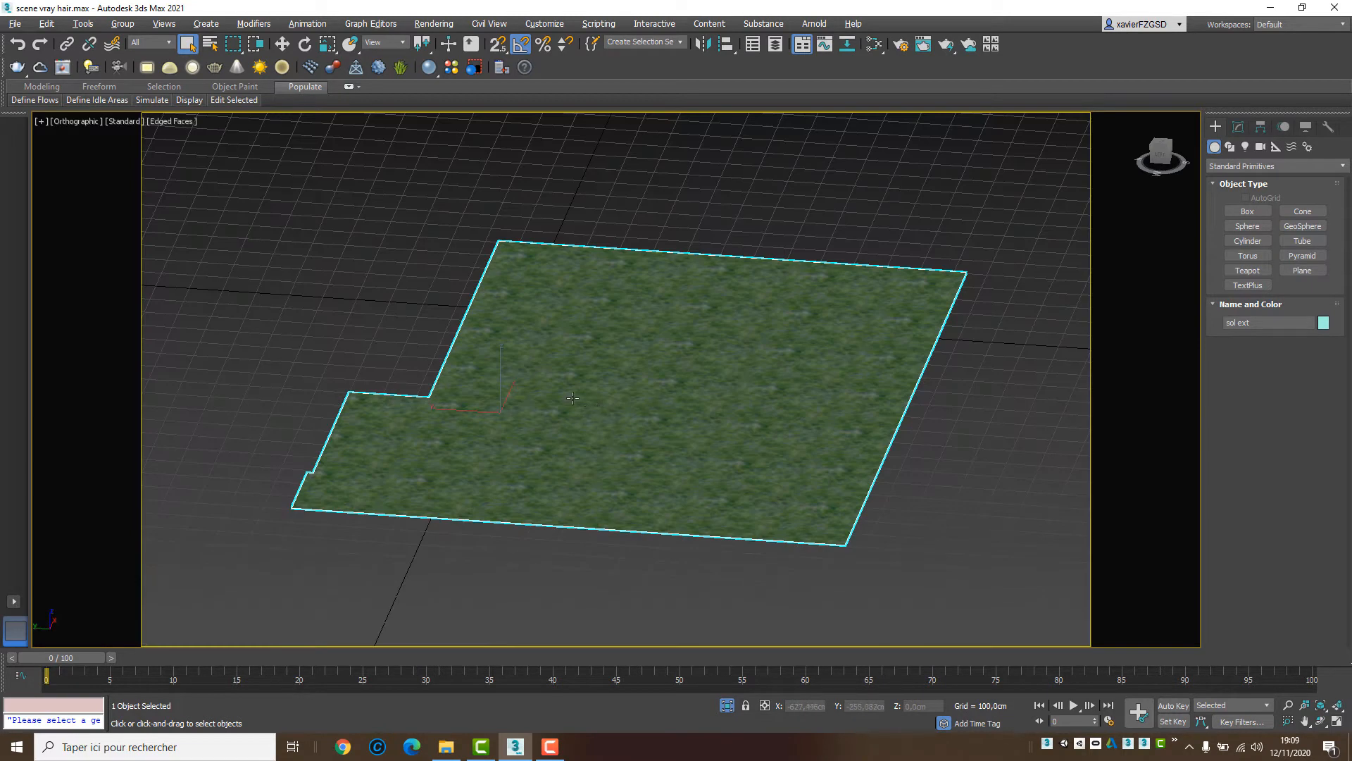
middle_click_drag(572, 395, 657, 423)
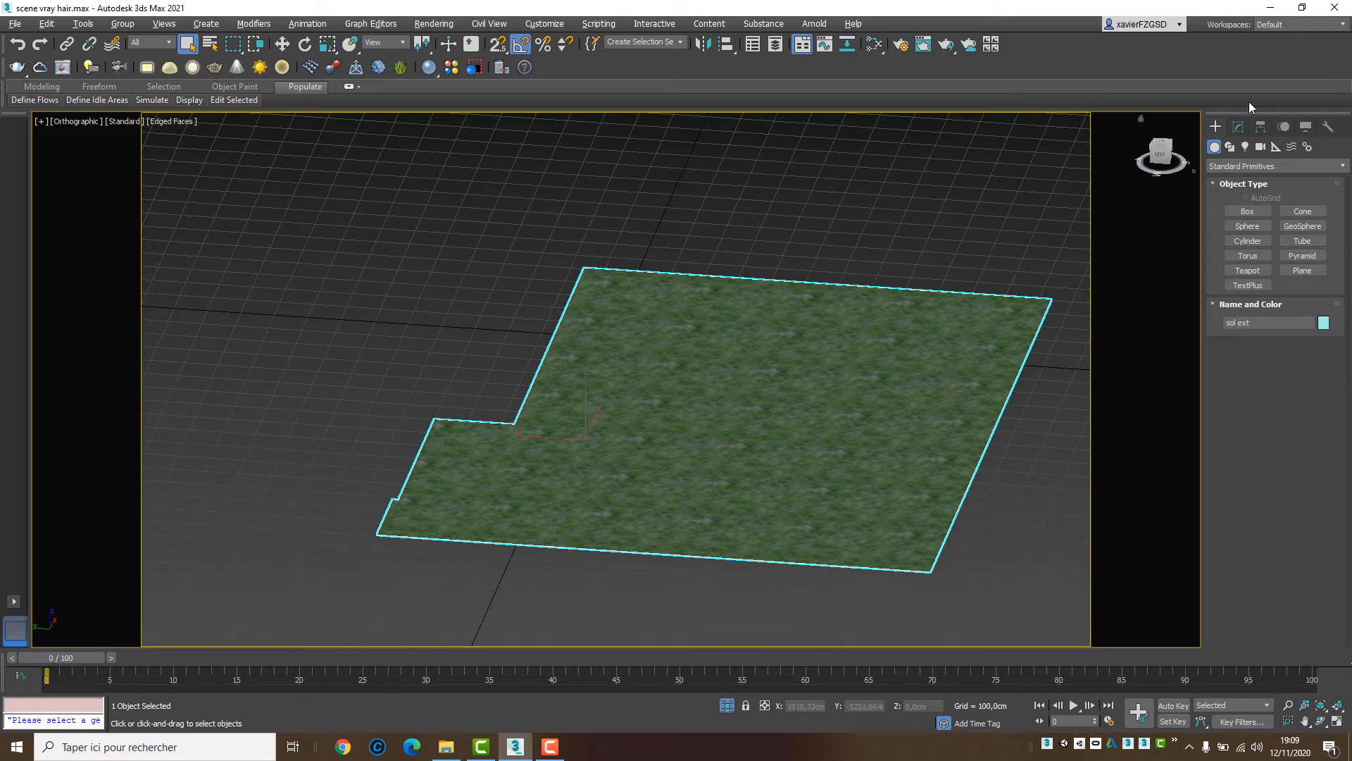
Step: Fit the planar UVW Map gizmo of the exterior ground to the object's extents
left_click(1239, 127)
scroll(794, 242, "down", 2)
scroll(794, 240, "down", 5)
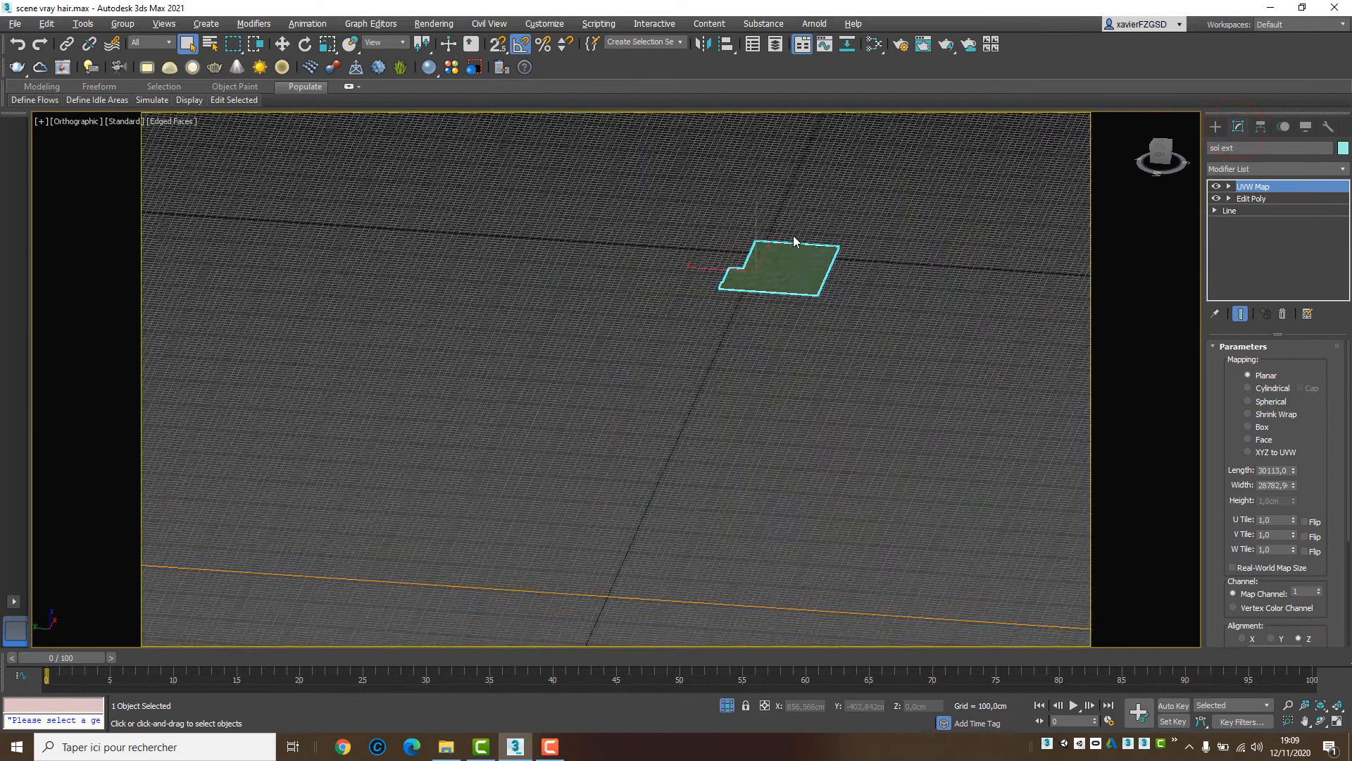
middle_click_drag(830, 266, 661, 341)
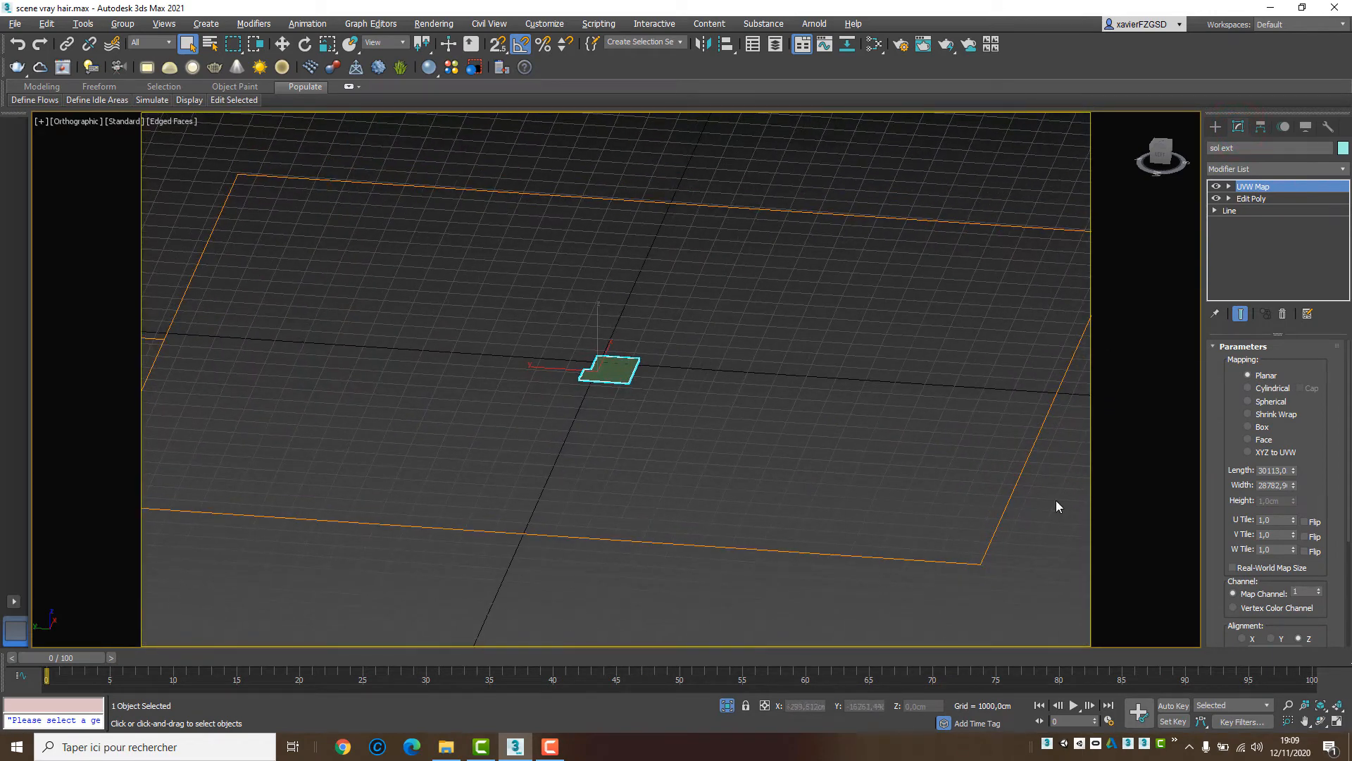
middle_click_drag(708, 152, 719, 154)
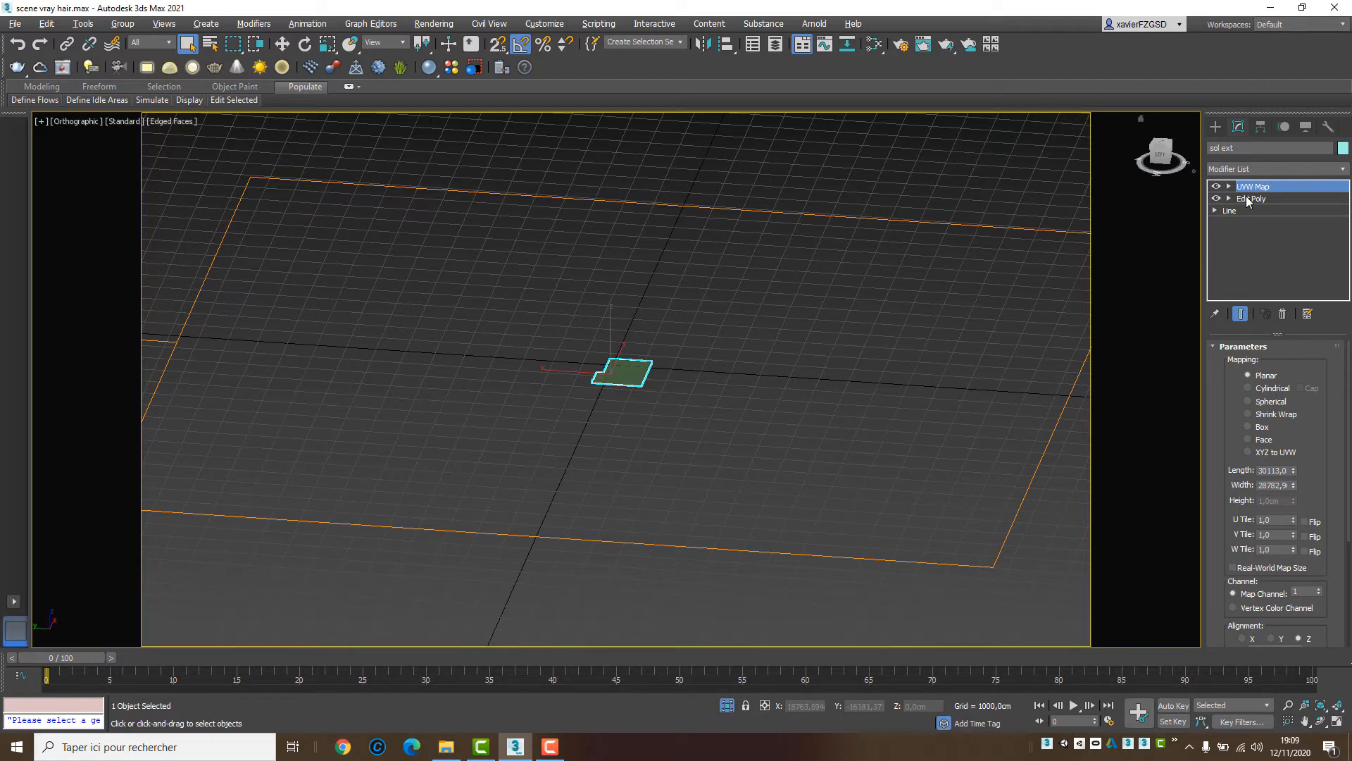
scroll(1232, 384, "down", 5)
left_click(1252, 501)
scroll(623, 363, "up", 10)
middle_click_drag(678, 230, 634, 235)
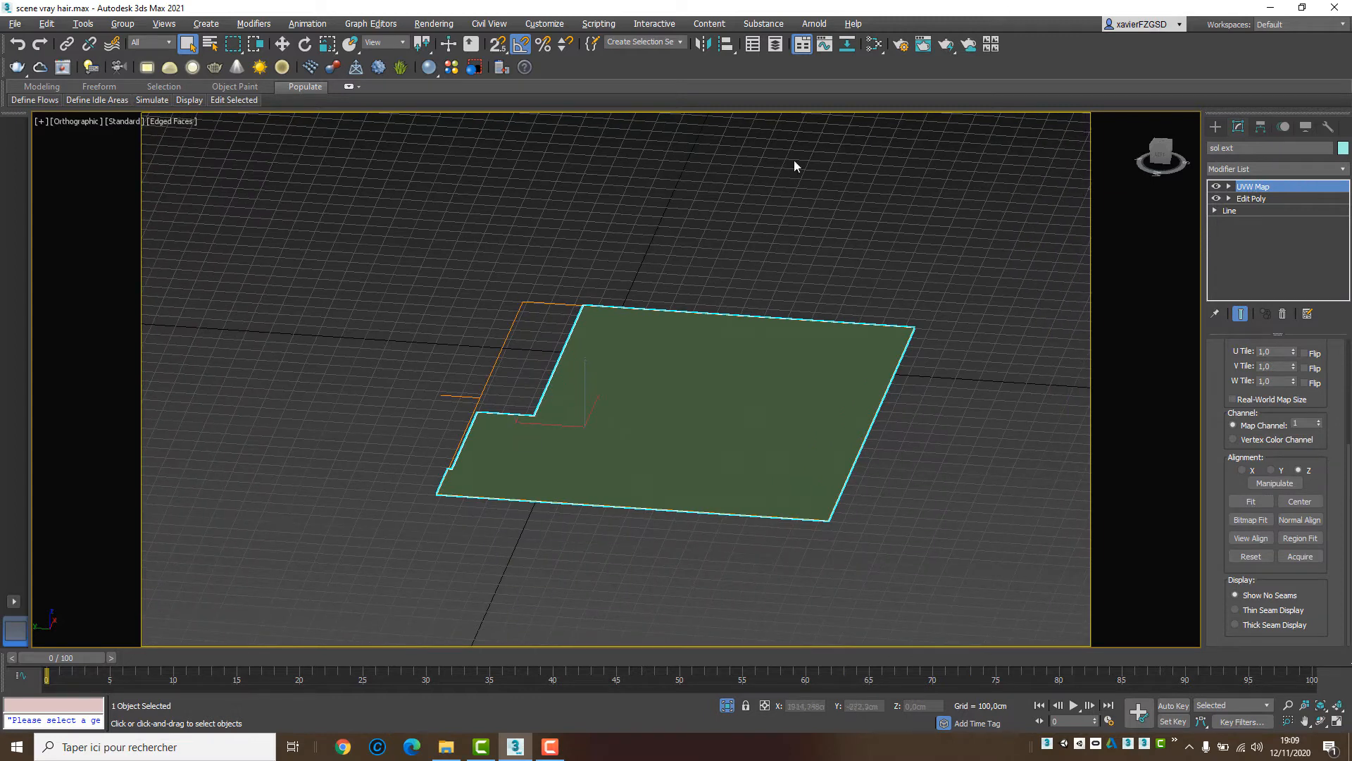
Step: Create a new view named "herbe et sol" in the Slate Material Editor
left_click(874, 46)
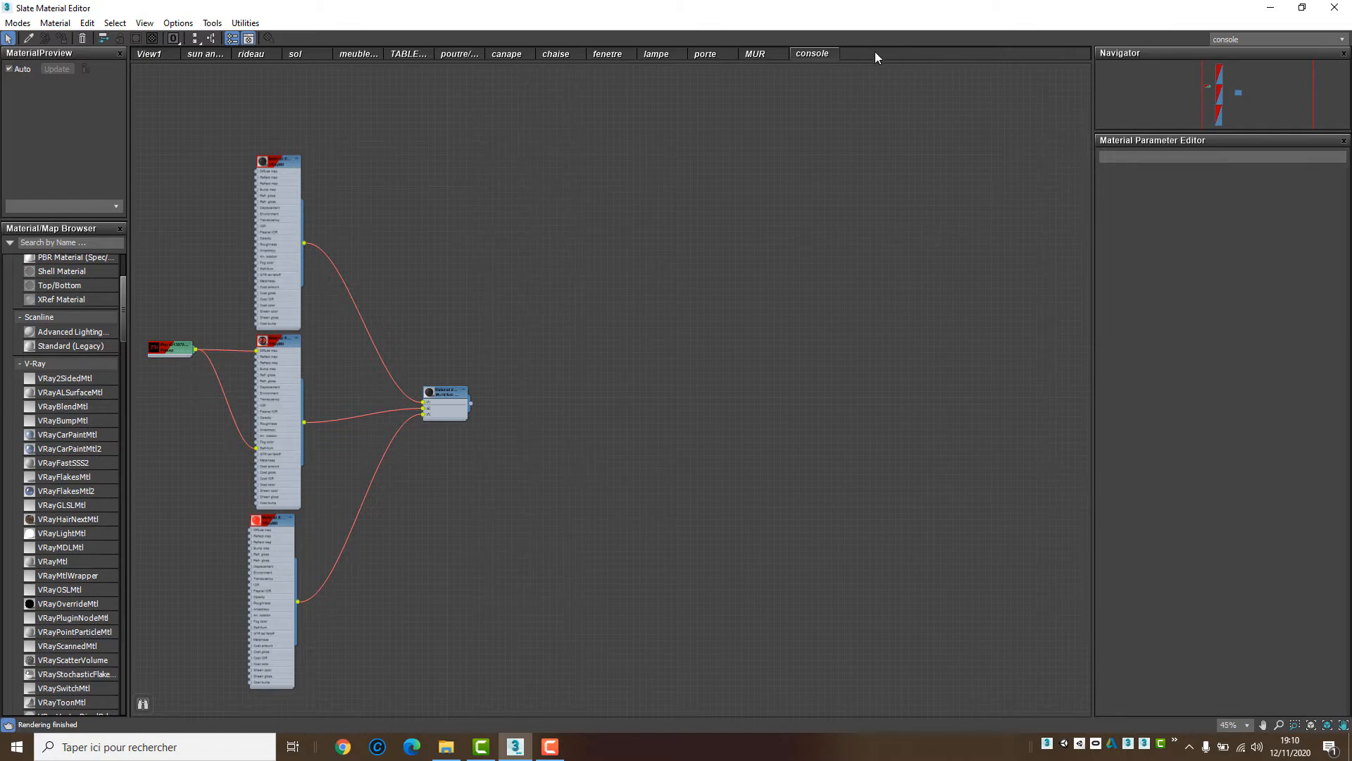
right_click(869, 53)
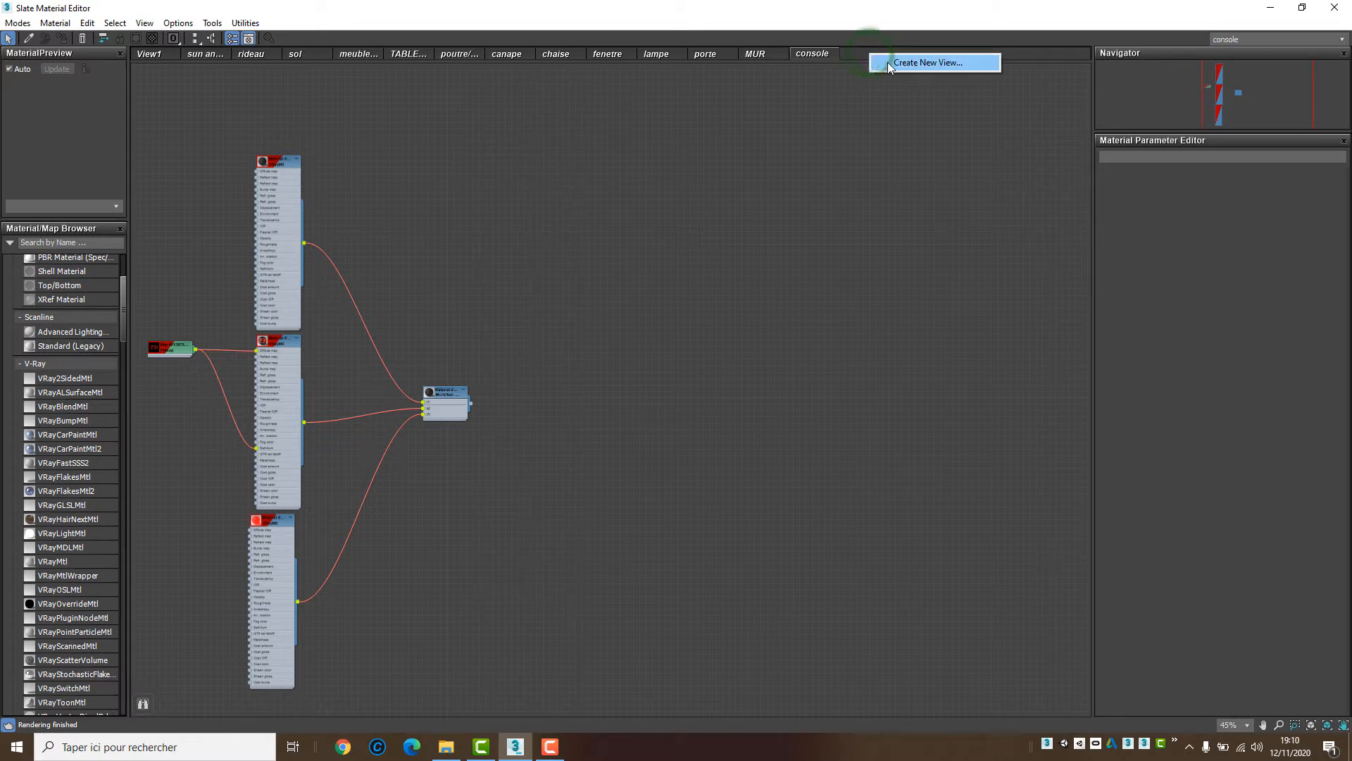
left_click(889, 62)
type("he")
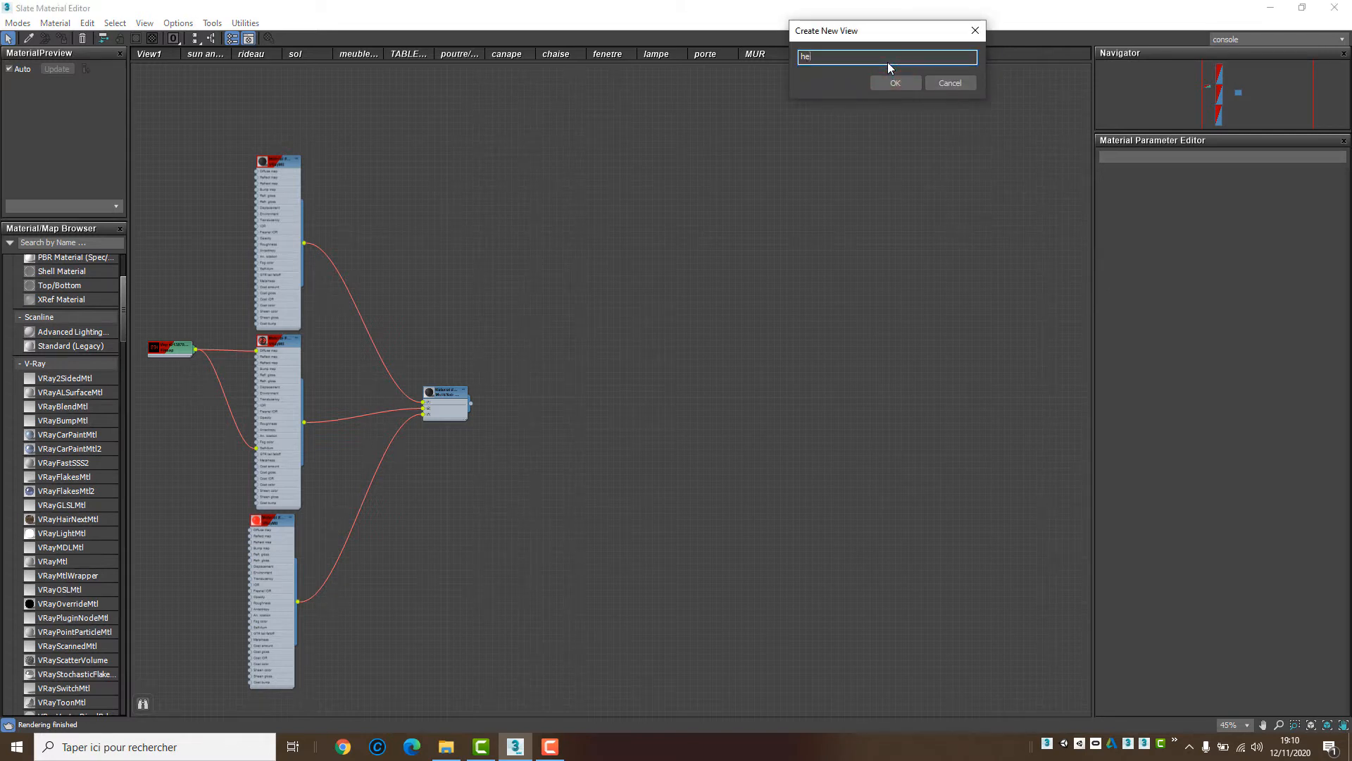
type("rbe et sol")
key("Return")
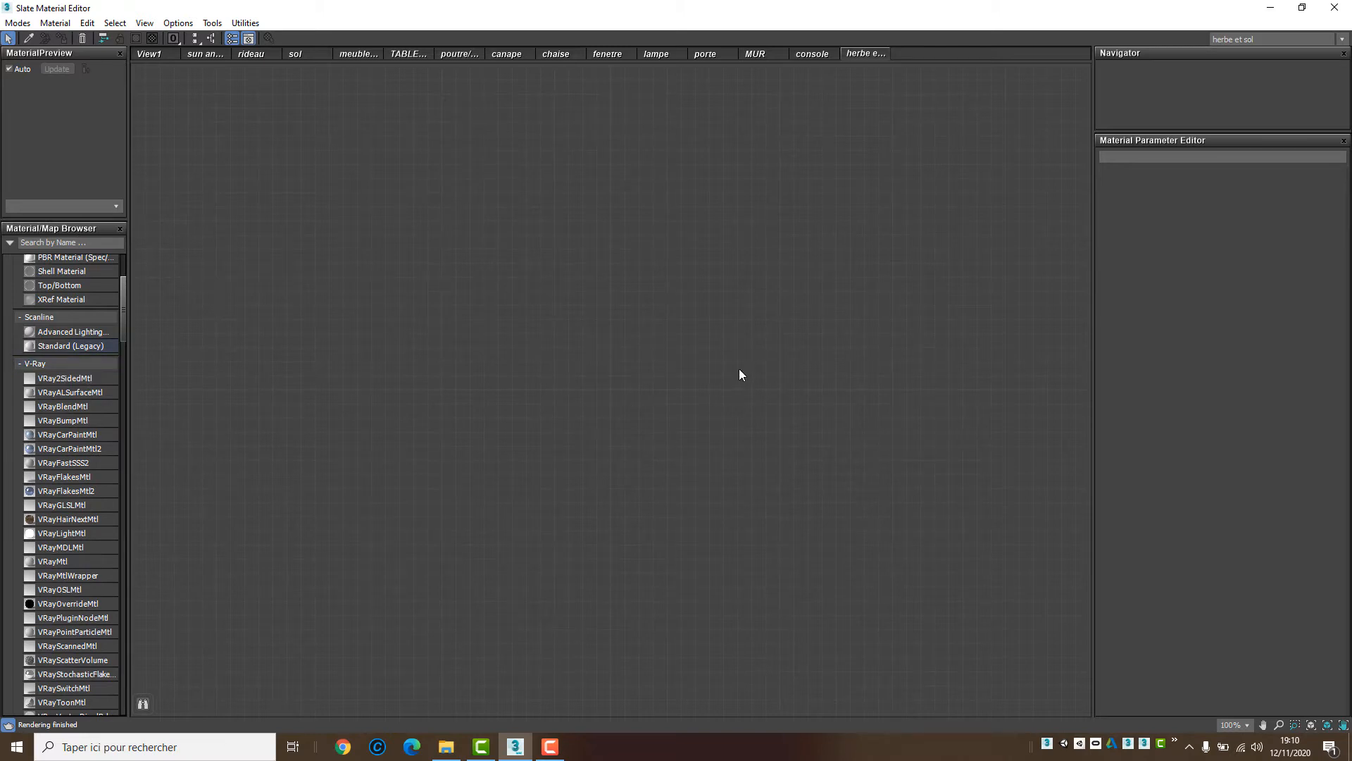
Step: Add a VRayMtl material to the empty "herbe et sol" view and place its node in the upper middle
right_click(619, 291)
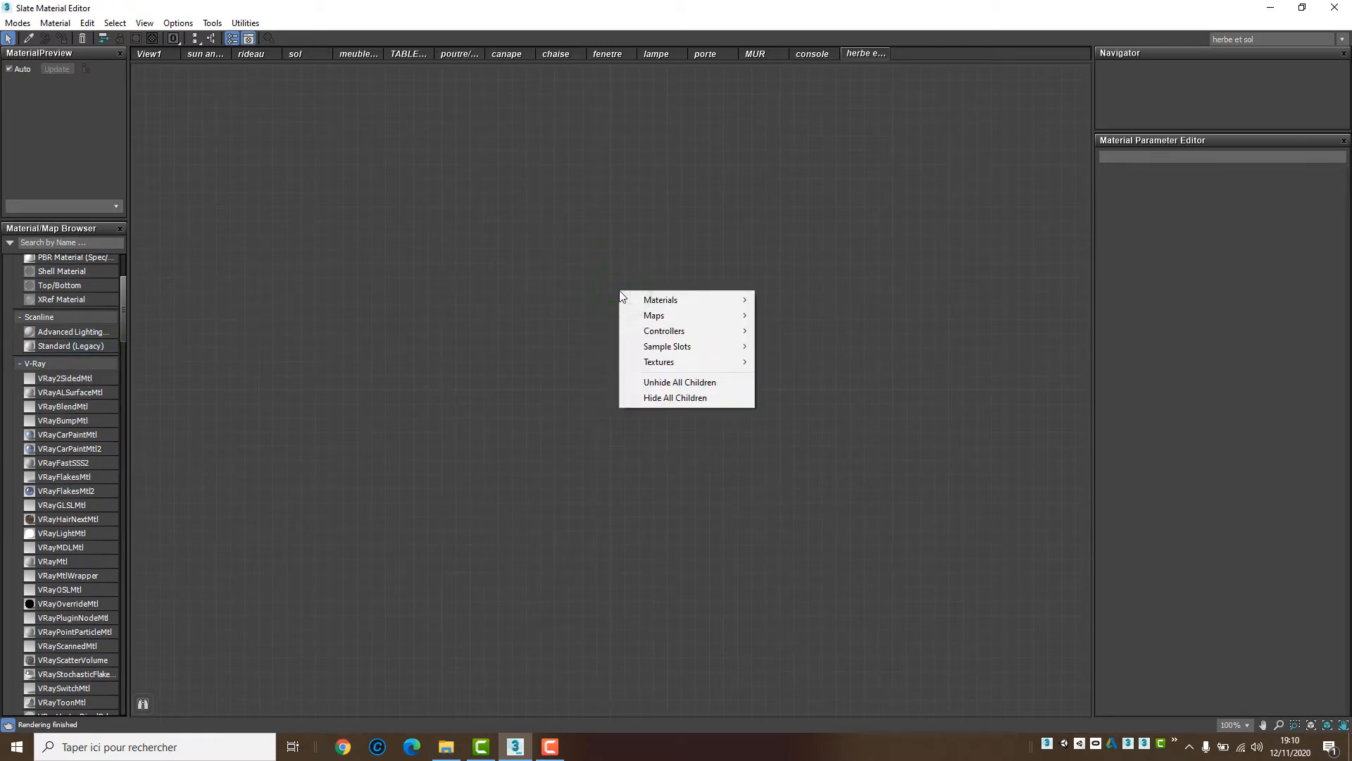
mouse_move(672, 298)
mouse_move(787, 331)
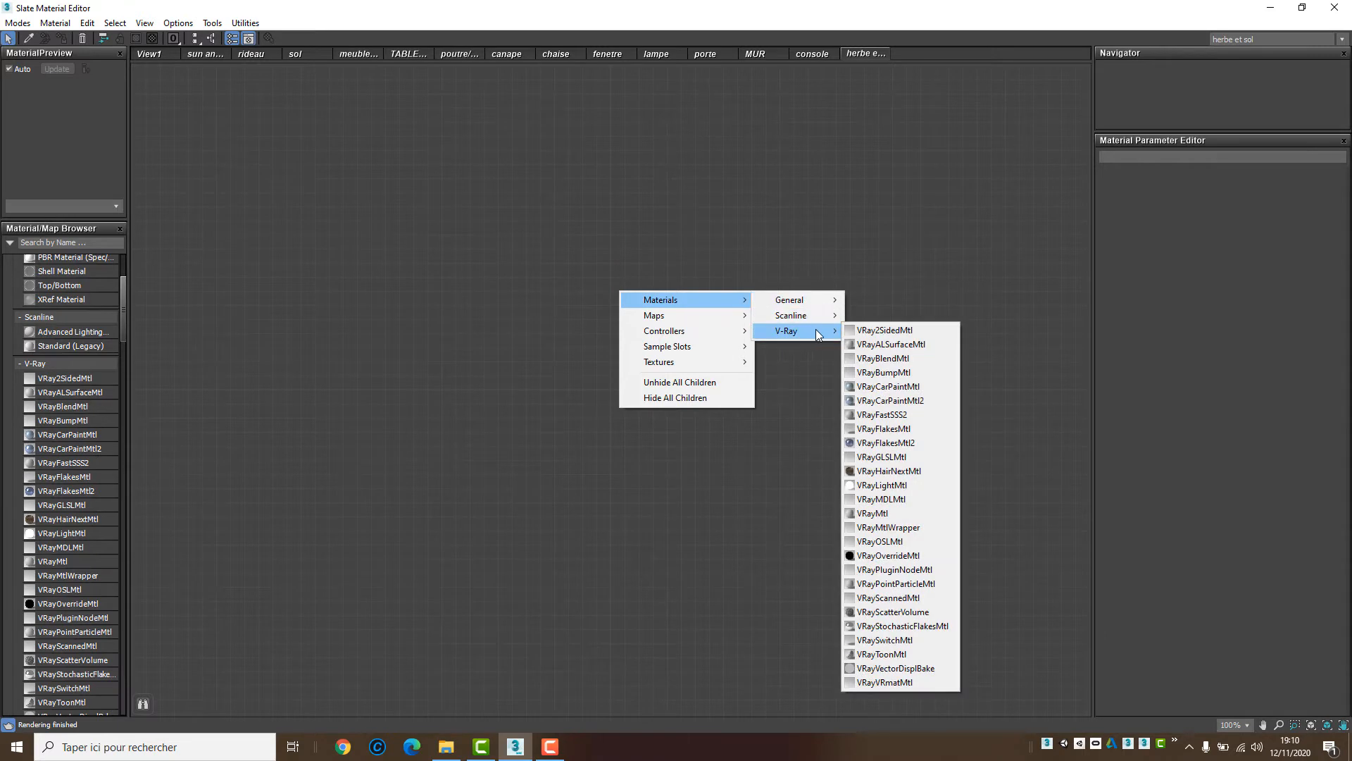
left_click(901, 514)
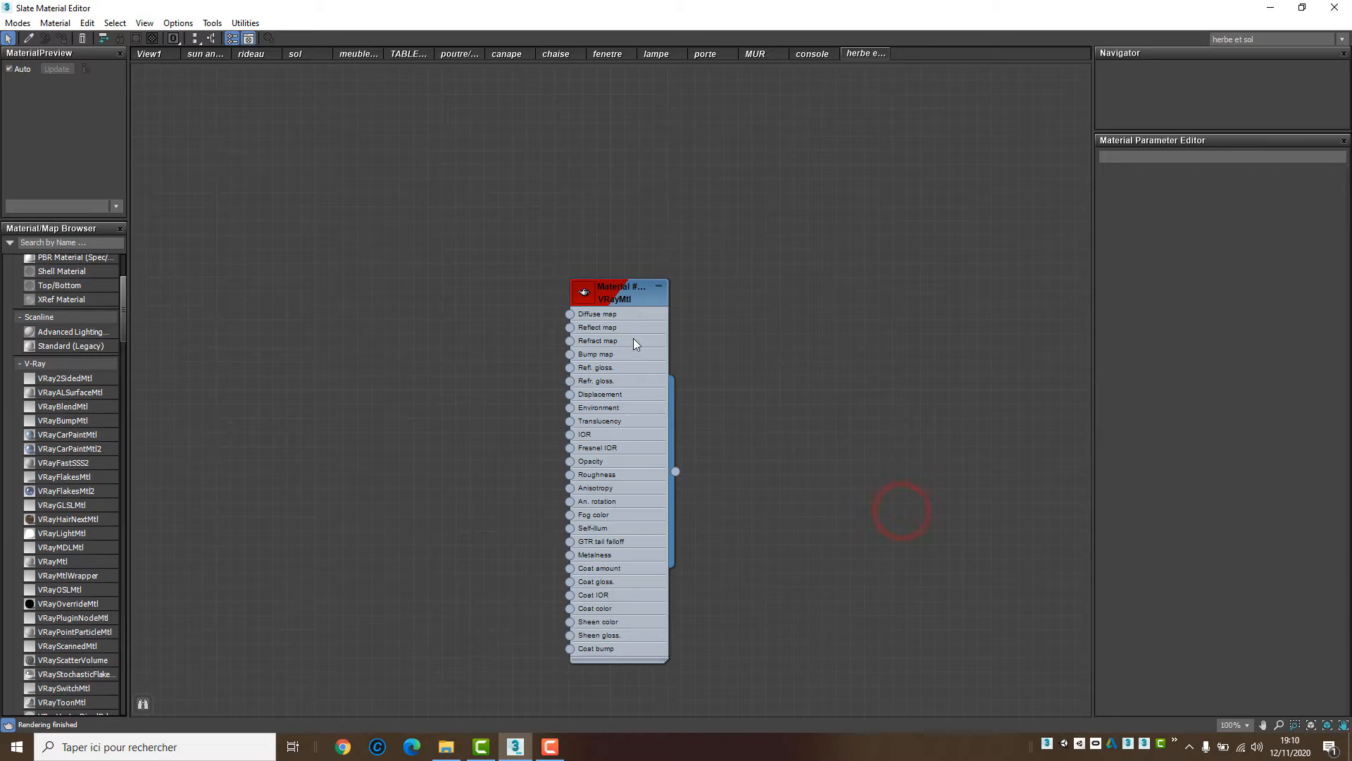
left_click_drag(606, 298, 625, 227)
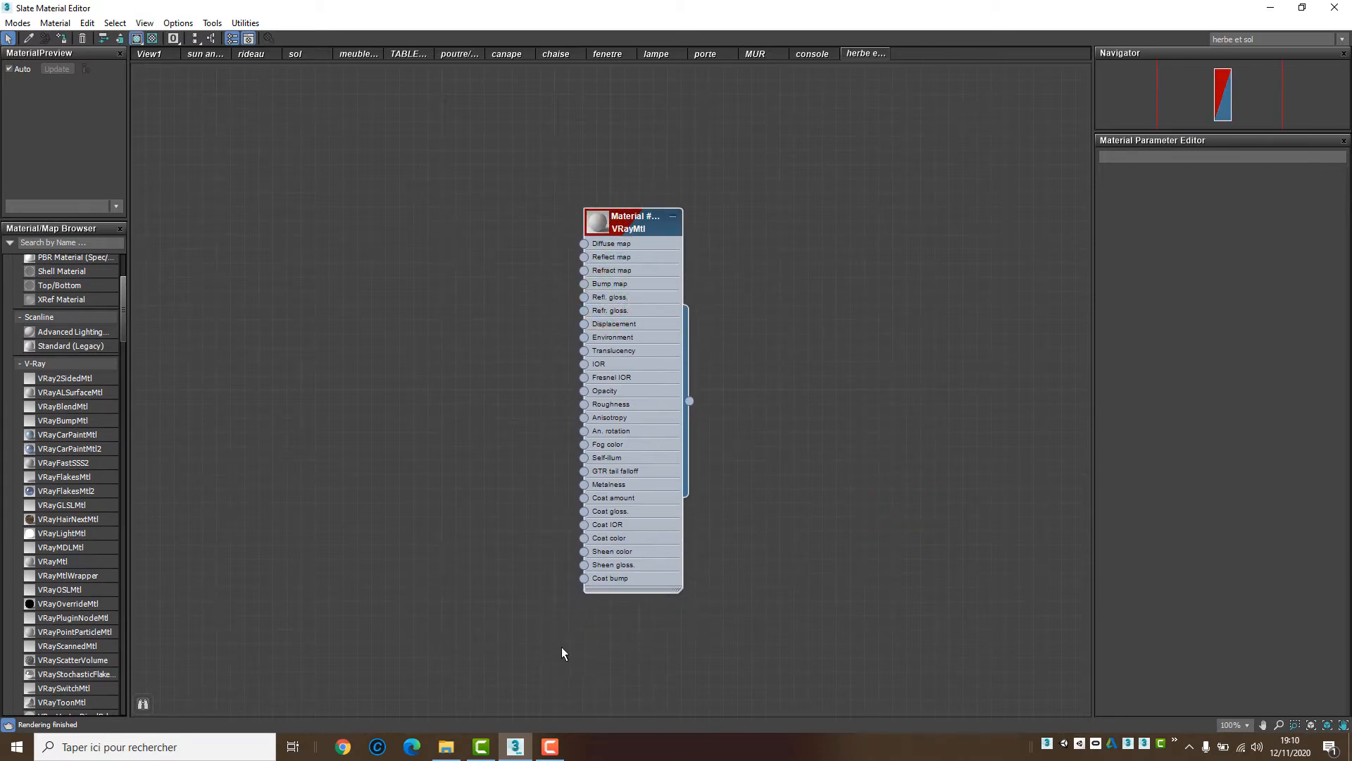
Step: Bring the "terrain" image from the archives folder in as a bitmap and connect it to the material's Diffuse map
left_click(445, 750)
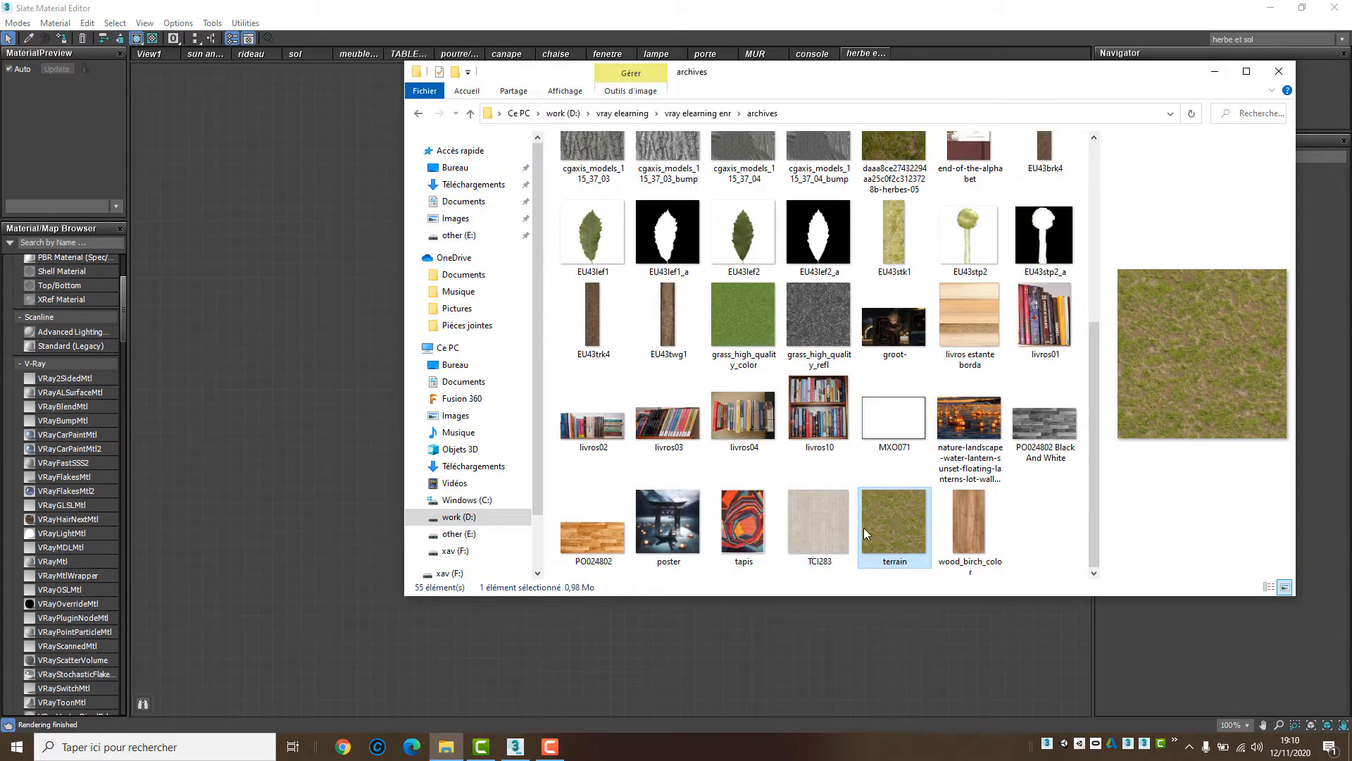
mouse_move(900, 528)
left_click_drag(903, 504, 348, 247)
left_click(348, 286)
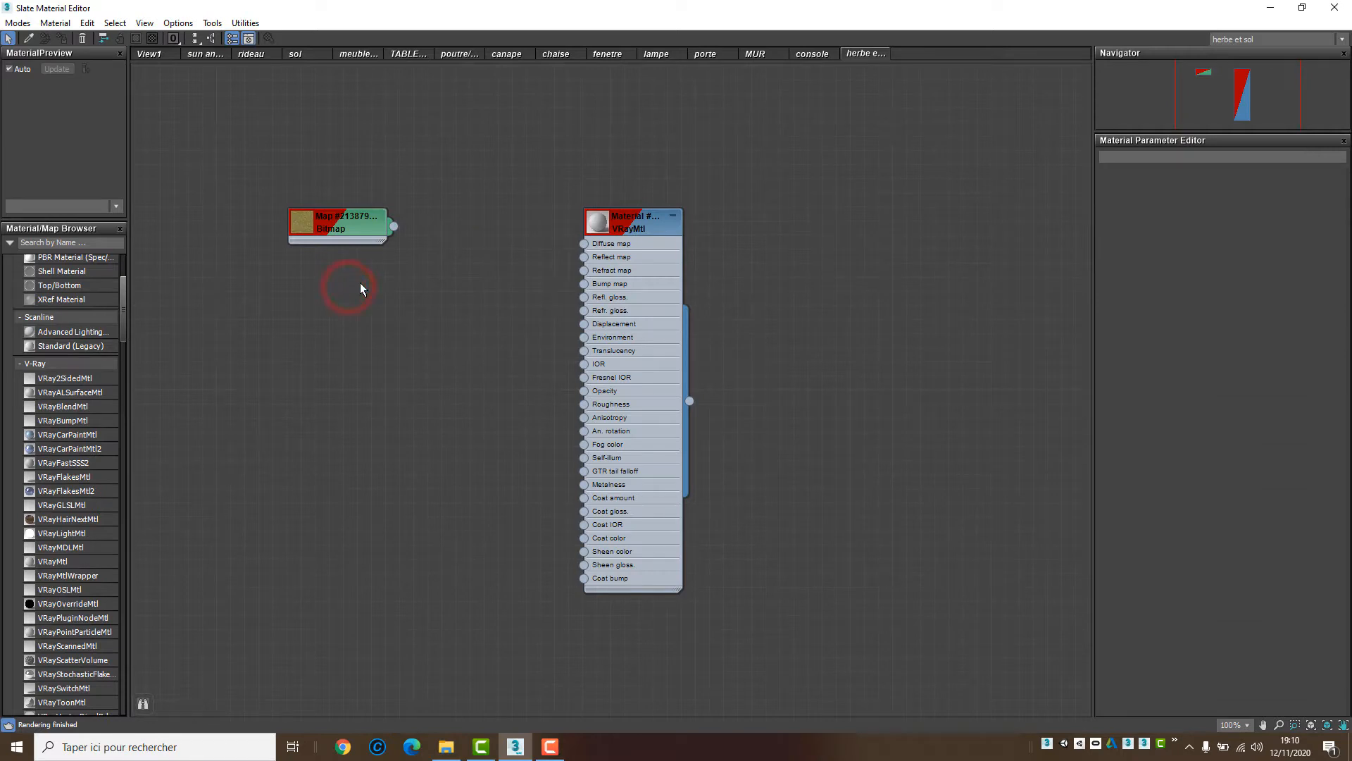
left_click_drag(393, 224, 584, 243)
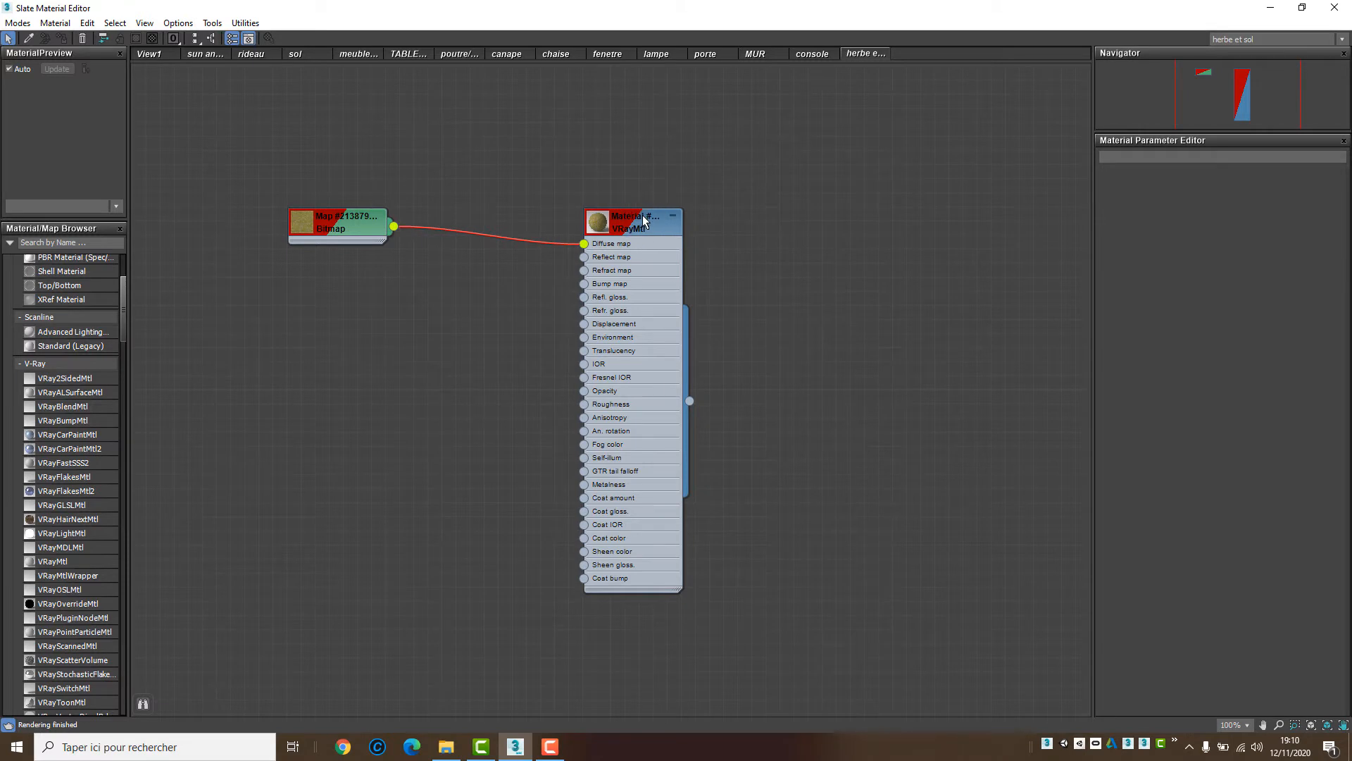
Step: Assign the new terrain VRayMtl to the selected exterior ground and uncover the ground in the viewport
double_click(644, 12)
left_click_drag(757, 76, 860, 91)
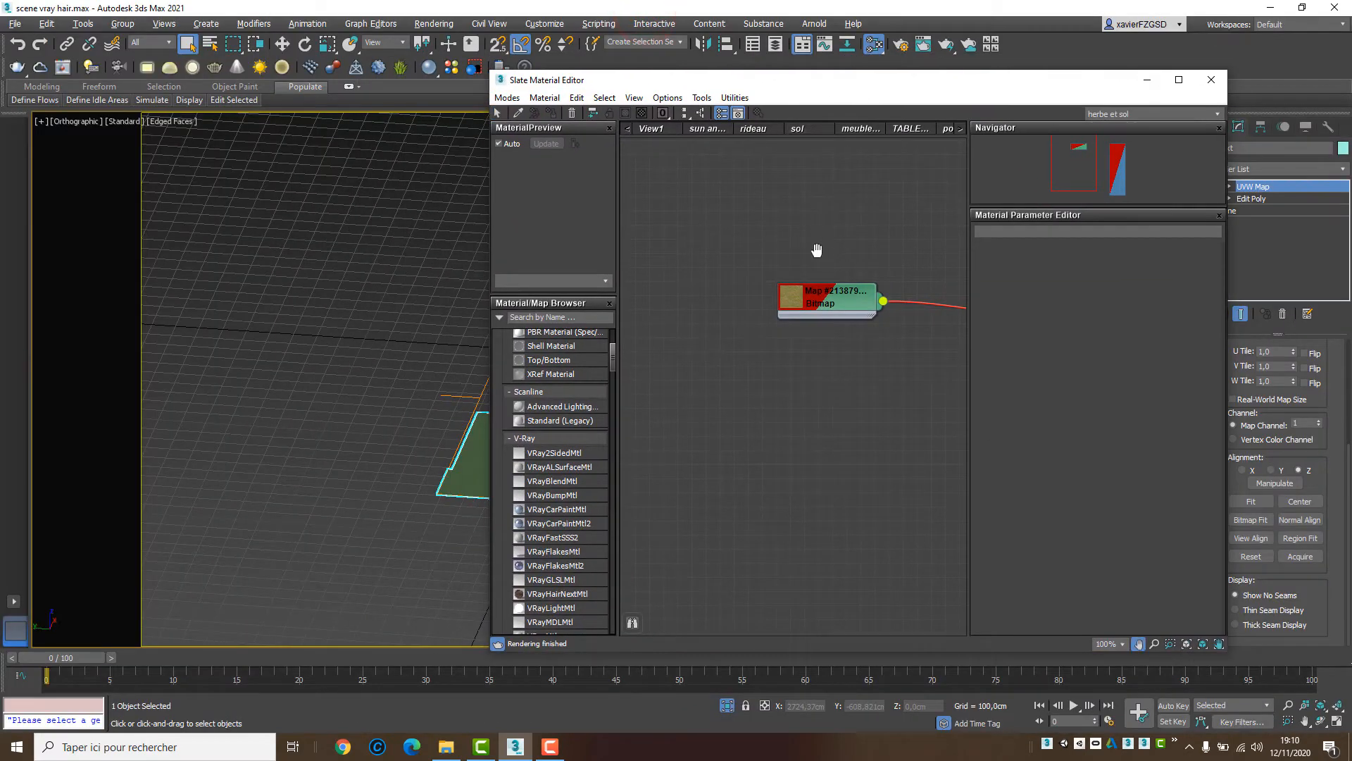
middle_click_drag(815, 254, 556, 232)
scroll(346, 337, "up", 3)
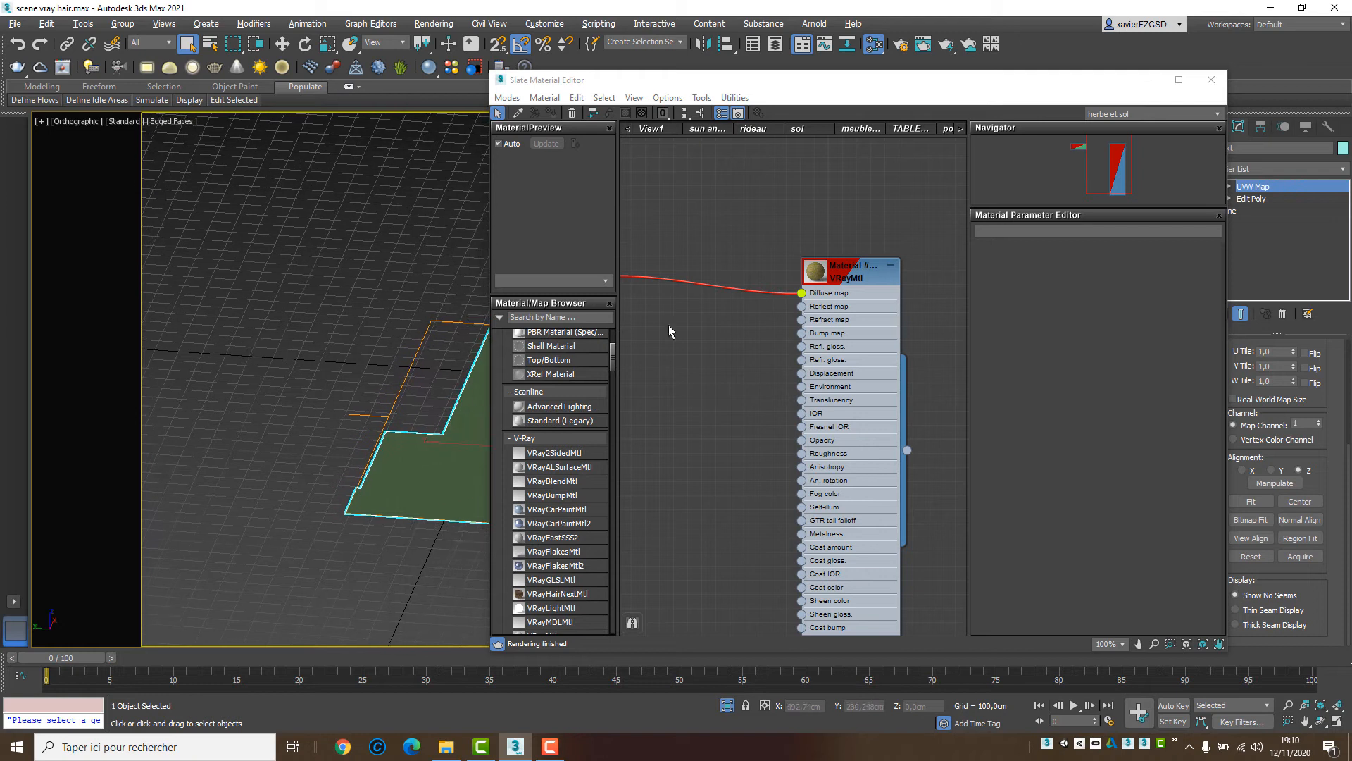
right_click(852, 273)
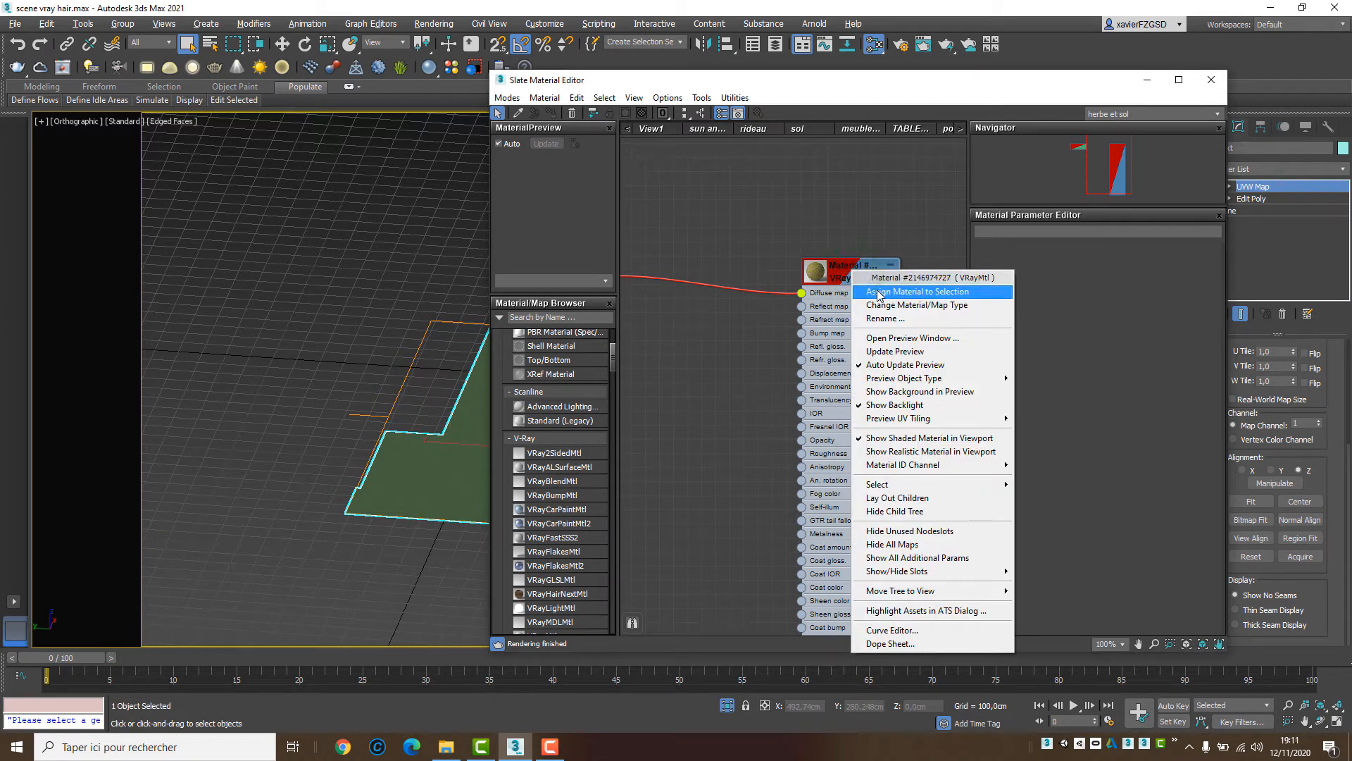
left_click(876, 291)
left_click_drag(740, 78, 1000, 410)
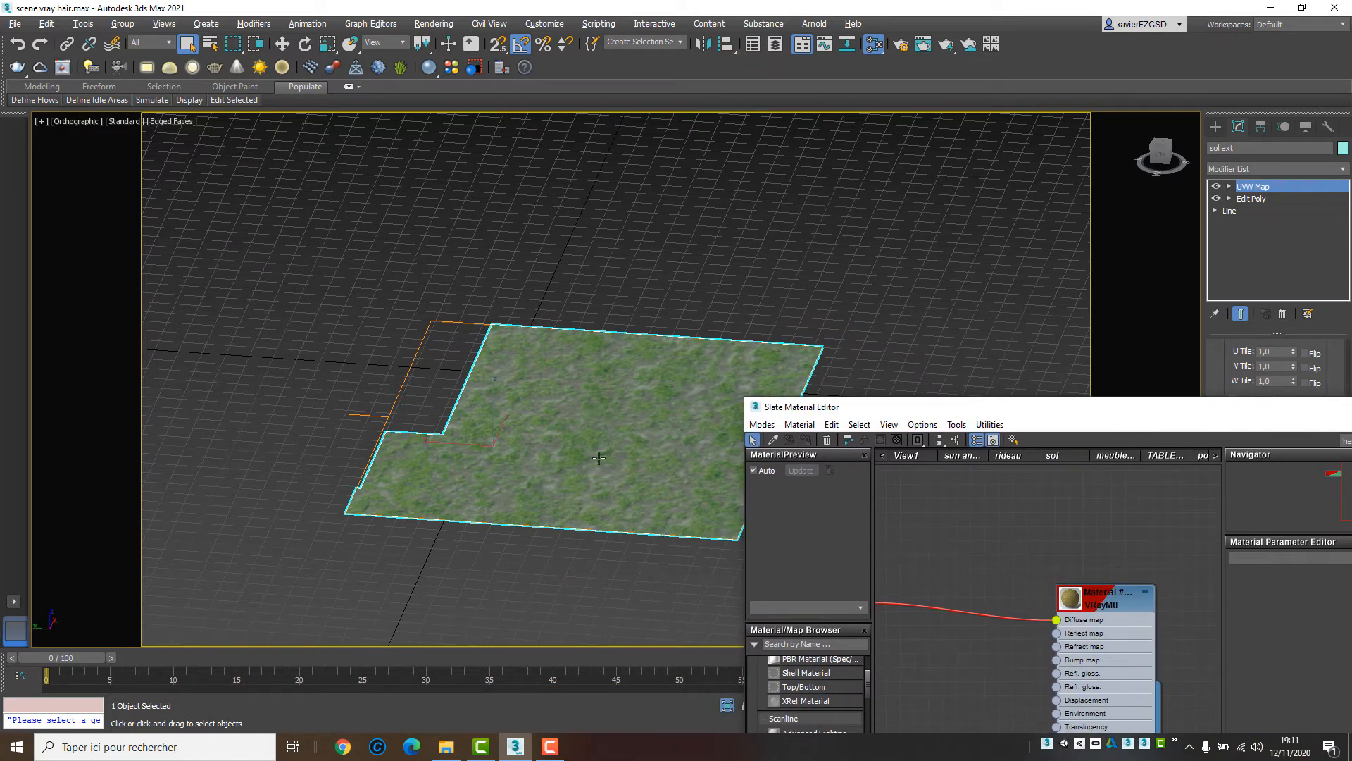
Step: Set the terrain bitmap's U and V tiling to 4 and close the material editor
left_click_drag(915, 407, 693, 145)
middle_click_drag(723, 360, 830, 379)
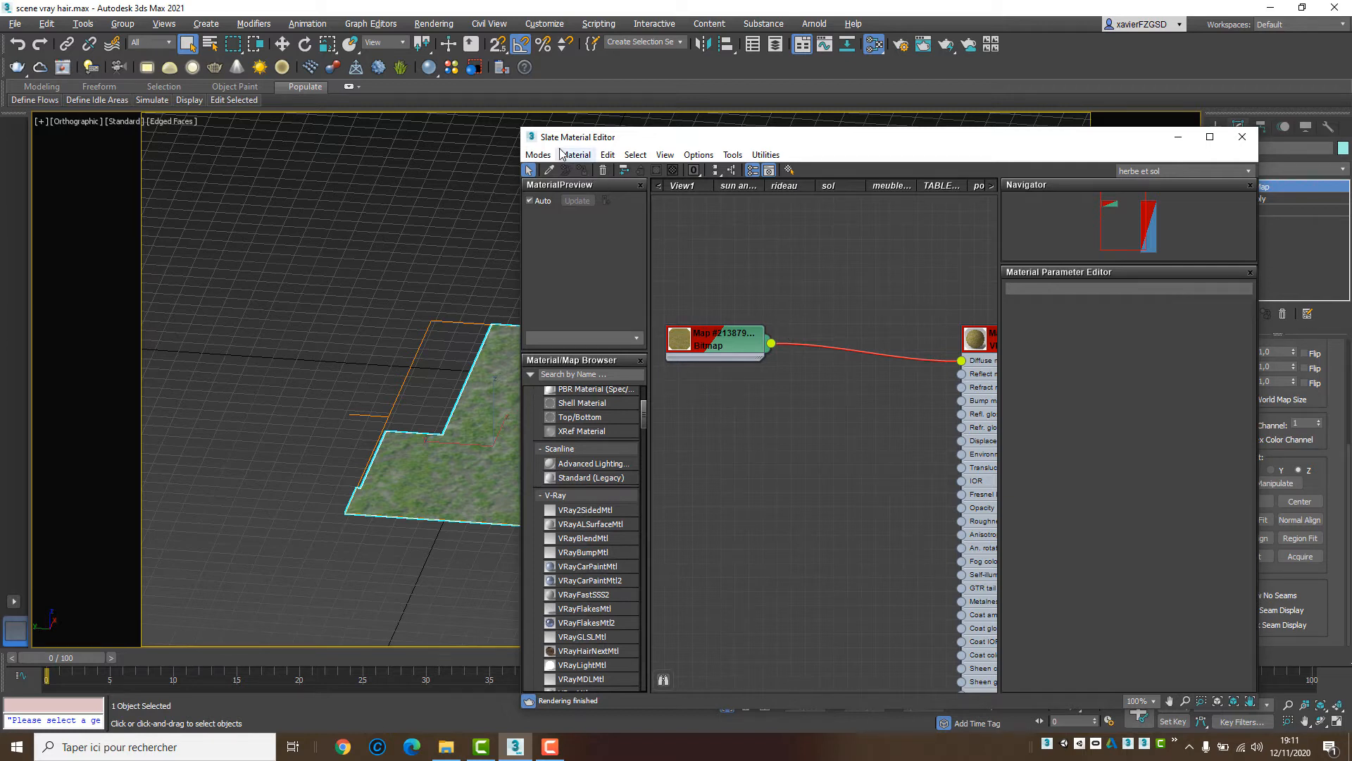
double_click(727, 337)
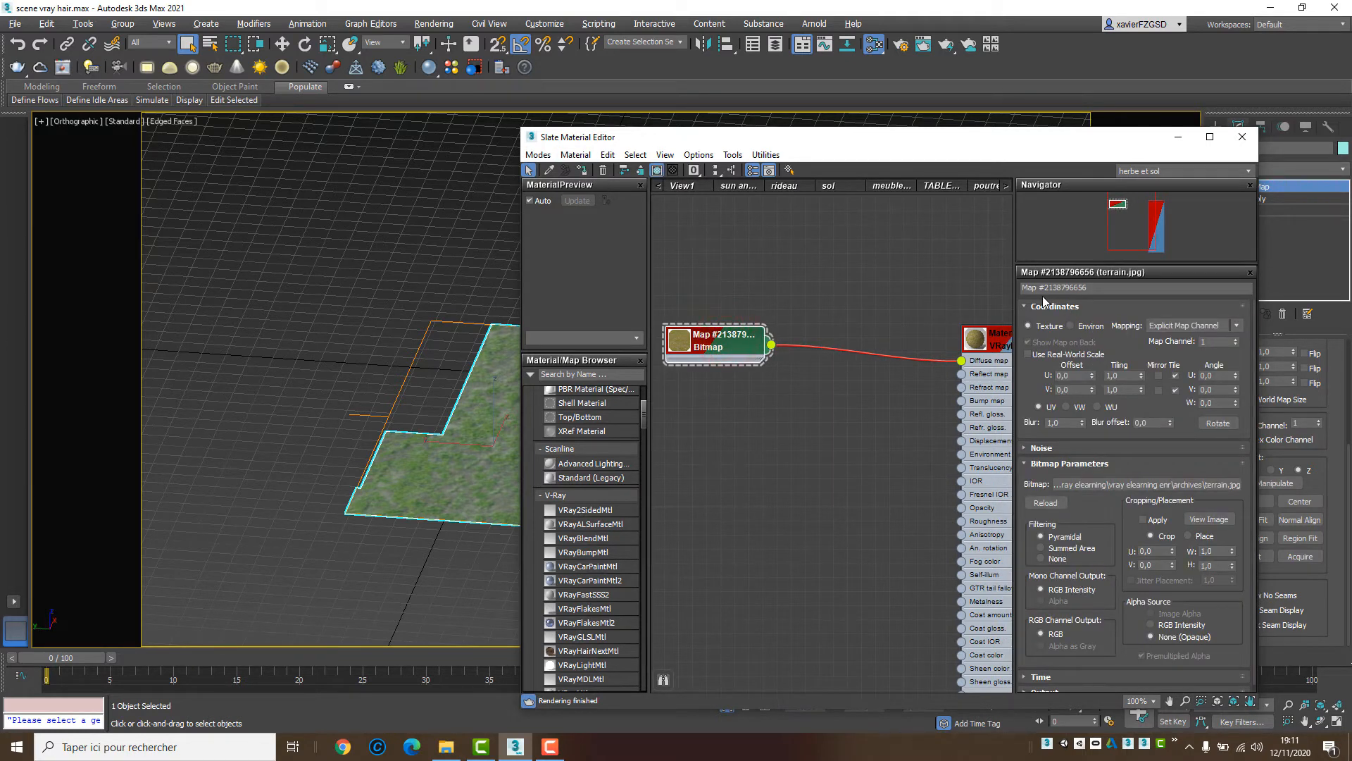
left_click(1126, 376)
type("4")
key("Tab")
type("4")
key("Return")
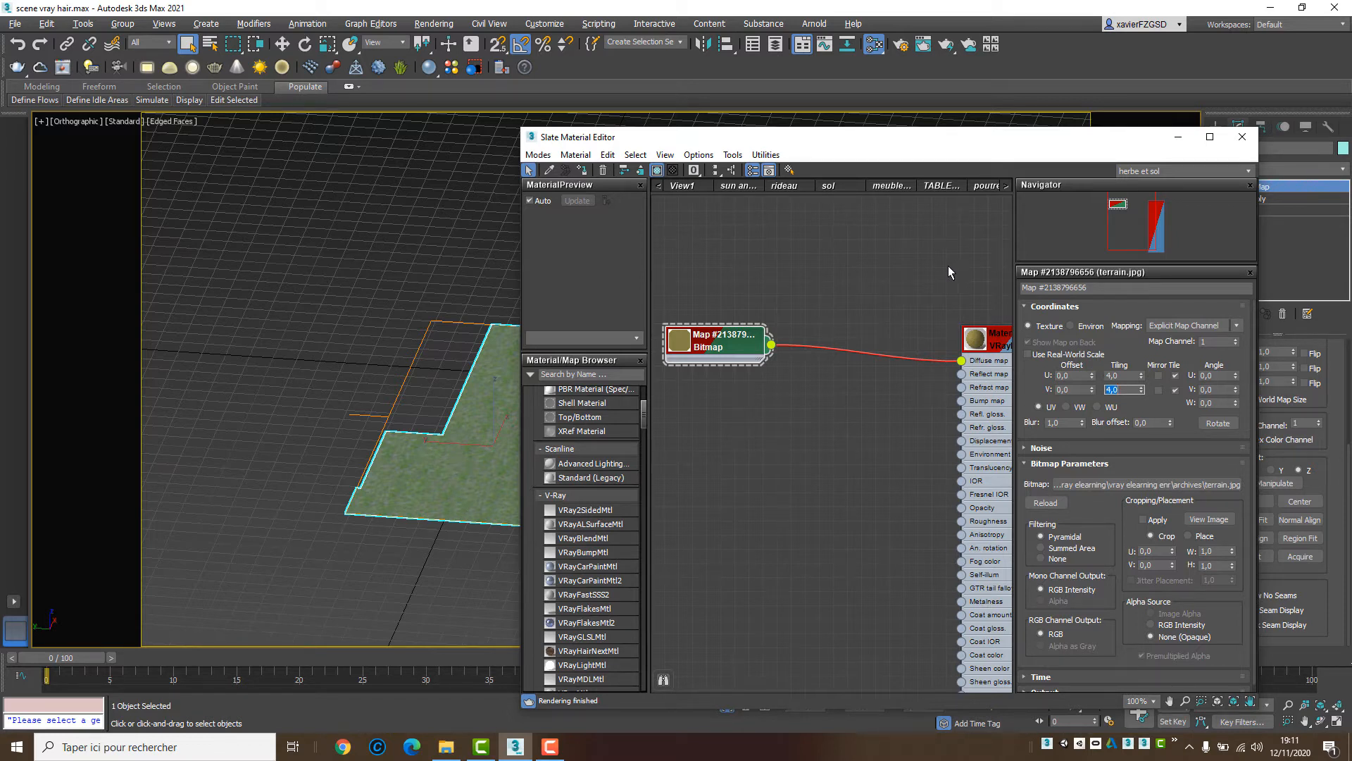
left_click_drag(944, 136, 679, 116)
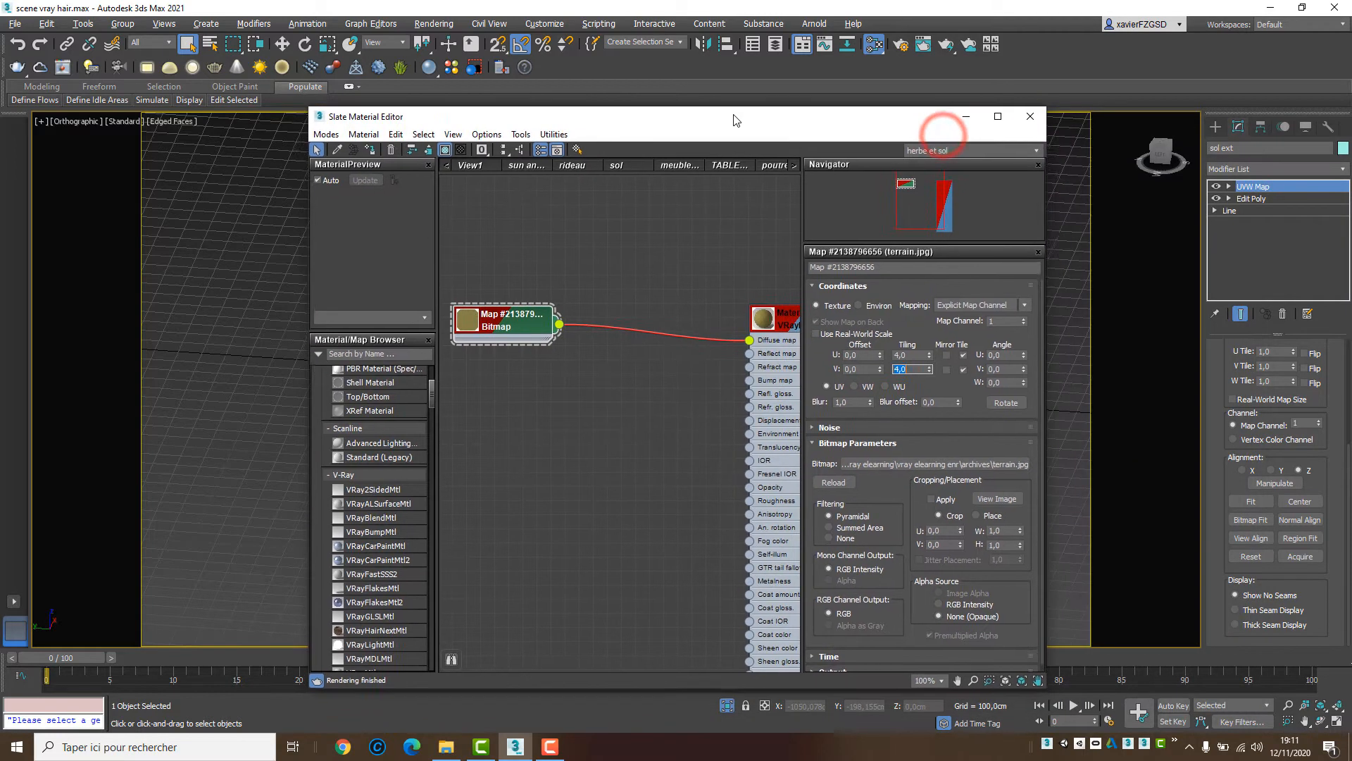
middle_click_drag(707, 261, 625, 236)
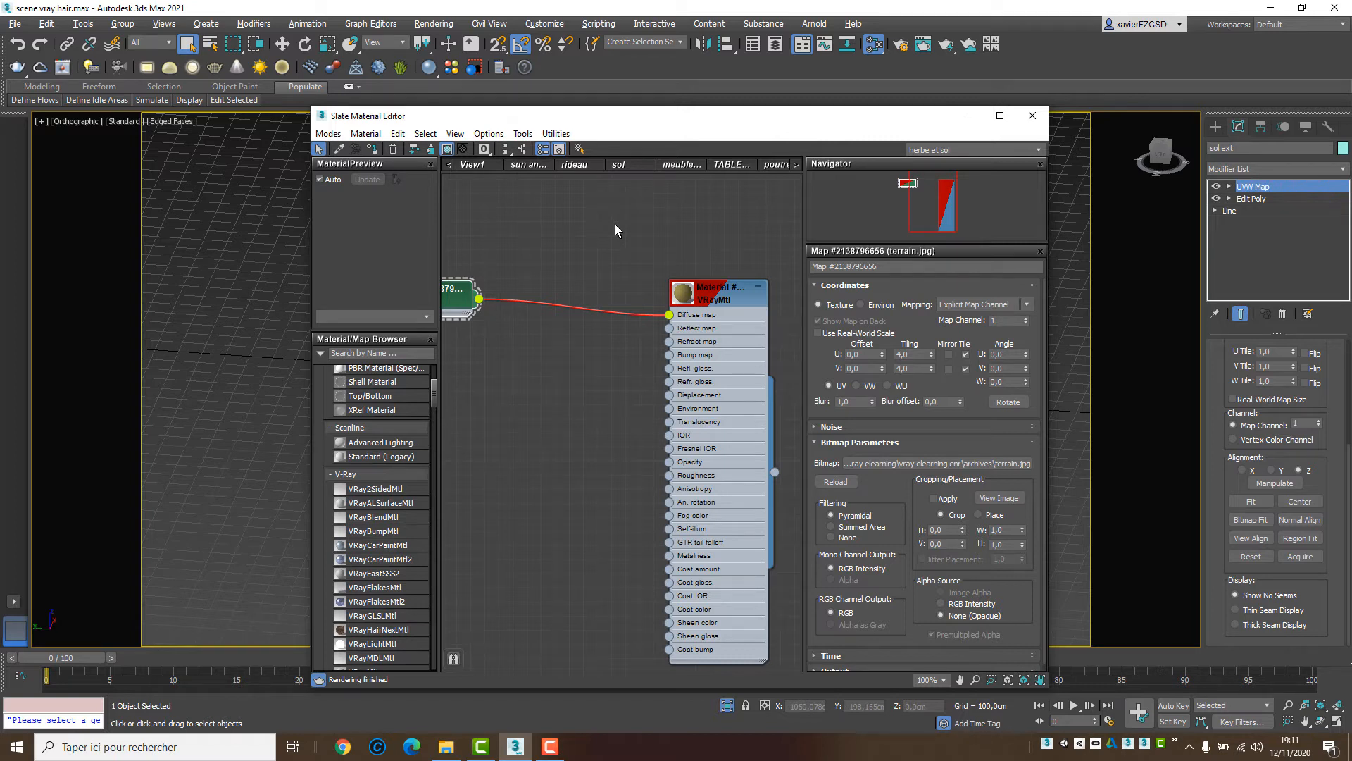
left_click(1031, 116)
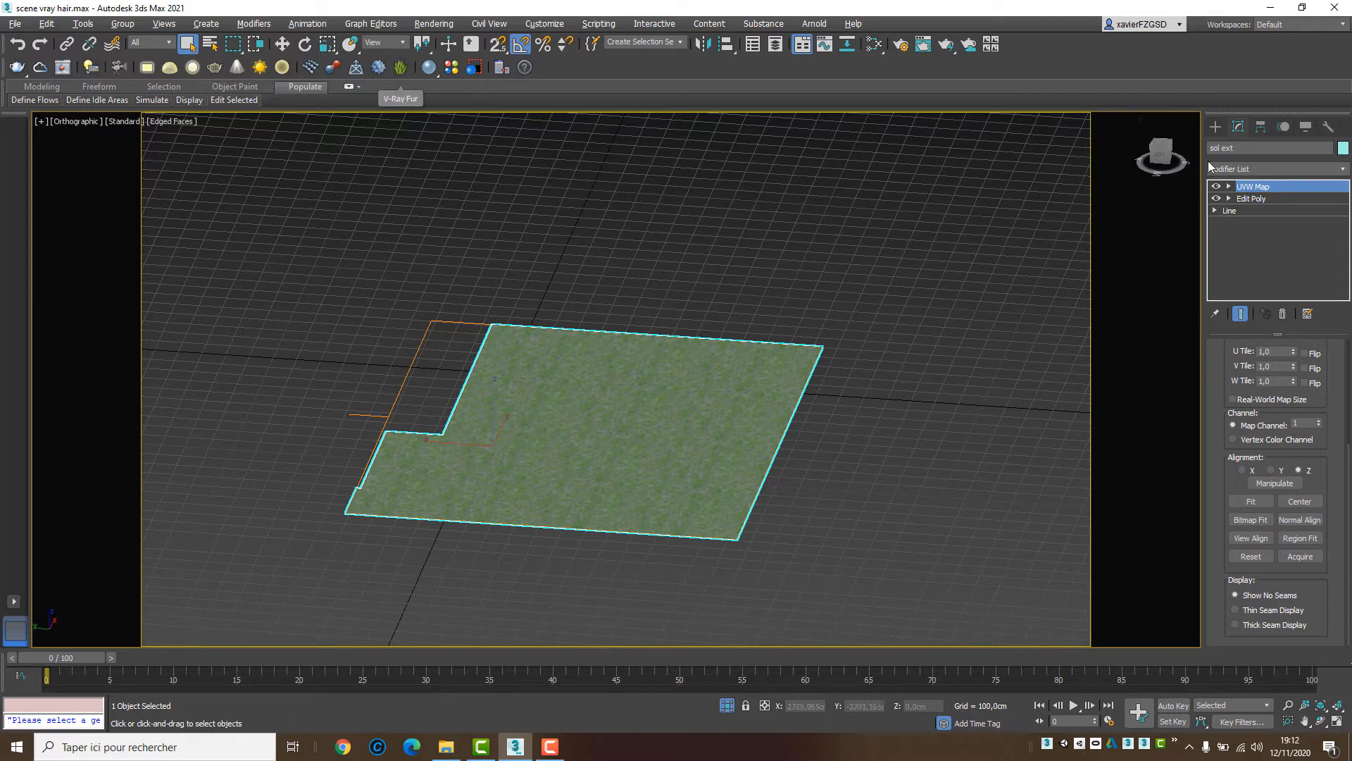
Step: Create a VRayFur object with the exterior ground as its source object
left_click(1215, 128)
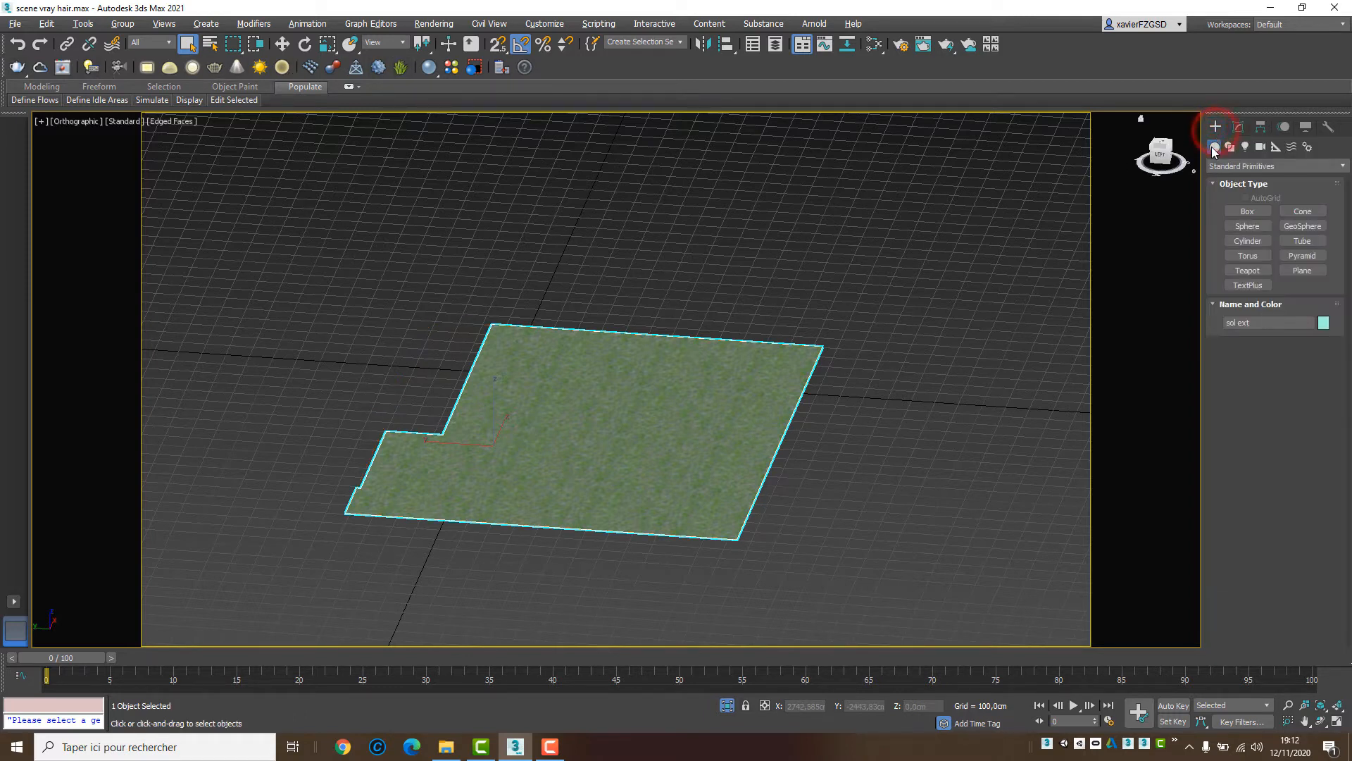
left_click(1226, 167)
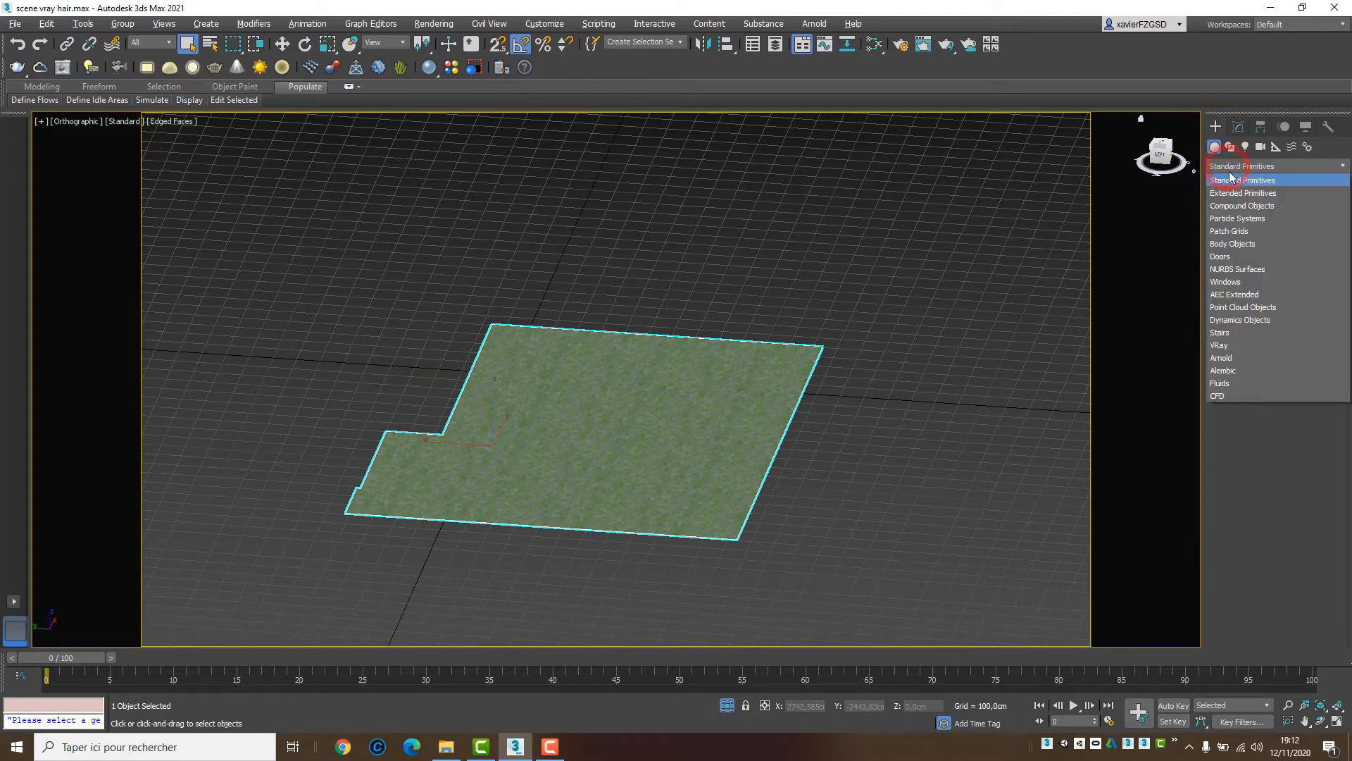
left_click(1237, 345)
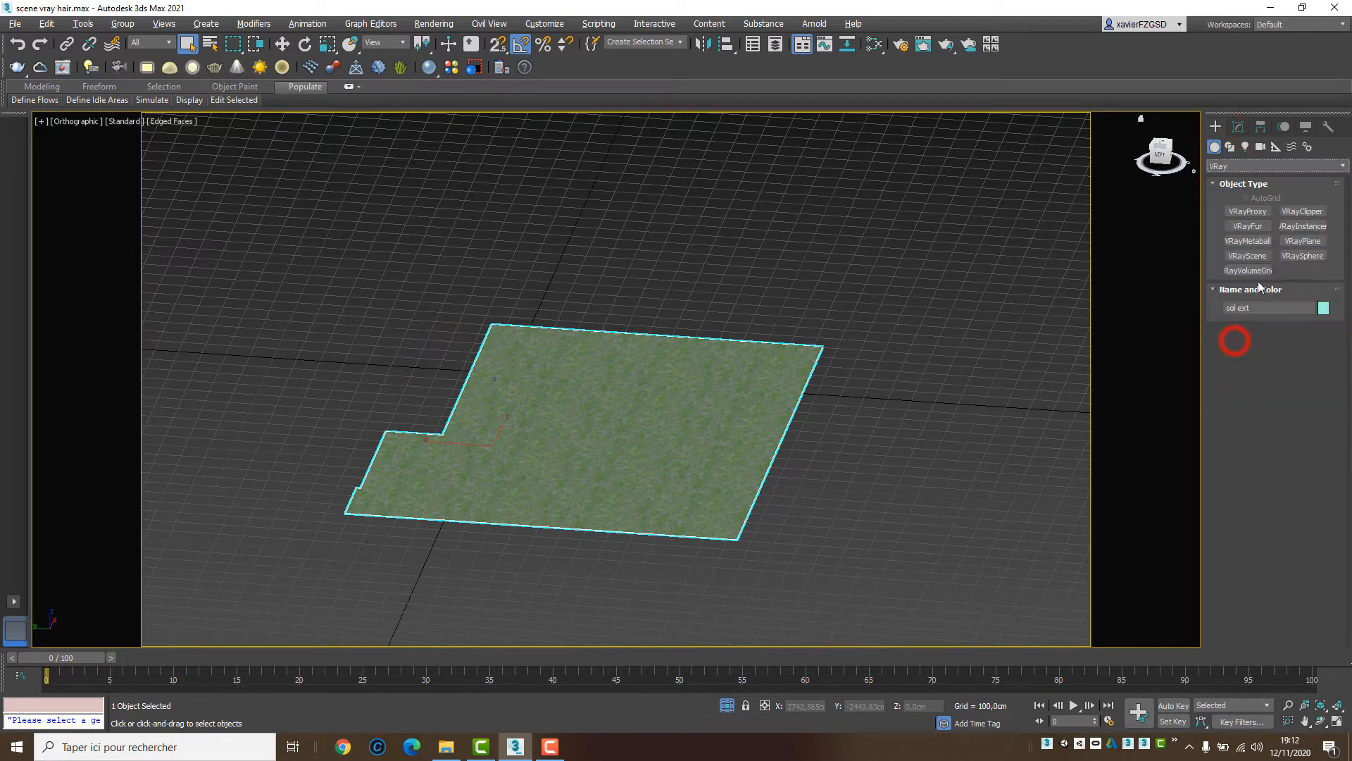
left_click(1248, 227)
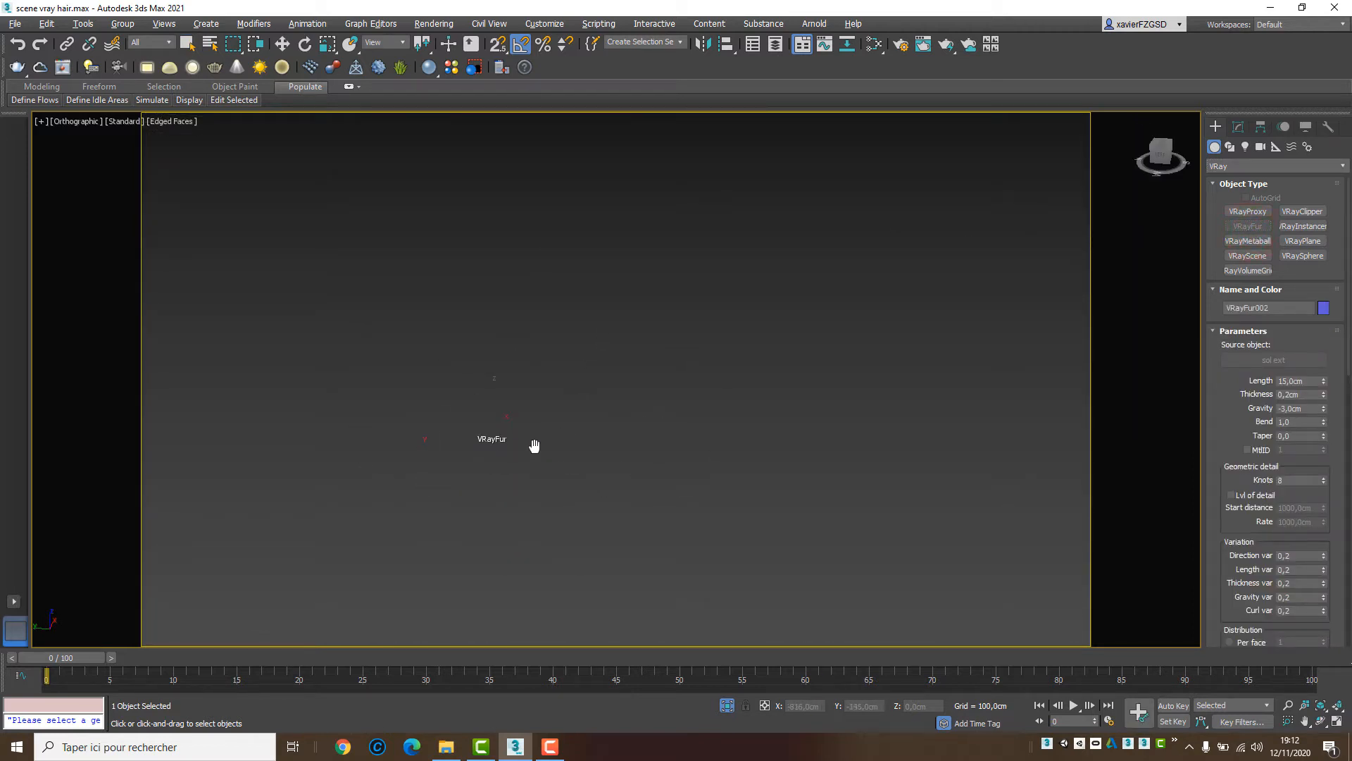
middle_click_drag(529, 403, 469, 412)
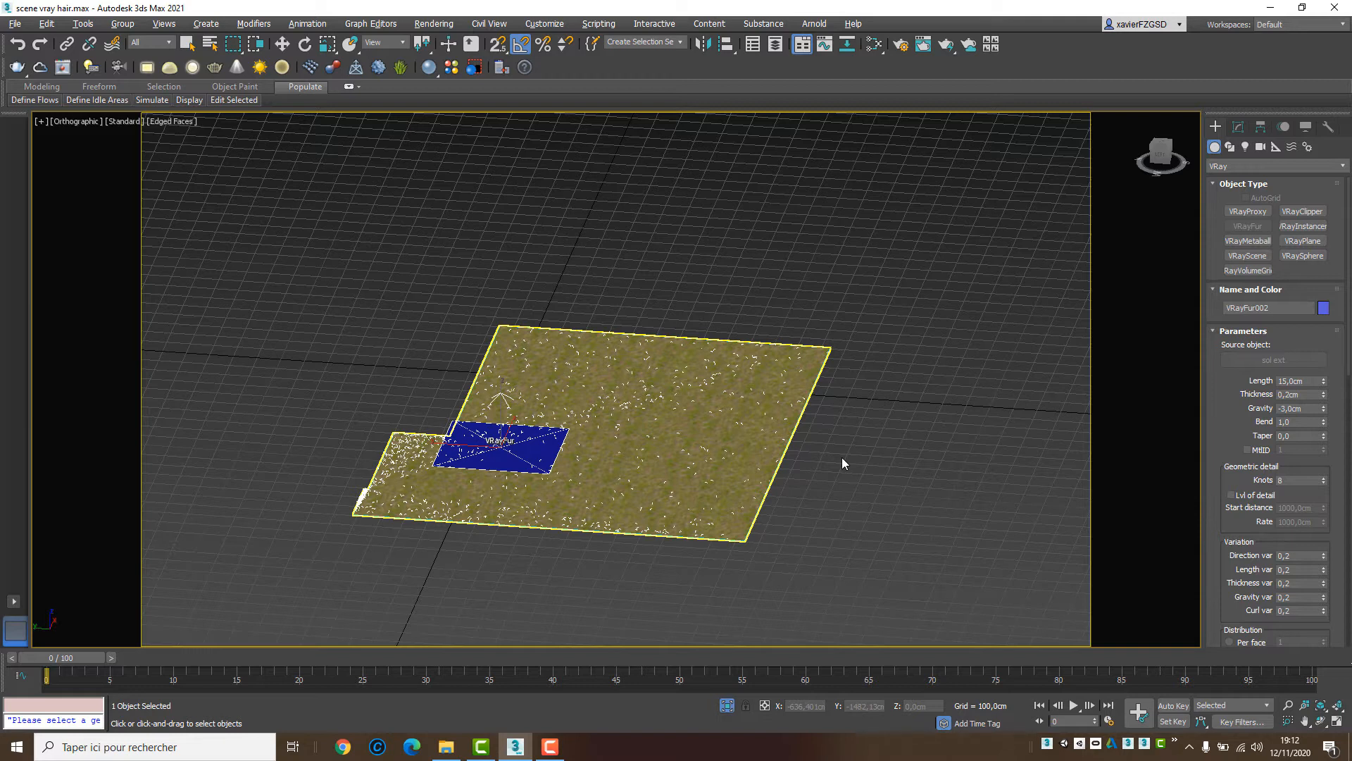
mouse_move(397, 399)
middle_mouse_down()
mouse_move(420, 383)
mouse_move(400, 389)
middle_mouse_up()
scroll(387, 451, "up", 5)
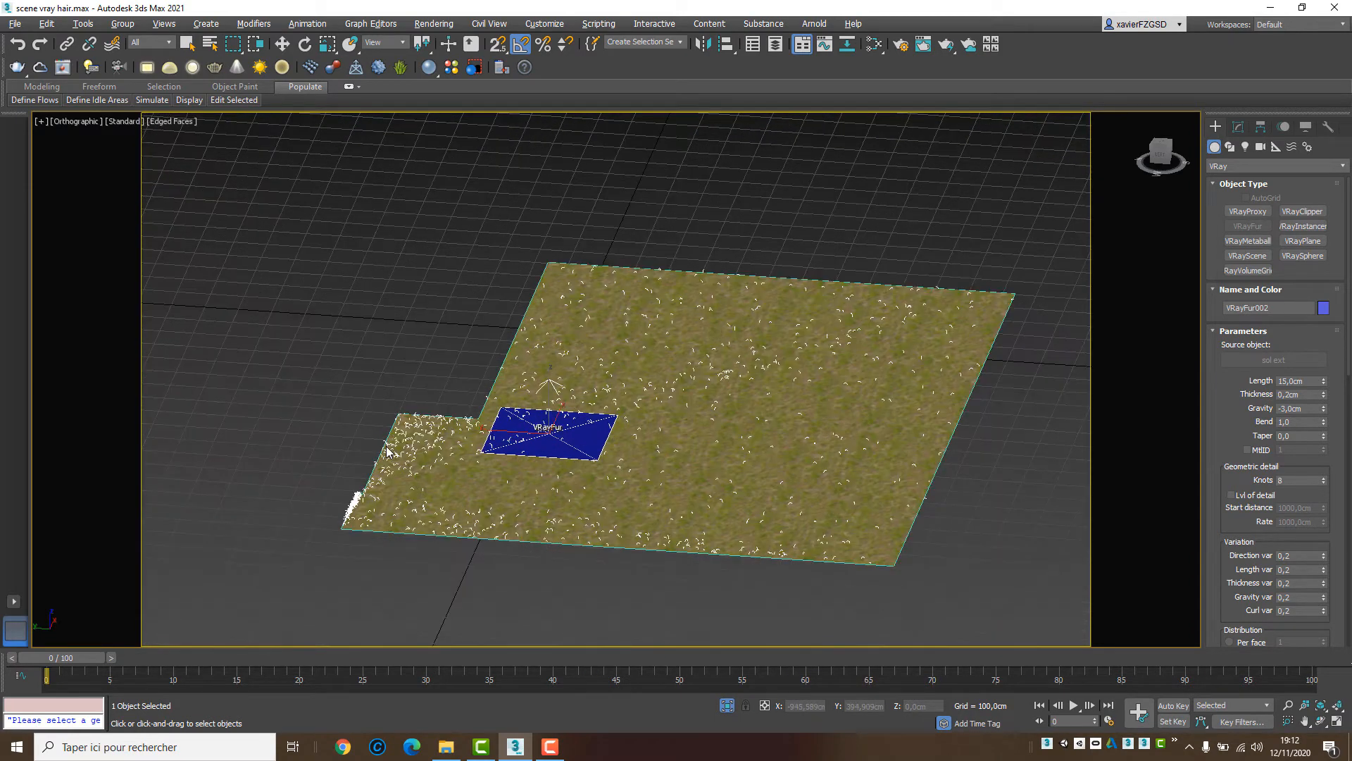
Step: Bring up the modifiable parameters of the new VRayFur object, starting from its source object and length settings
middle_click_drag(557, 362, 448, 402)
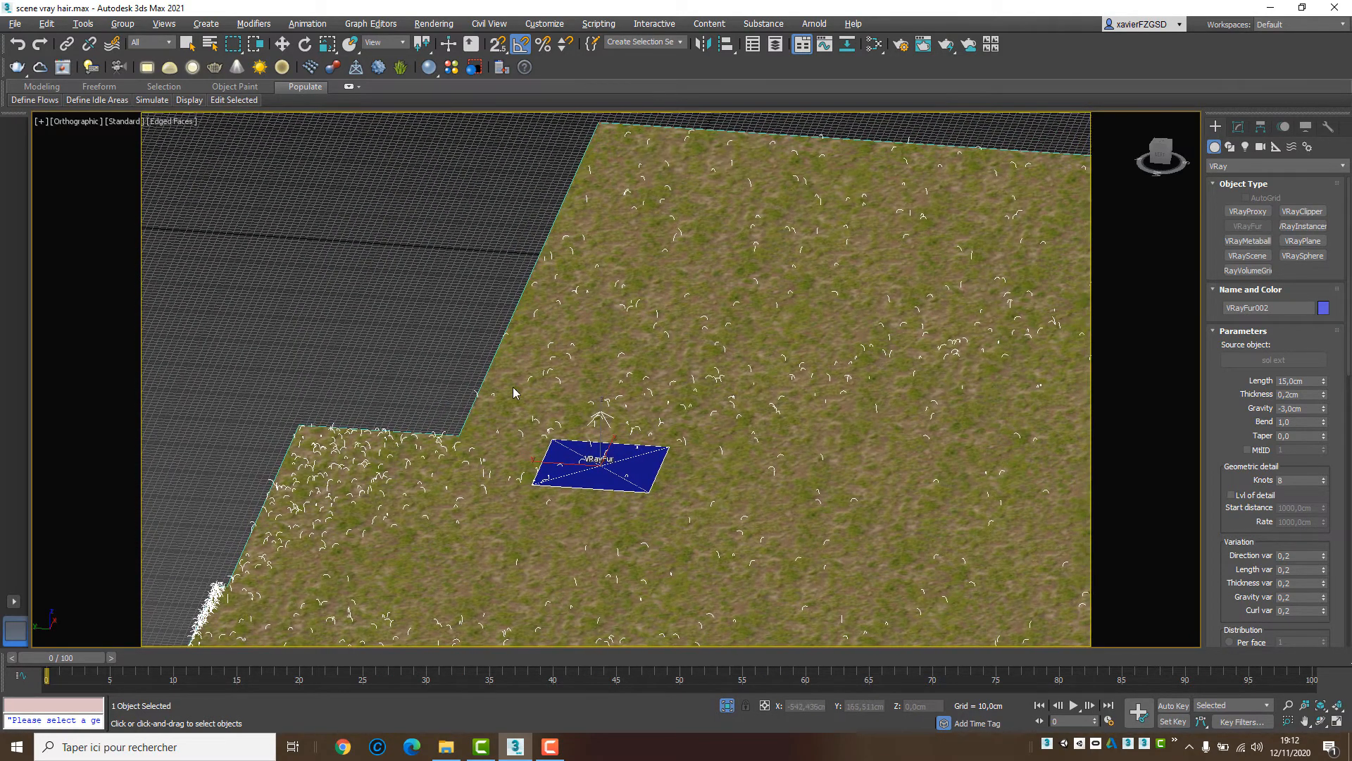
scroll(542, 389, "down", 3)
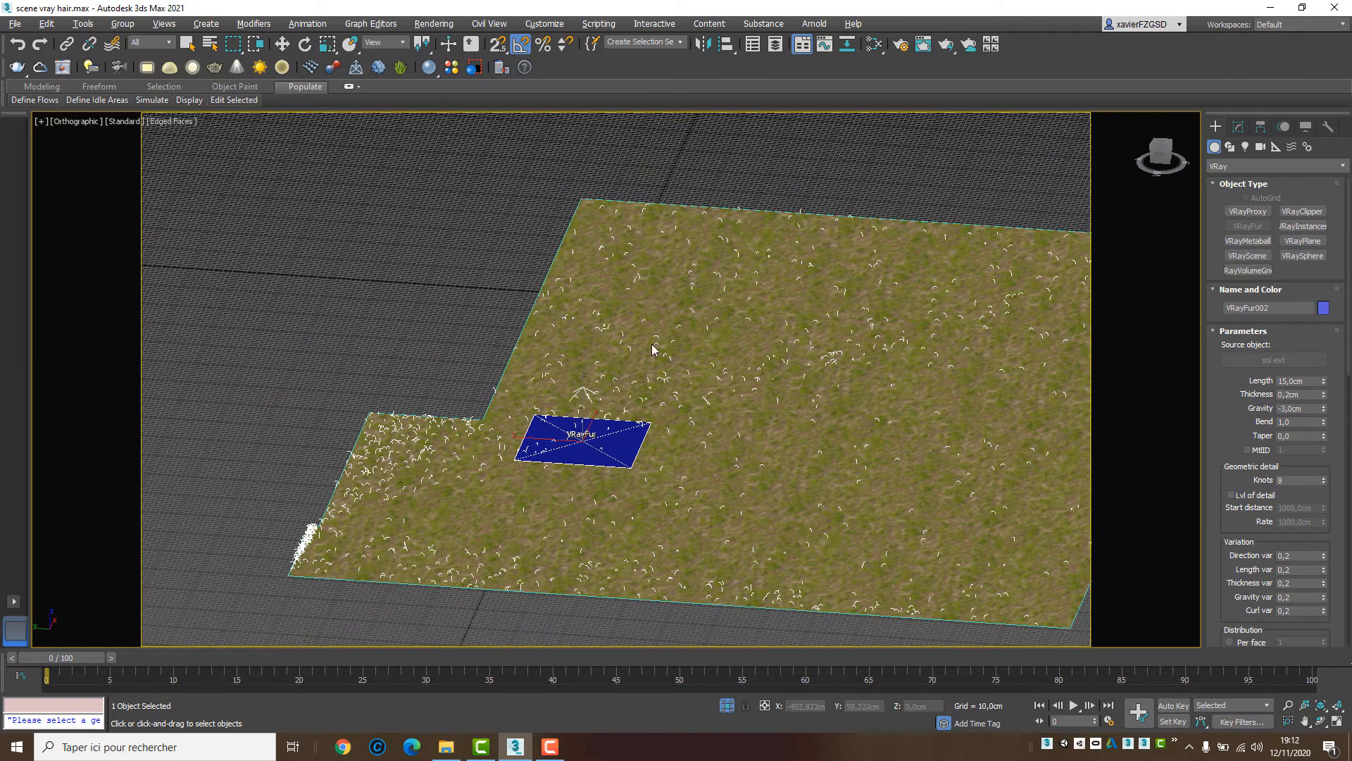
left_click(1238, 127)
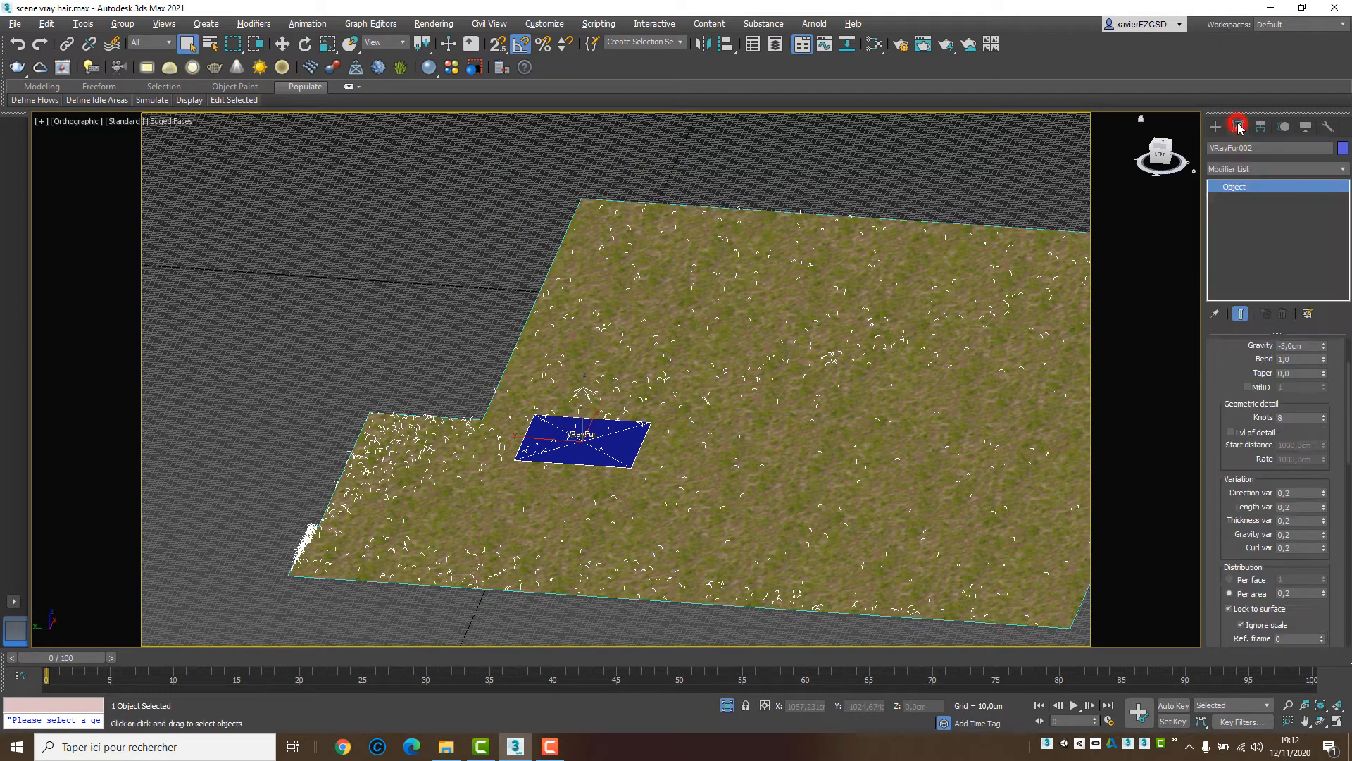
left_click_drag(1242, 364, 1243, 444)
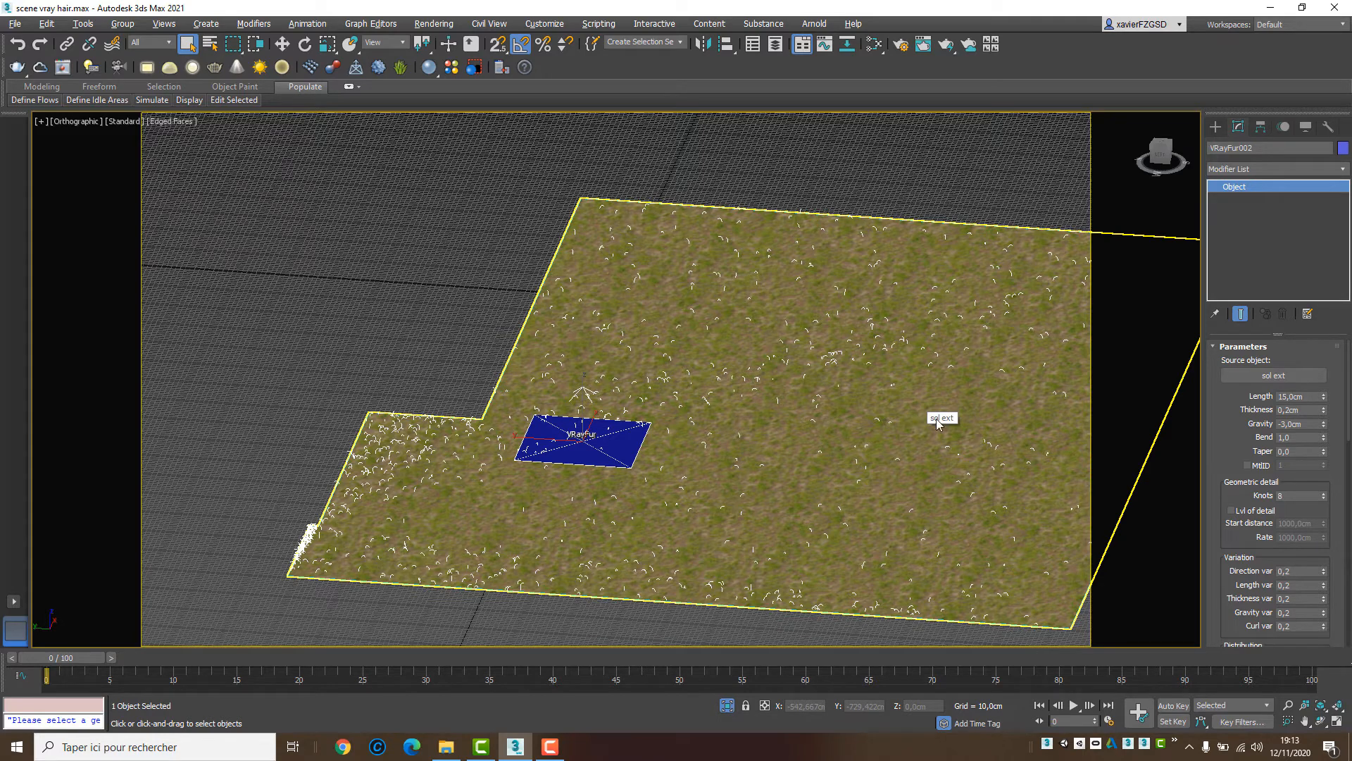
Step: Start an interactive V-Ray render of the ground's corner and move the frame buffer clear of the fur parameters
scroll(352, 437, "up", 3)
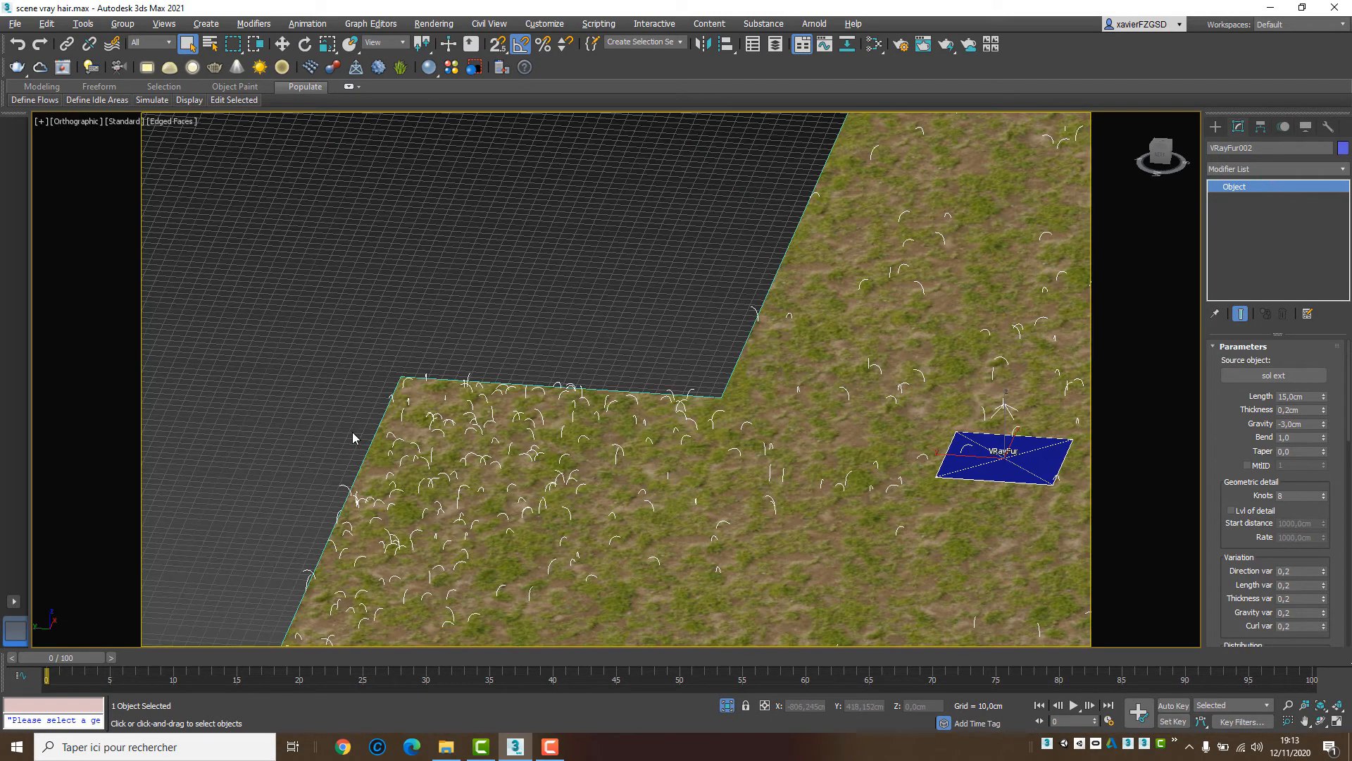
scroll(464, 394, "up", 5)
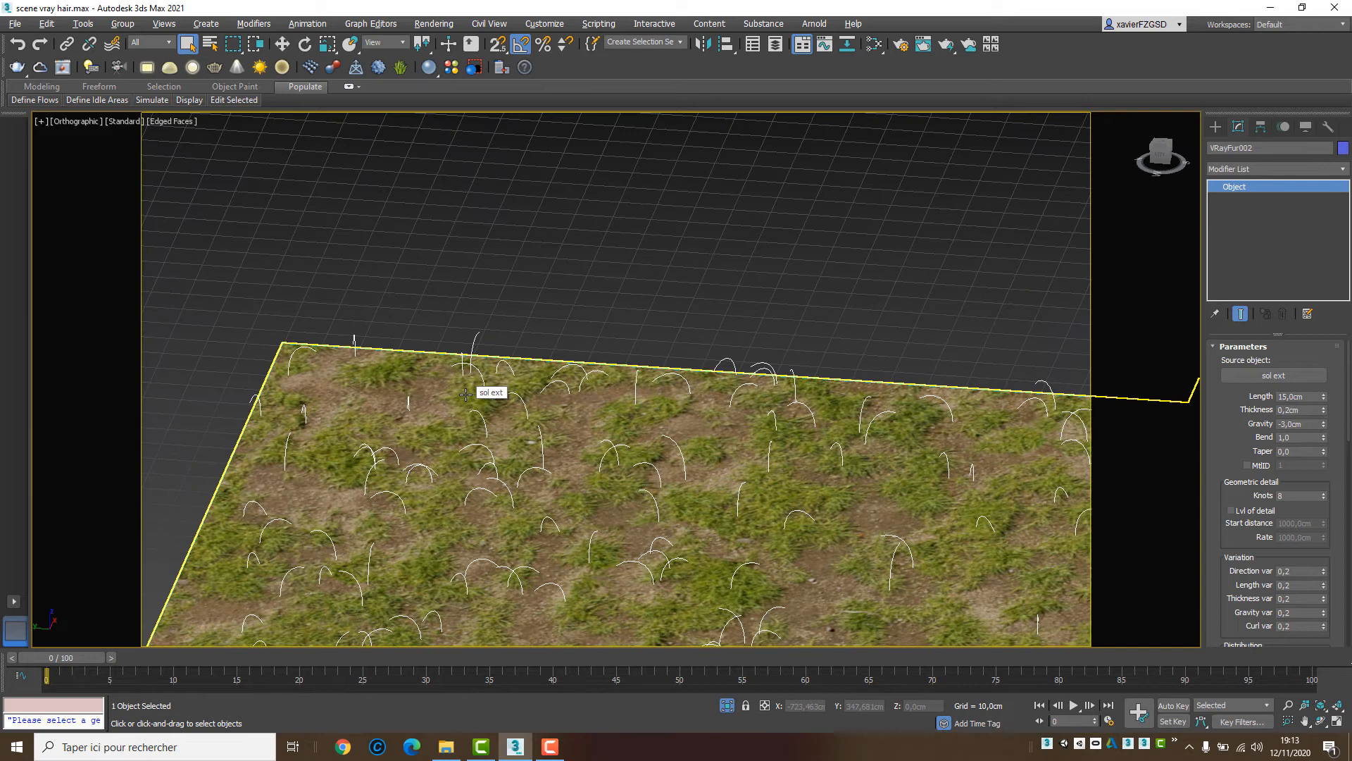
middle_click_drag(495, 404, 518, 338)
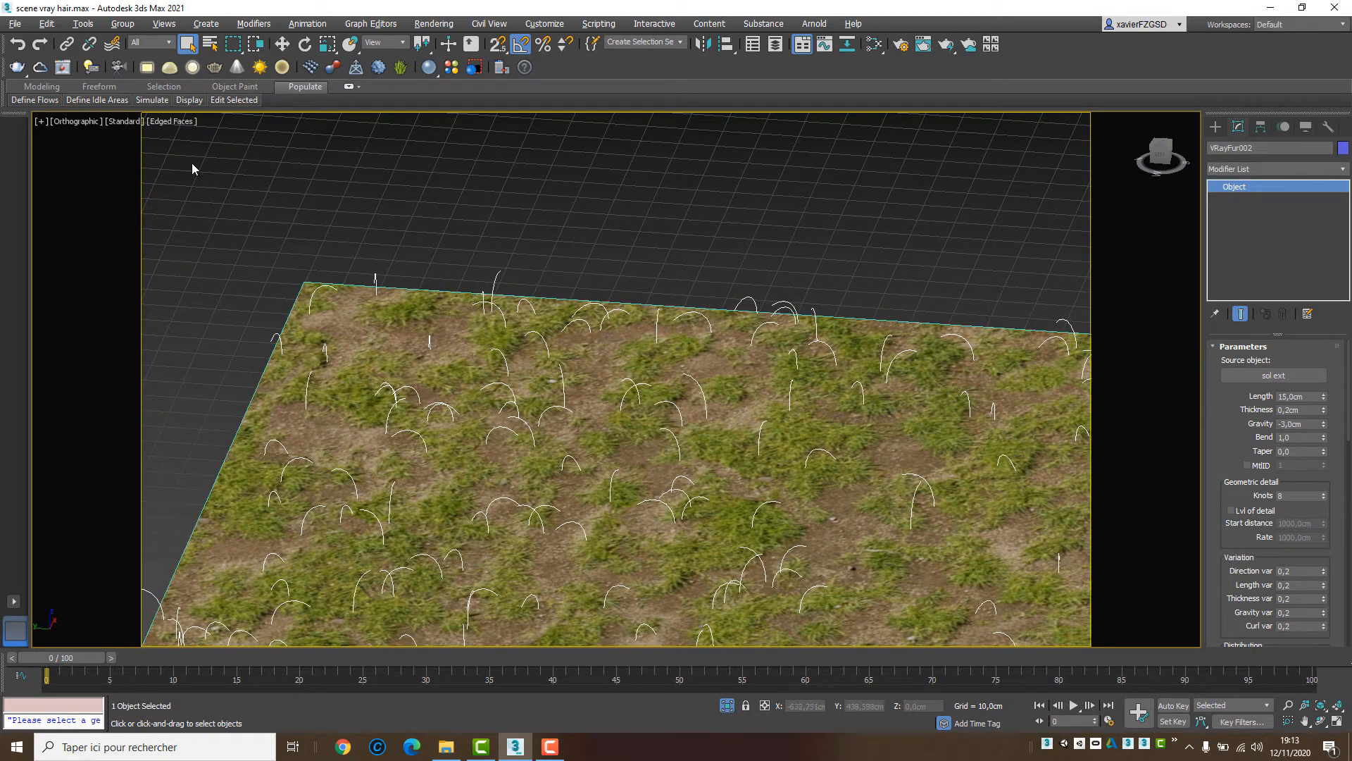
left_click(63, 69)
left_click_drag(497, 57, 441, 23)
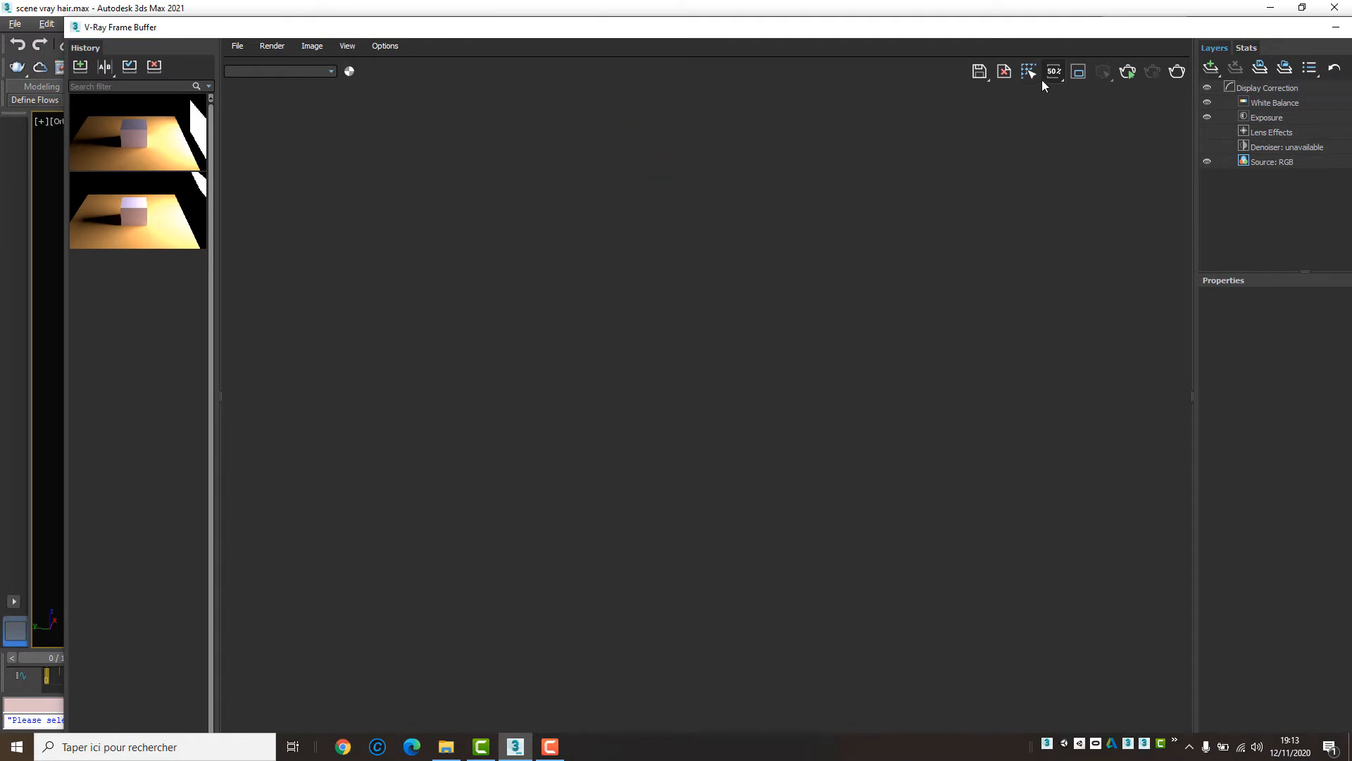
left_click(1128, 73)
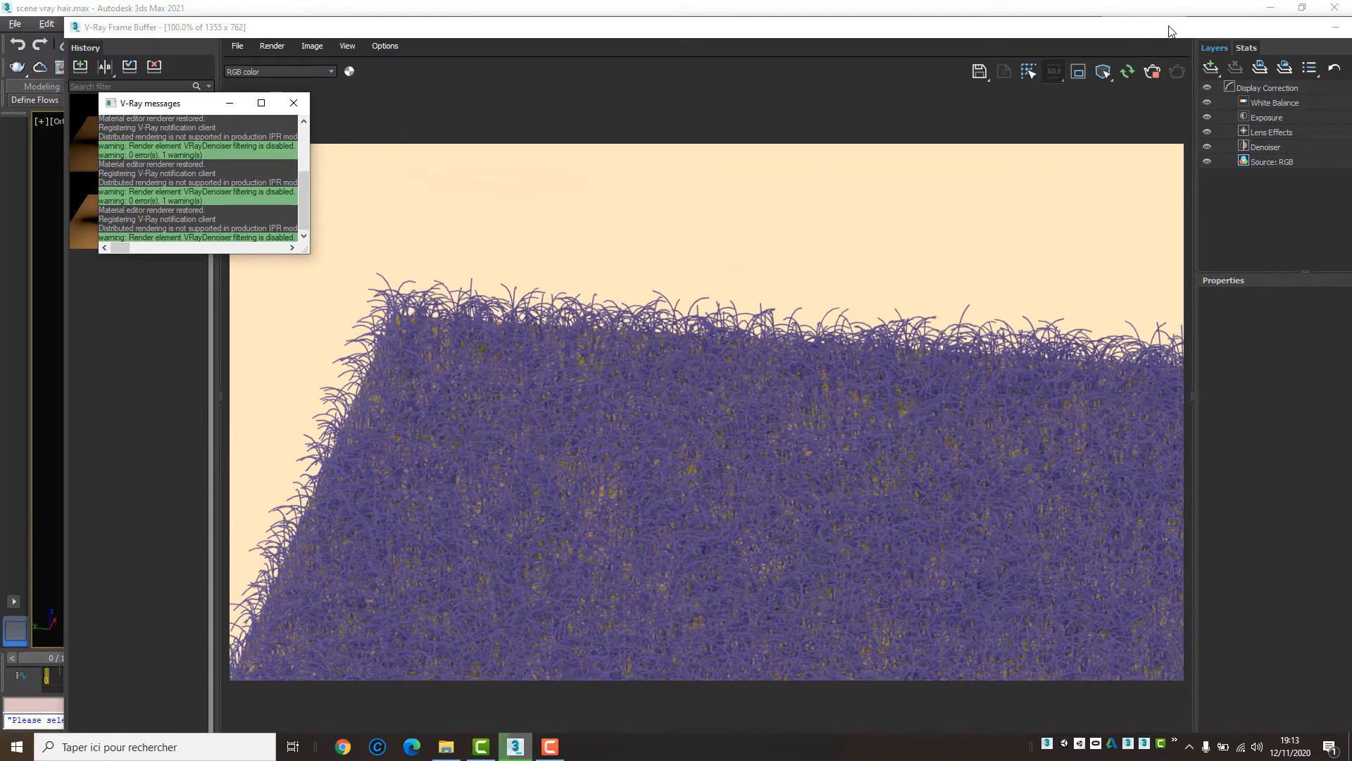
left_click_drag(1226, 27, 439, 224)
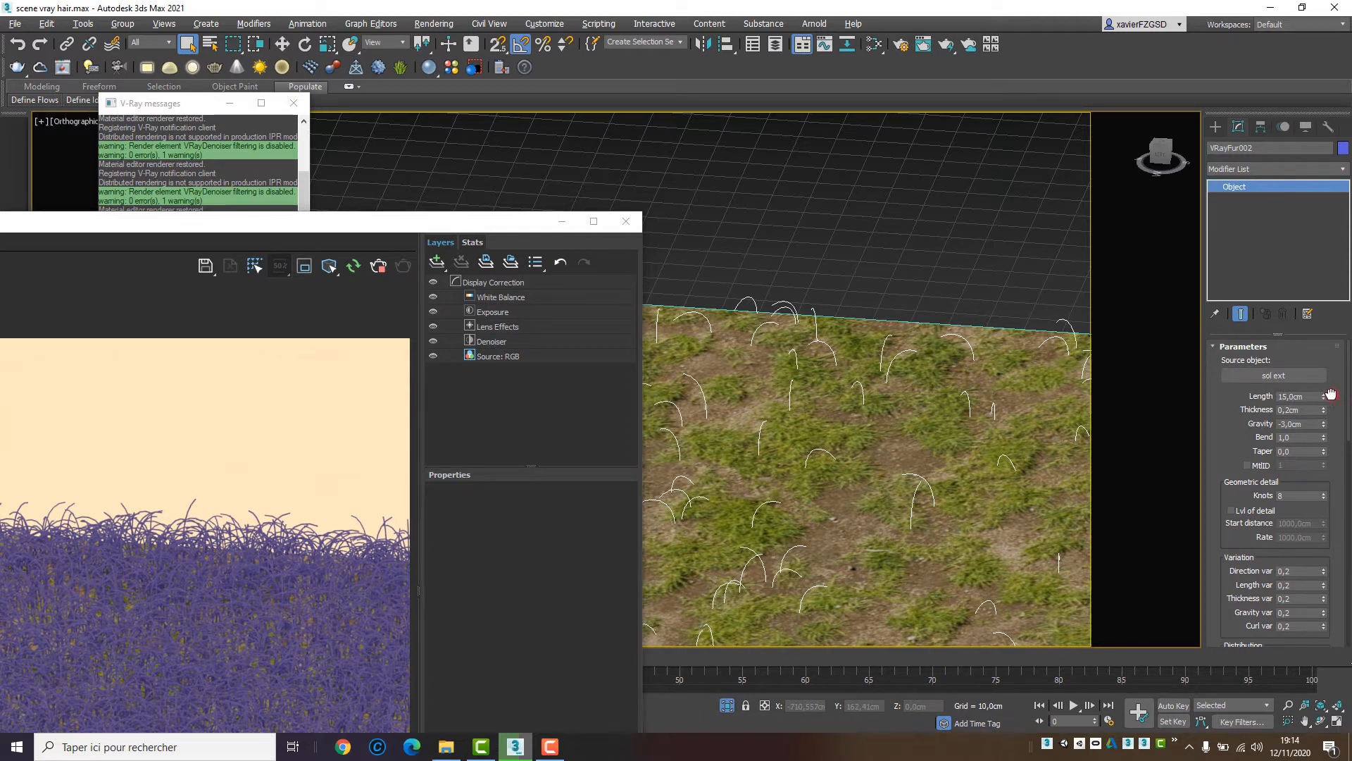
Step: Set the fur's length to 5 cm and its gravity to -1,8 cm
left_click_drag(1330, 393, 1327, 379)
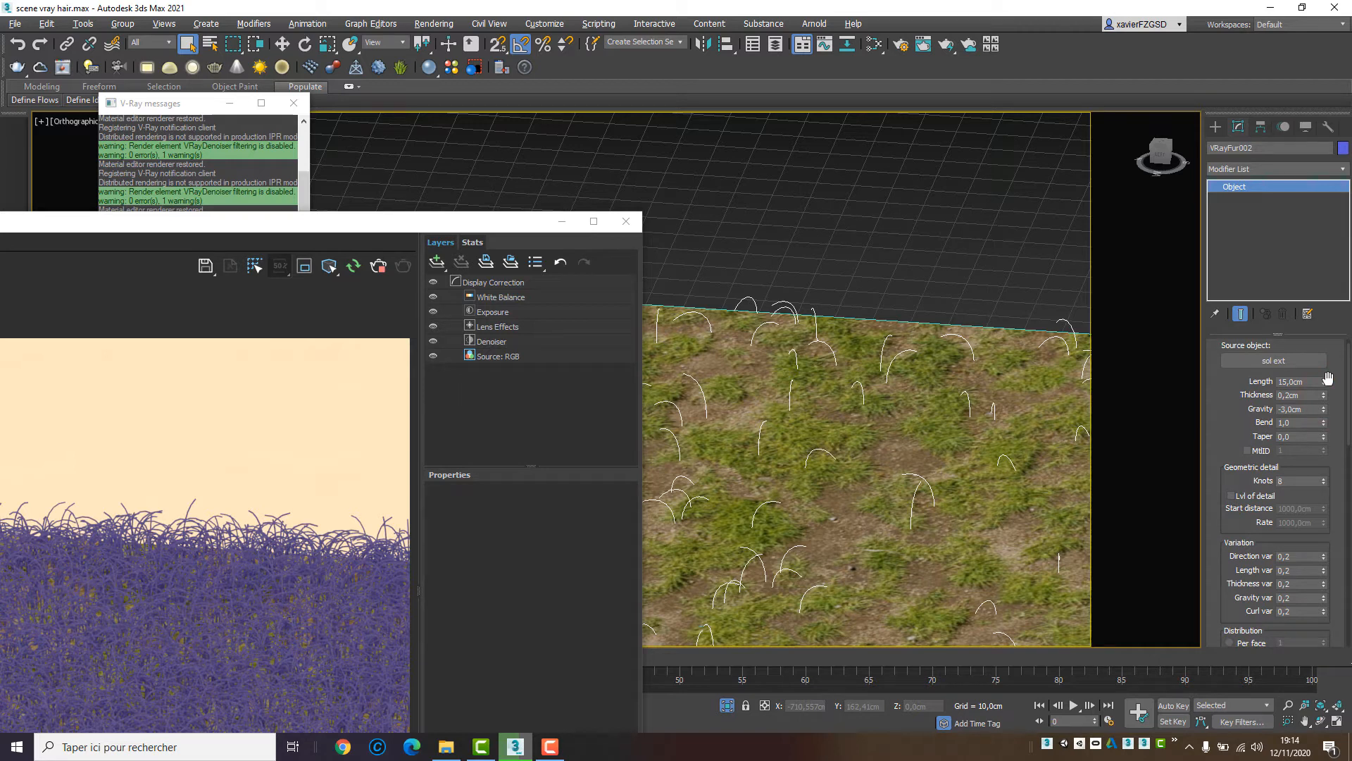
left_click(1302, 381)
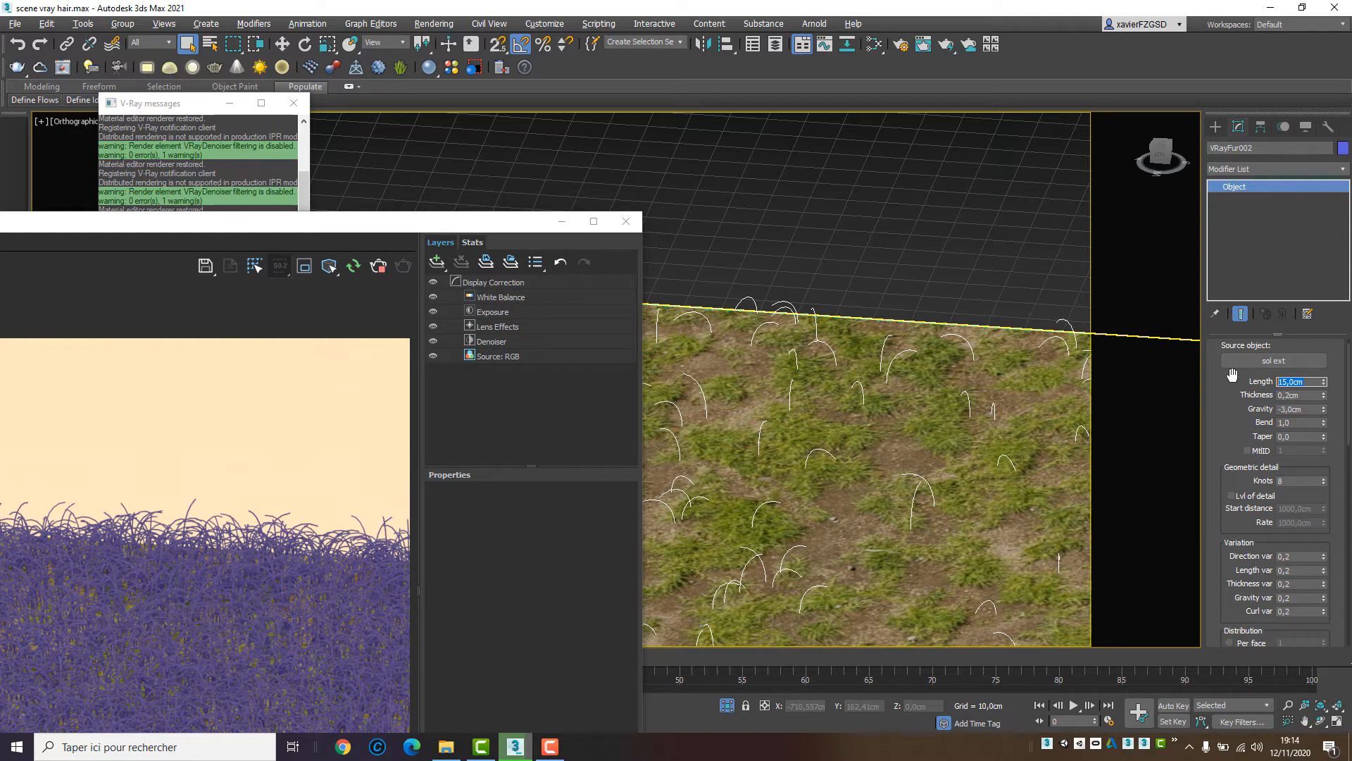
type("5")
key("Return")
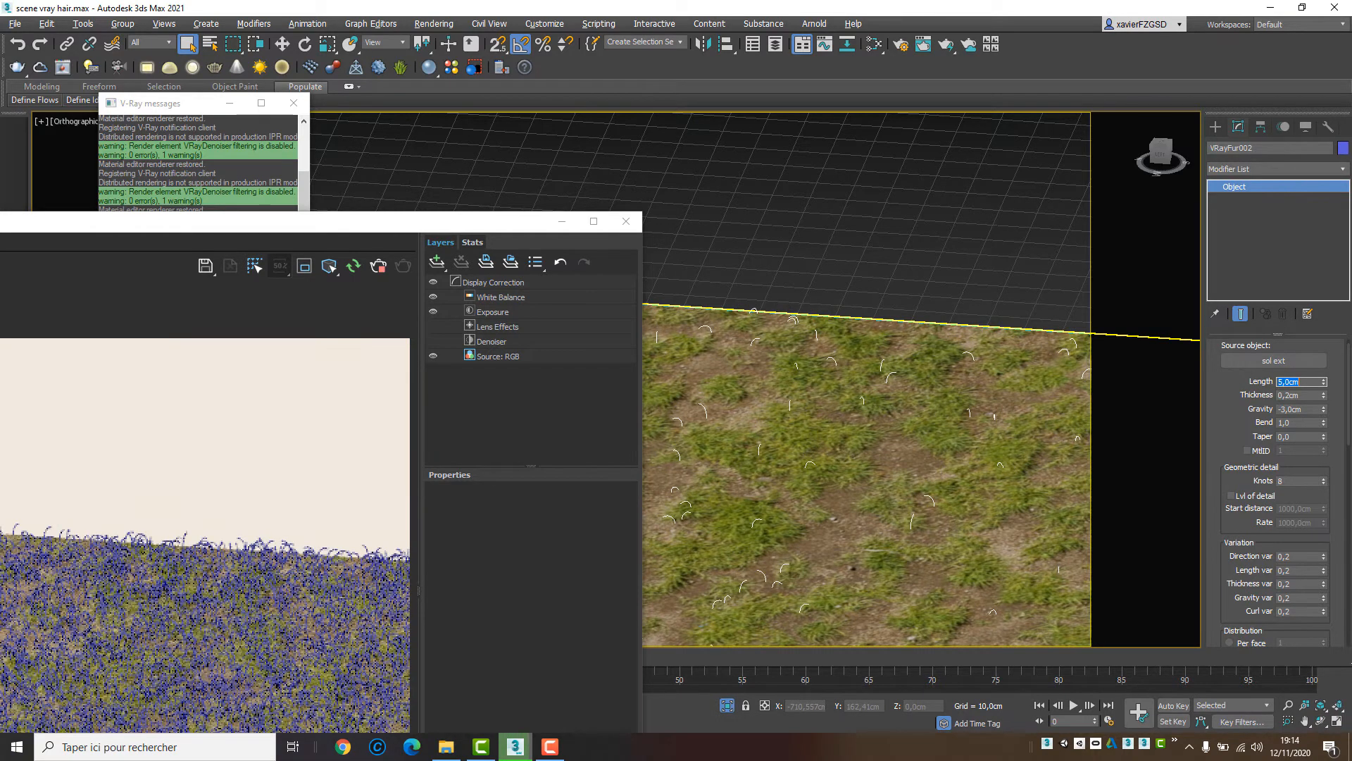
left_click(1301, 394)
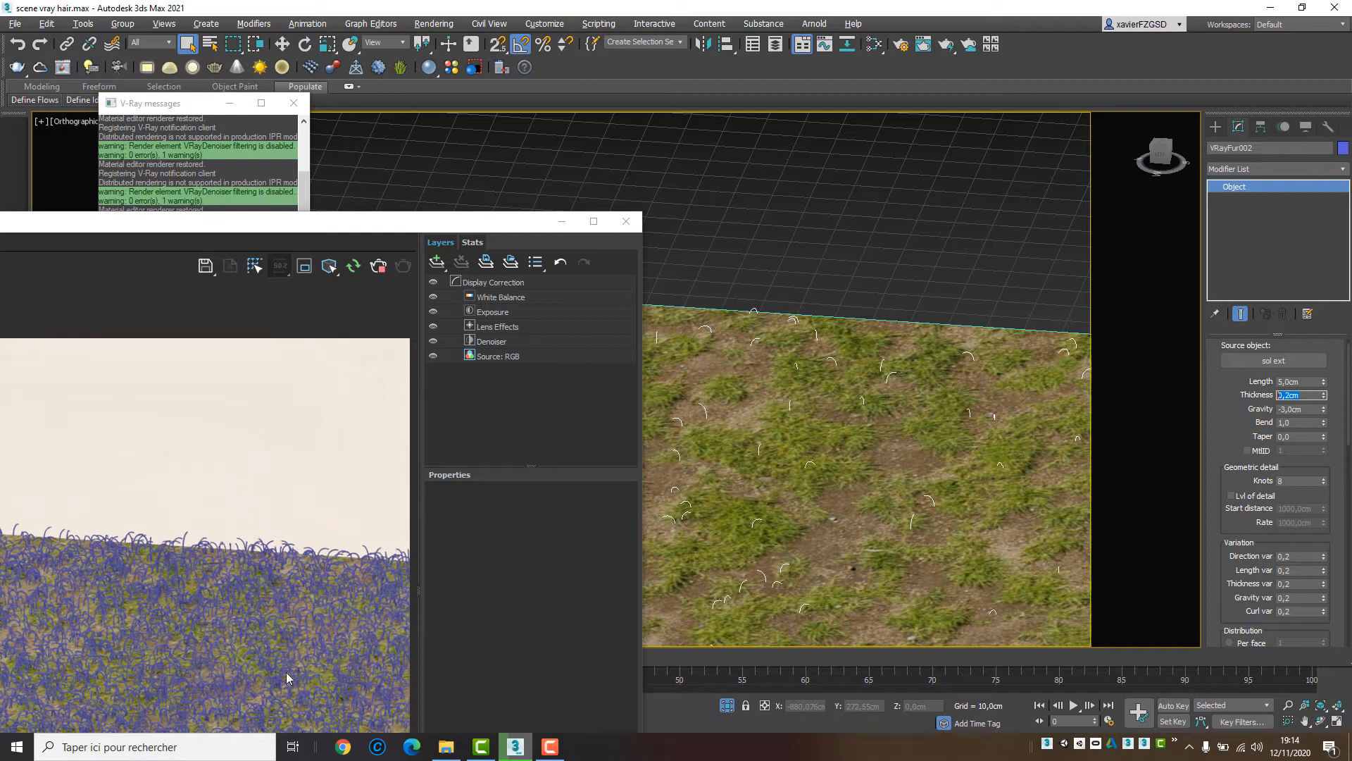
double_click(1310, 412)
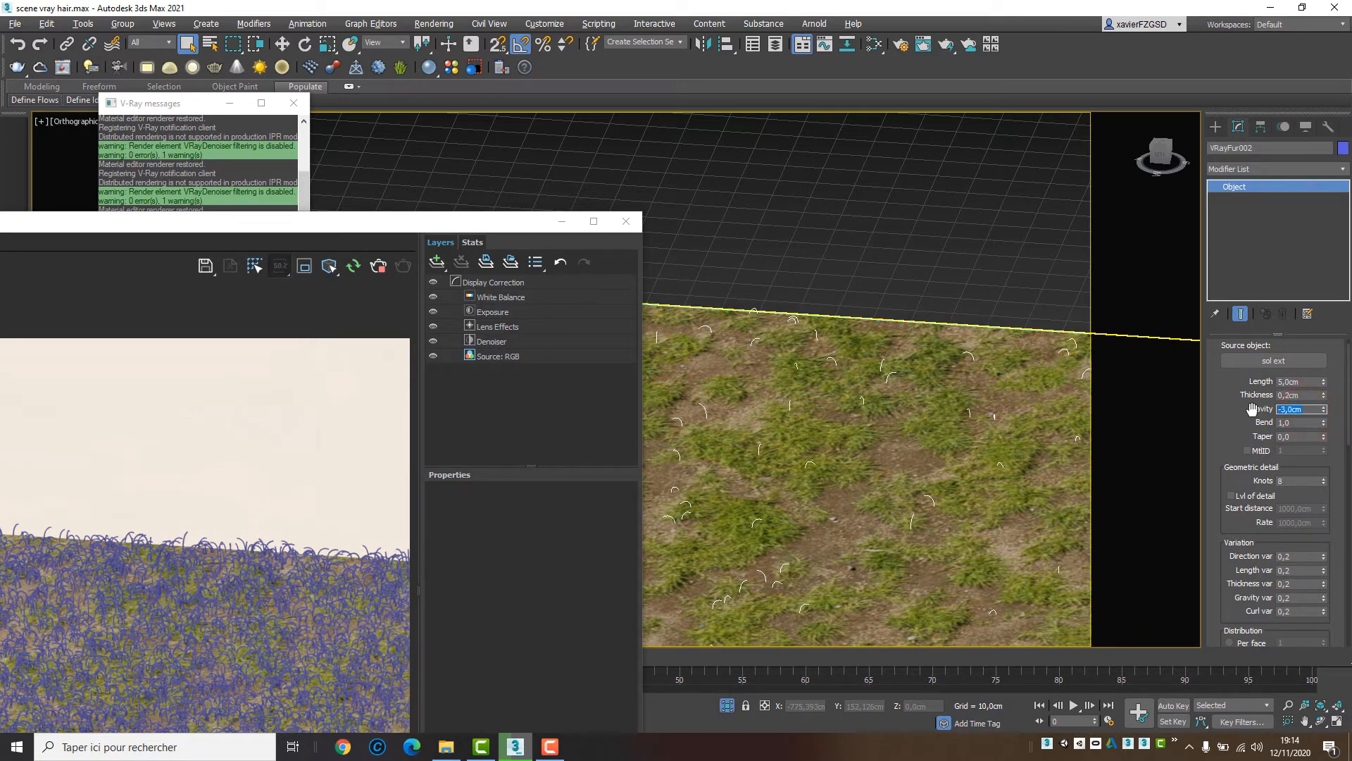
type("-1,8")
key("Return")
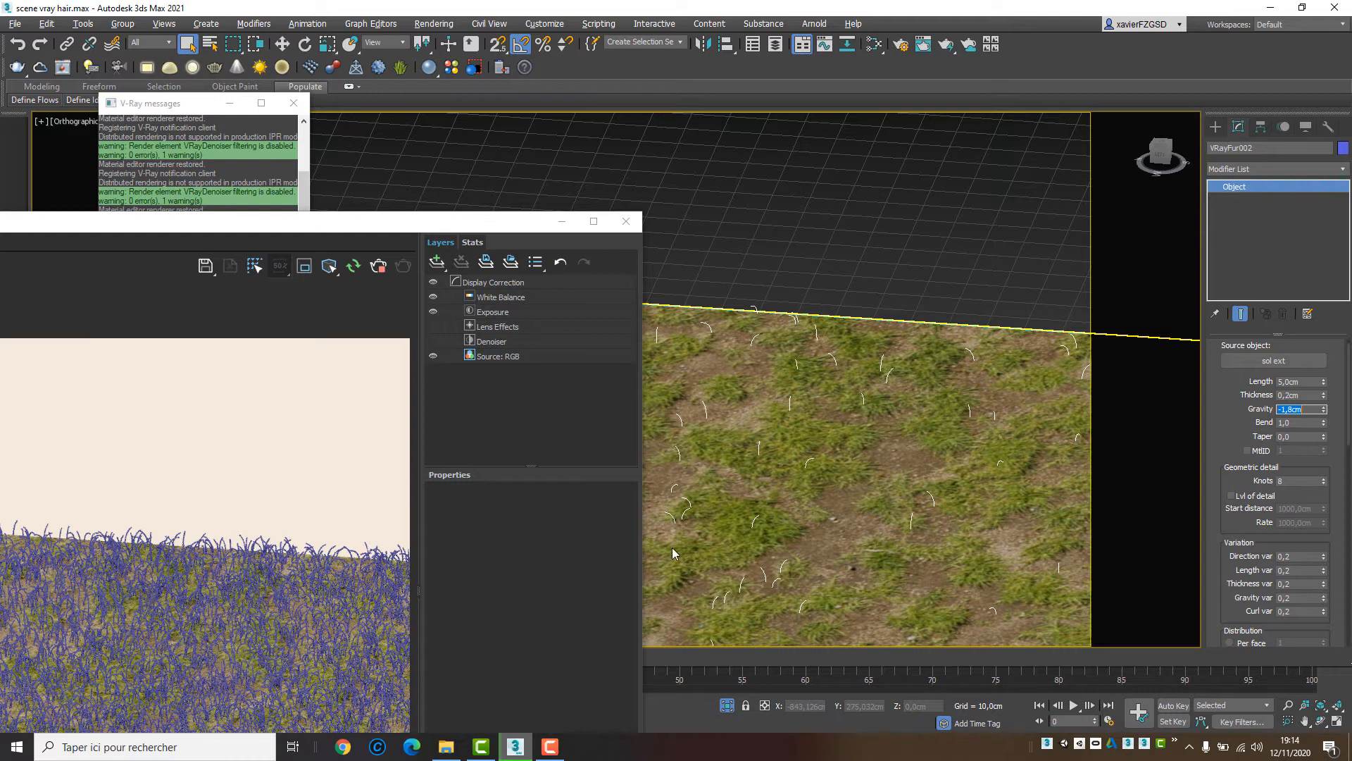
Step: Set the fur's bend to 1,12 and its taper to 1
left_click(1301, 425)
left_click_drag(1297, 424, 1274, 424)
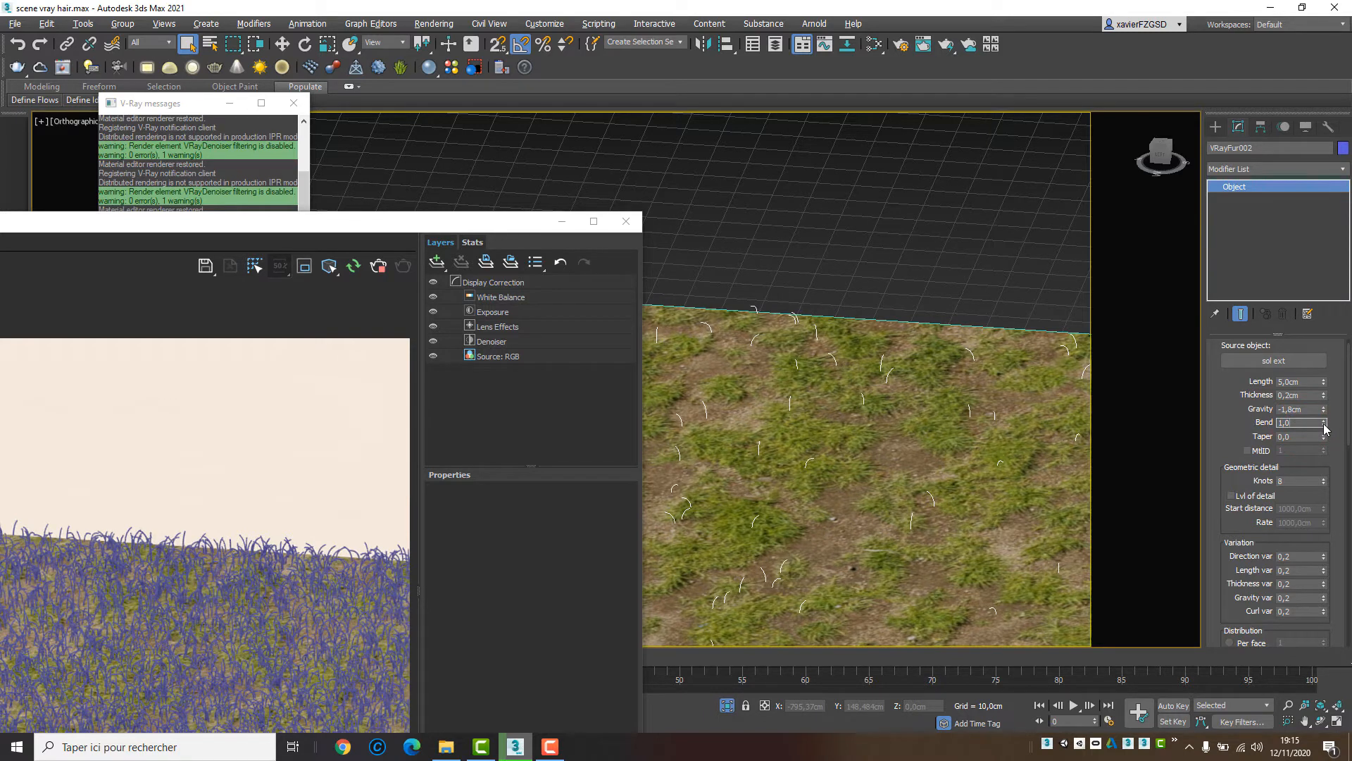
mouse_move(1326, 426)
left_mouse_down()
mouse_move(1326, 396)
mouse_move(1325, 514)
mouse_move(1325, 419)
left_mouse_up()
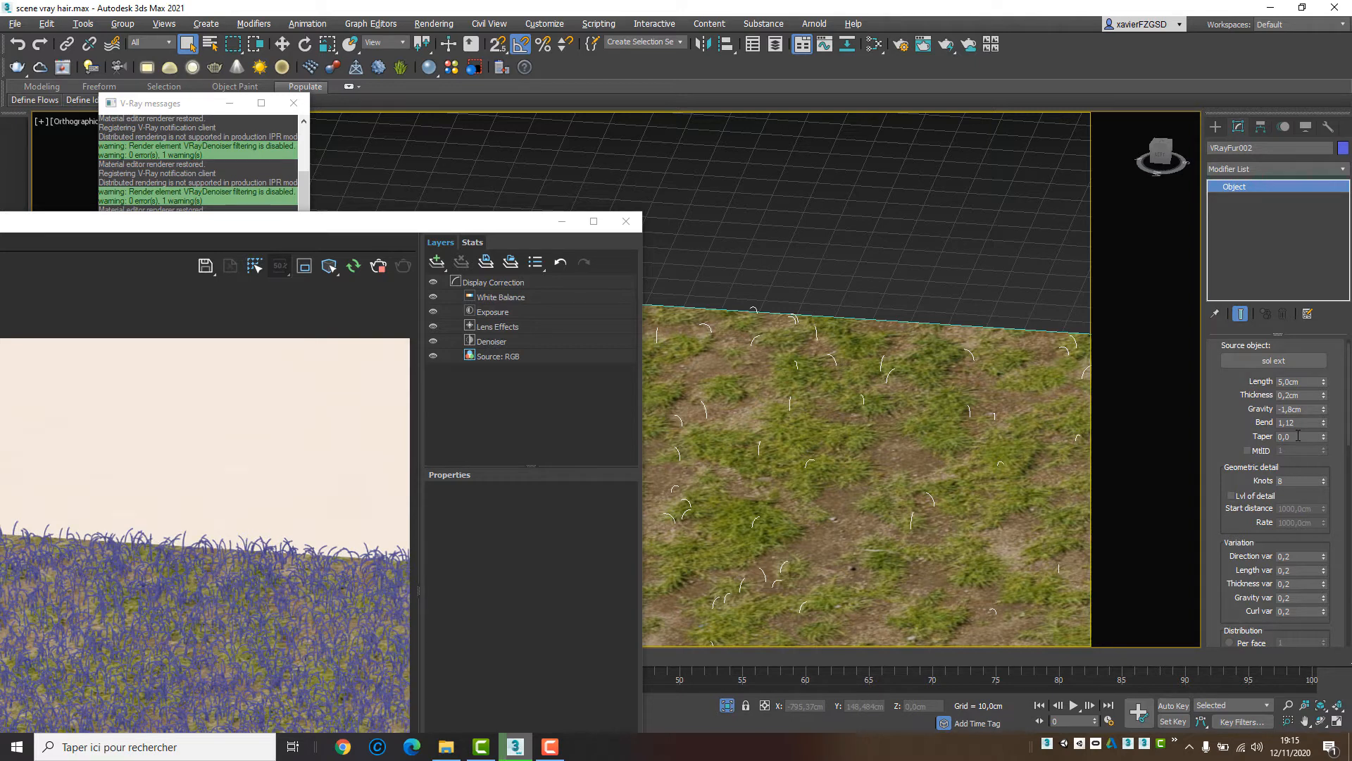
double_click(1298, 436)
type("1")
key("Return")
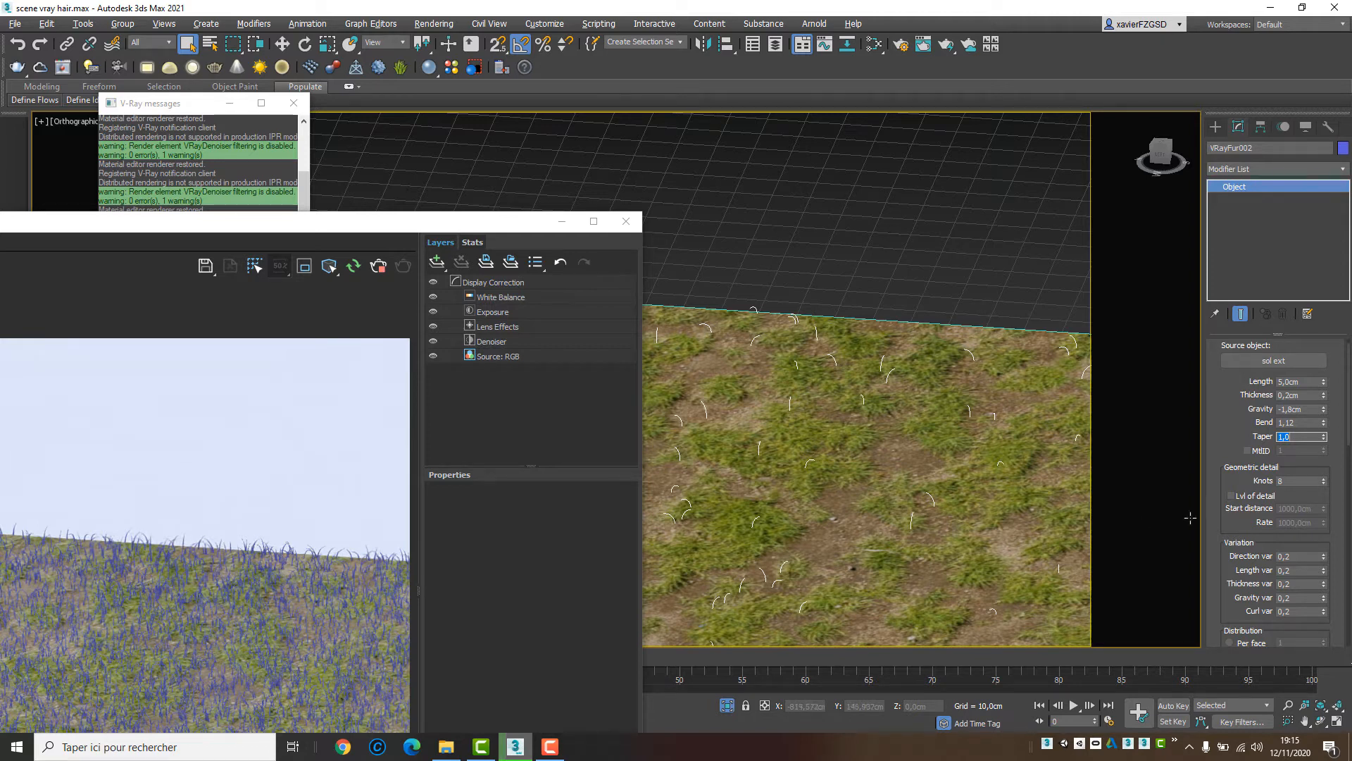
Step: Test the fur's geometric detail with 3 knots and settle on 5 knots
left_click_drag(1233, 479, 1238, 415)
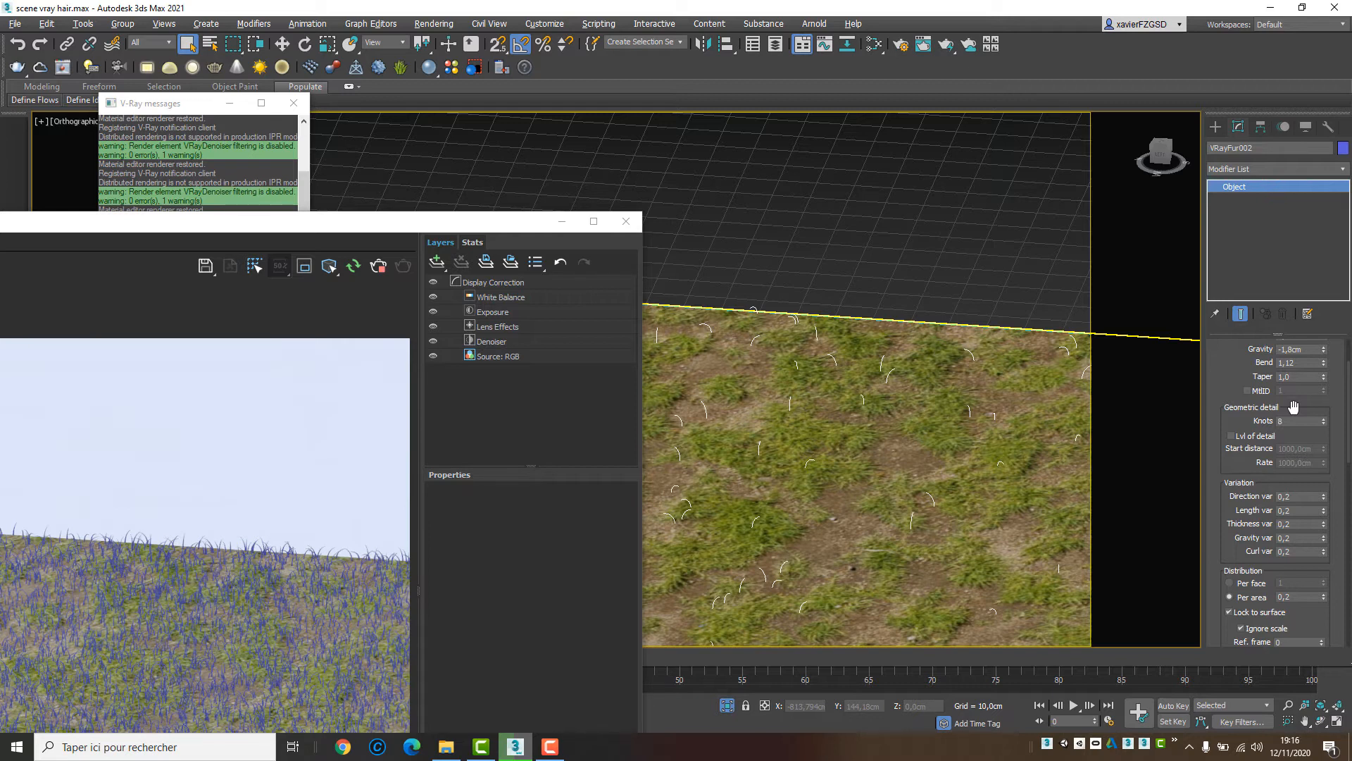
double_click(1303, 420)
key("Return")
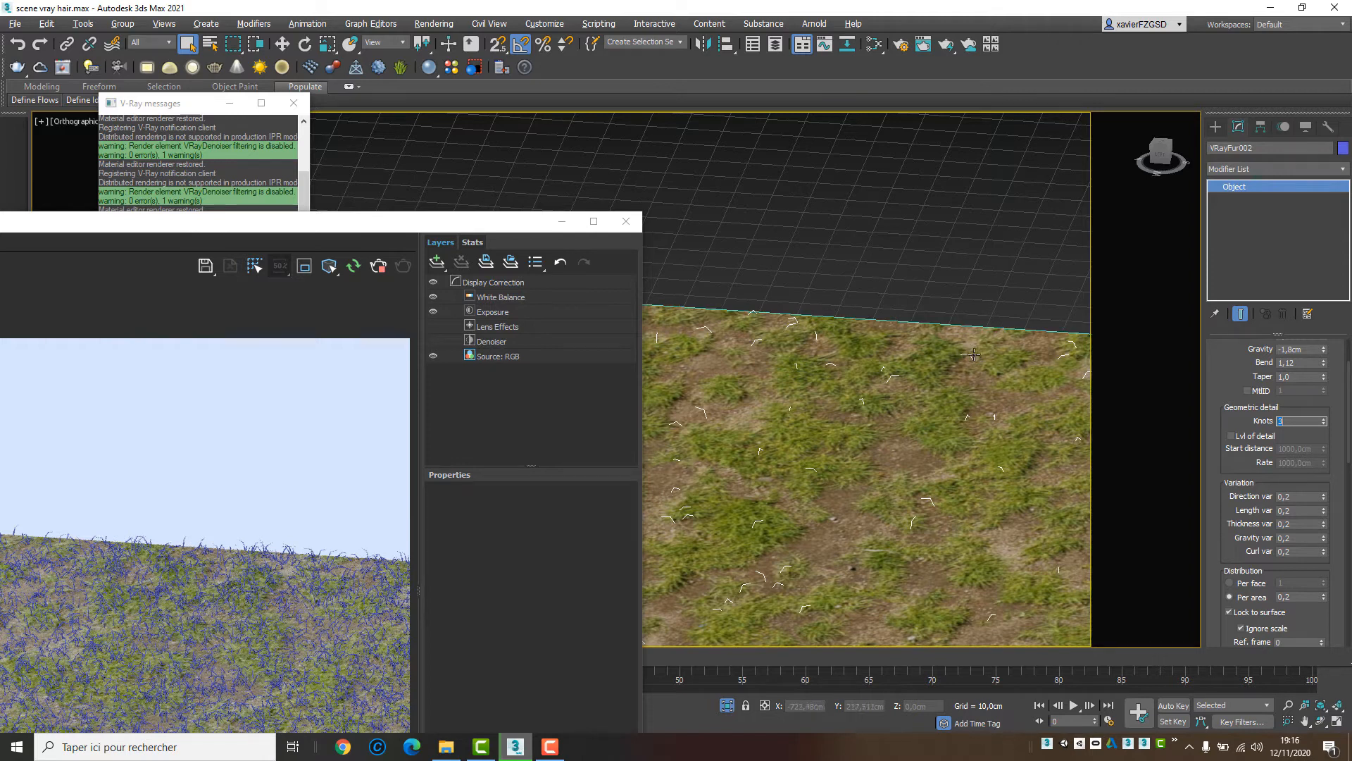
left_click(1306, 420)
key("Return")
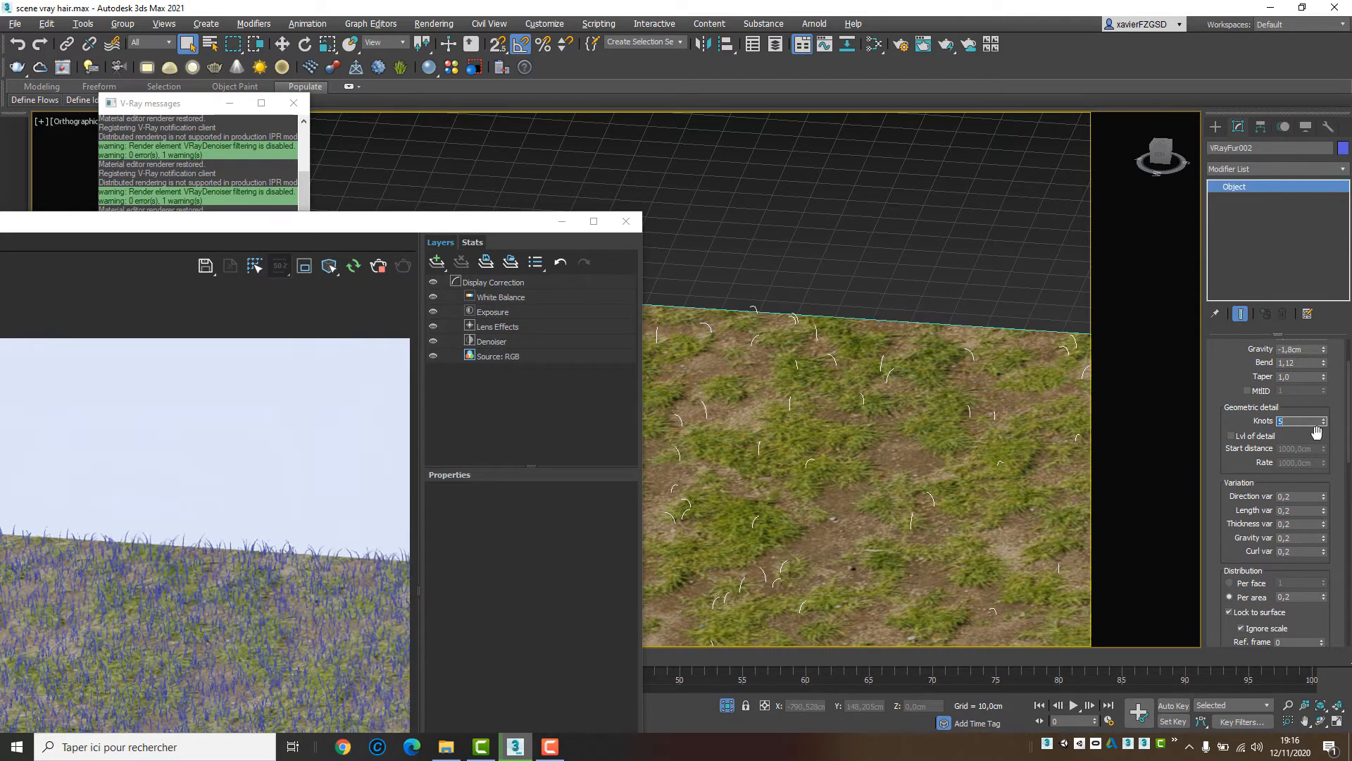
Step: Try the fur's level of detail option in the interactive render and switch it back off
left_click(1245, 440)
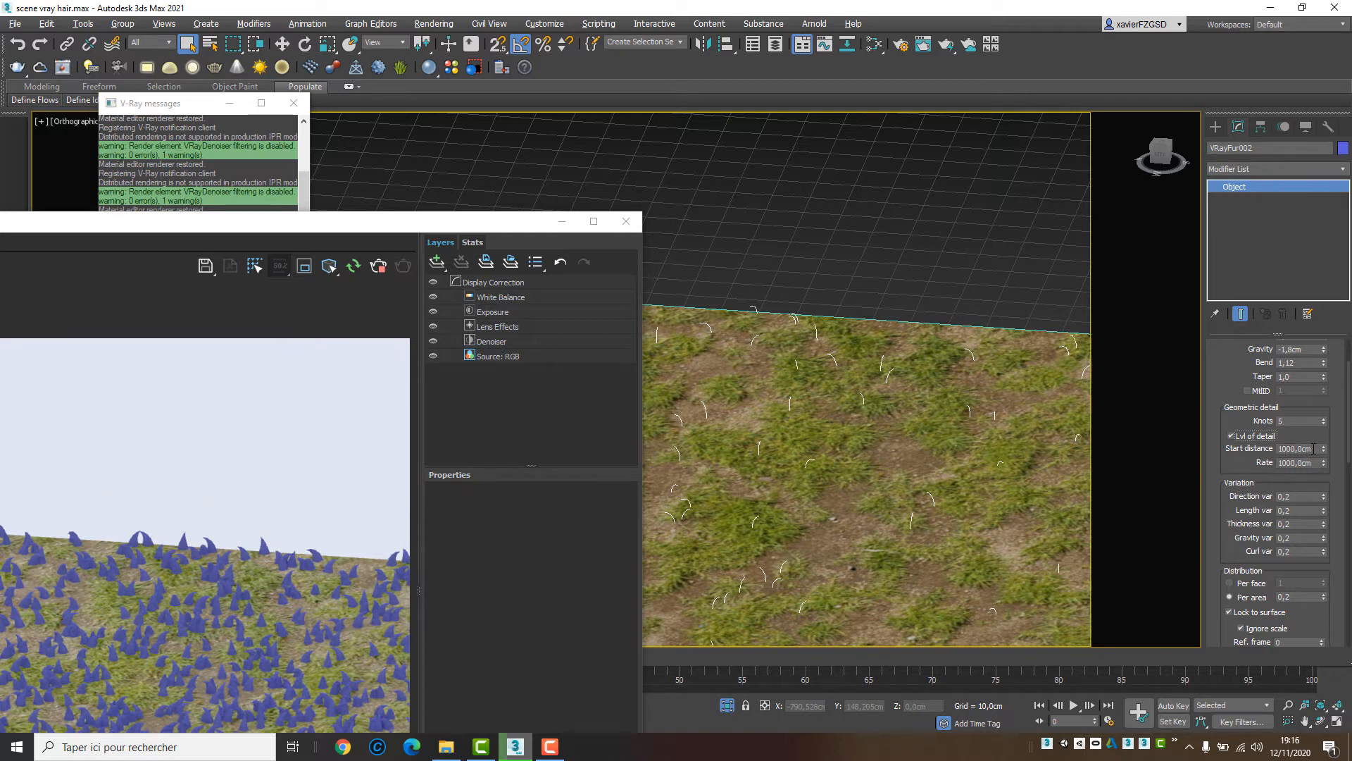
double_click(1314, 448)
left_click(1246, 468)
left_click(1269, 438)
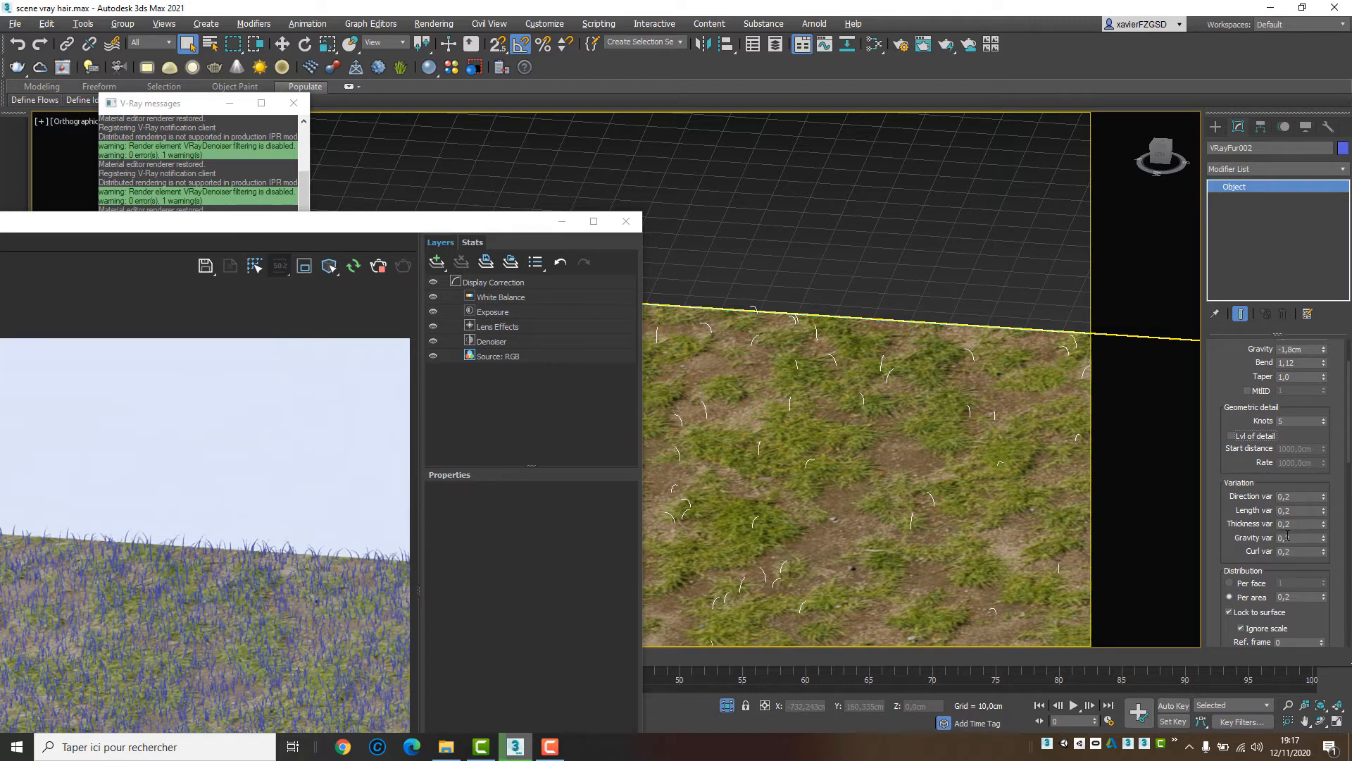
Step: Set the fur's direction variation to 0,3 and its length variation to 0,4
double_click(1303, 497)
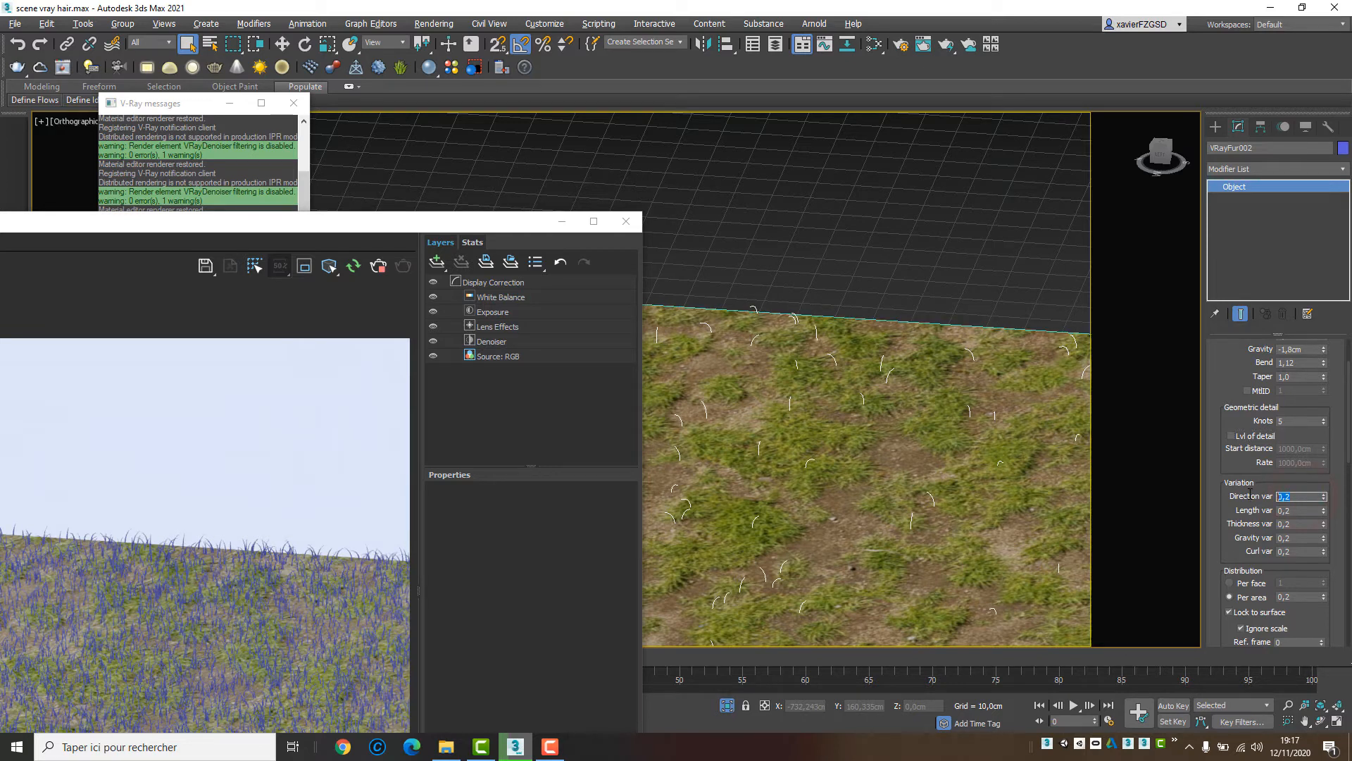
key("Return")
double_click(1301, 510)
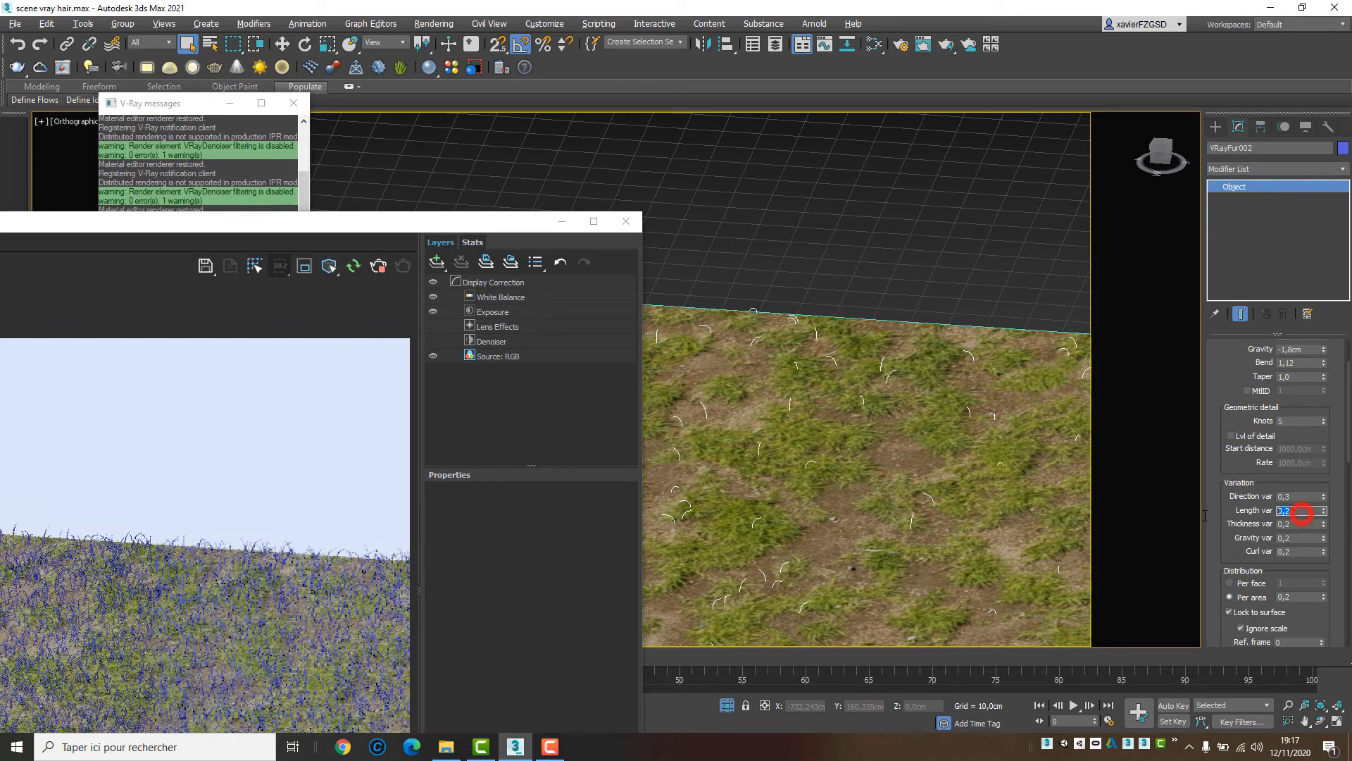
type("0,4")
key("Return")
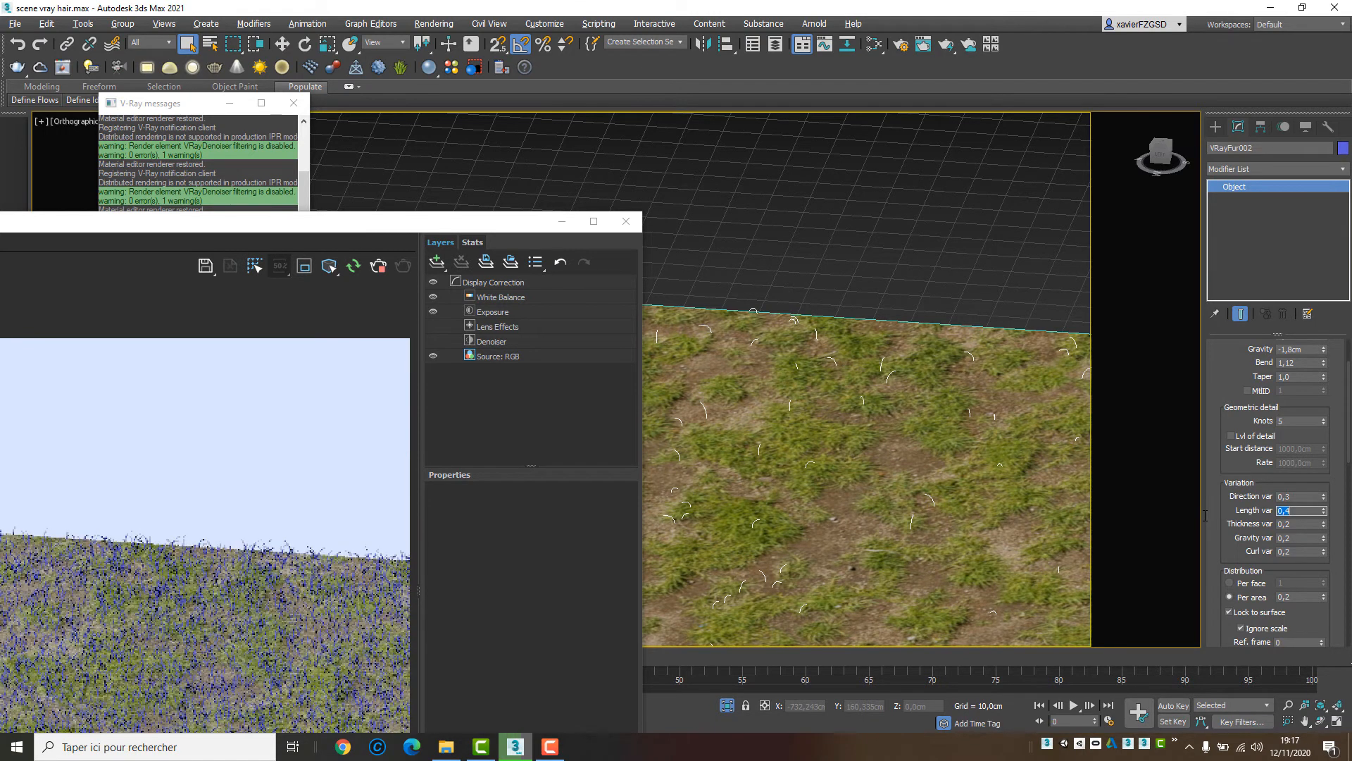
Step: Set the fur's thickness variation to 0,3
left_click(1300, 524)
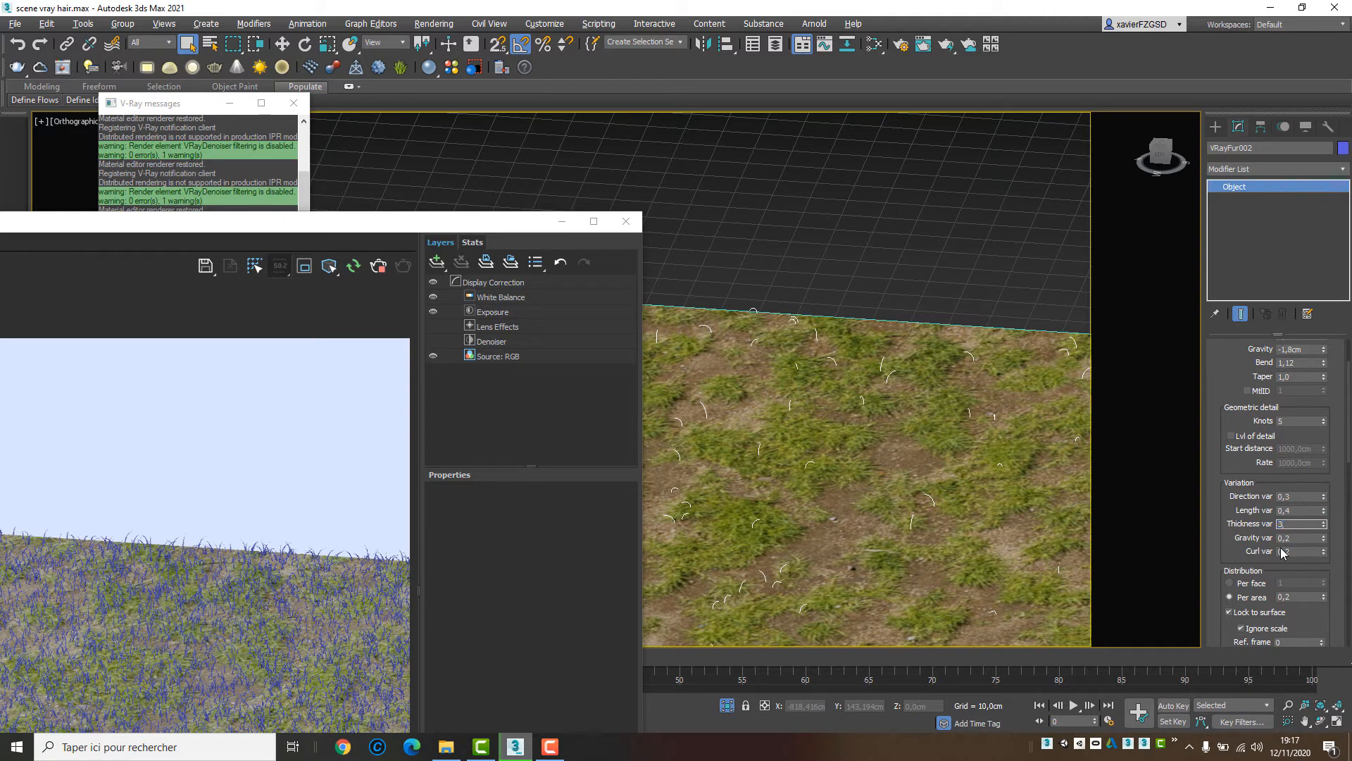
type("3")
key("Return")
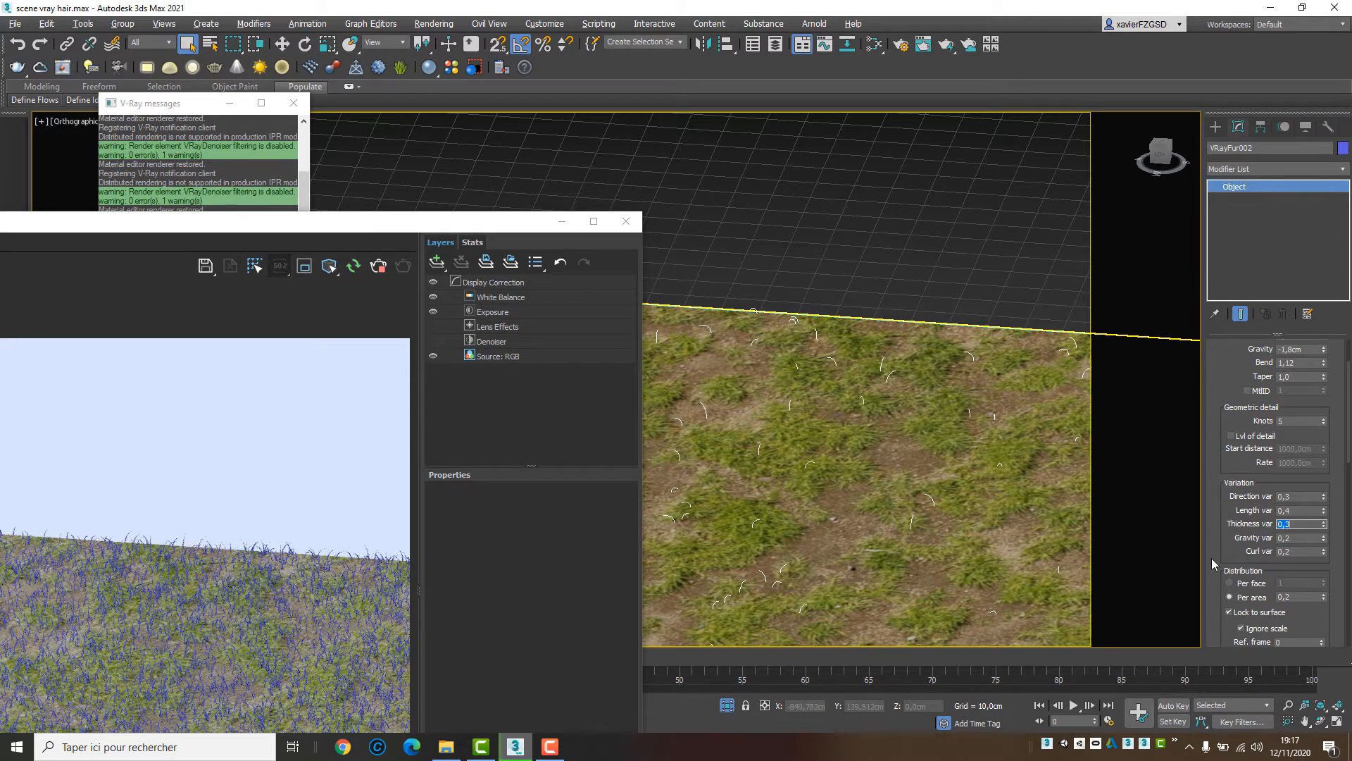
Step: Reposition the frame buffer to show more of the render and switch the fur's distribution from per area to per face
scroll(1228, 564, "down", 4)
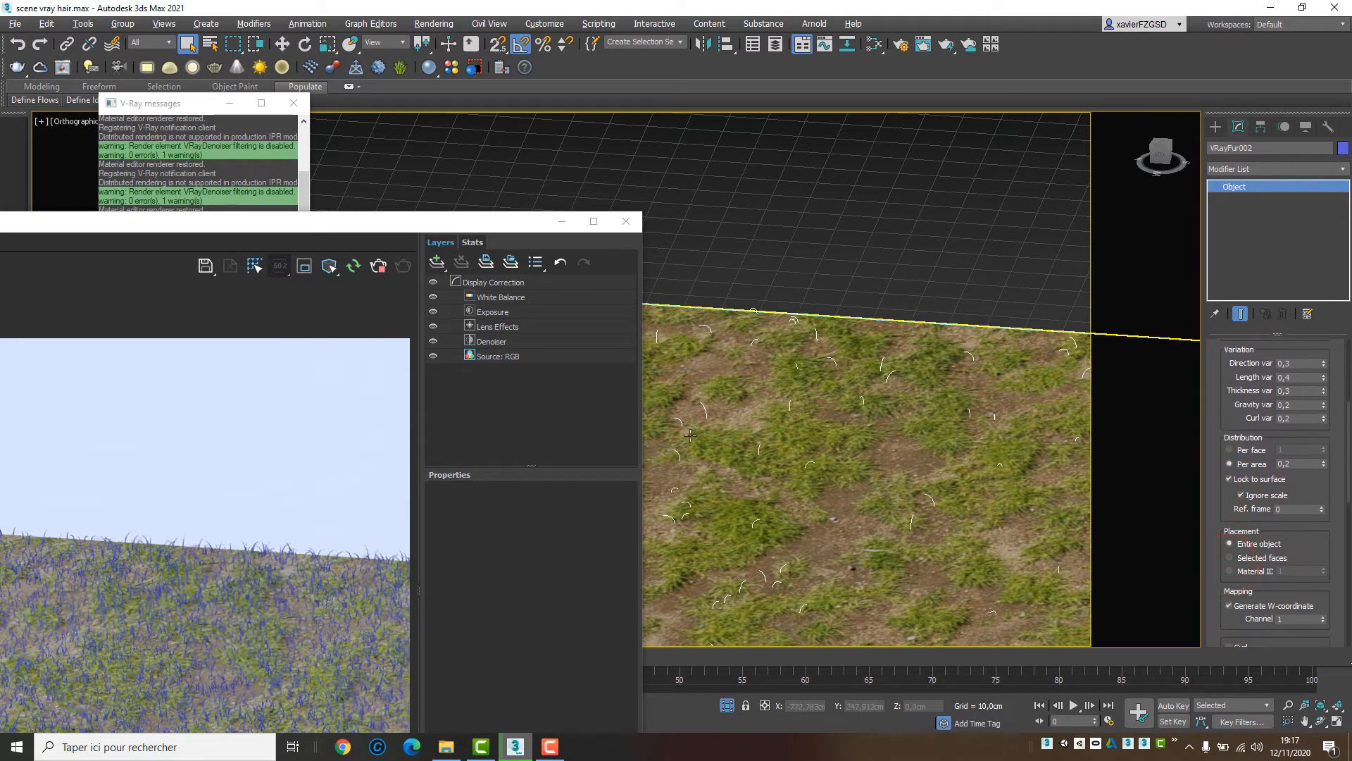
double_click(324, 221)
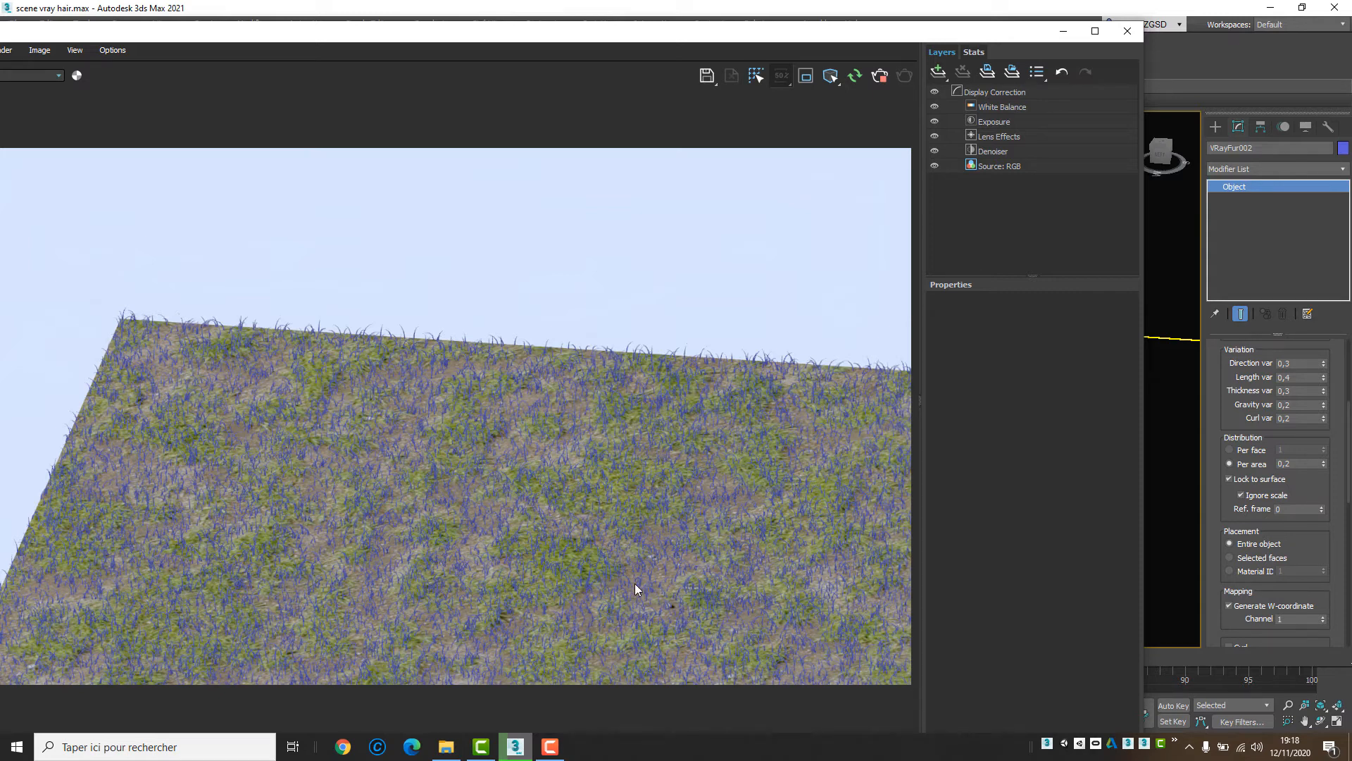
left_click_drag(1229, 420, 1230, 401)
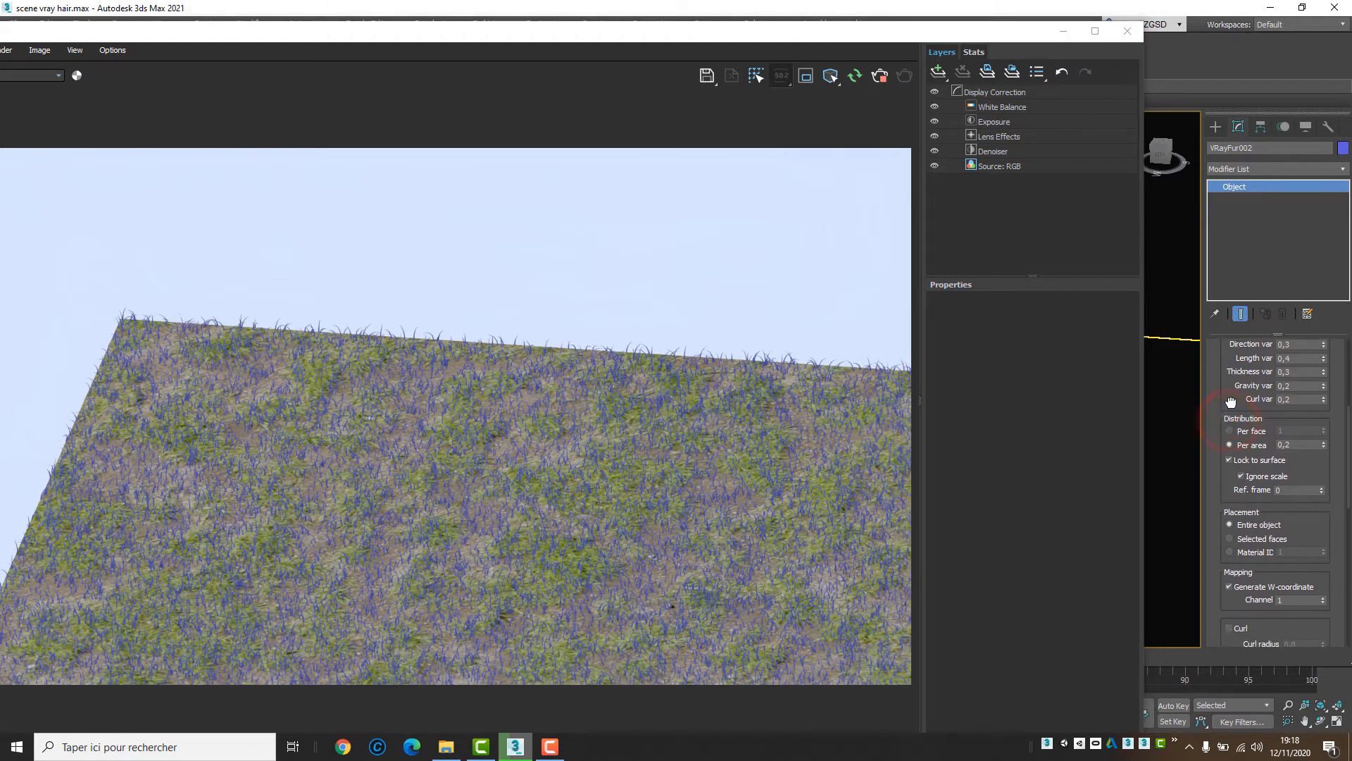
left_click(1251, 432)
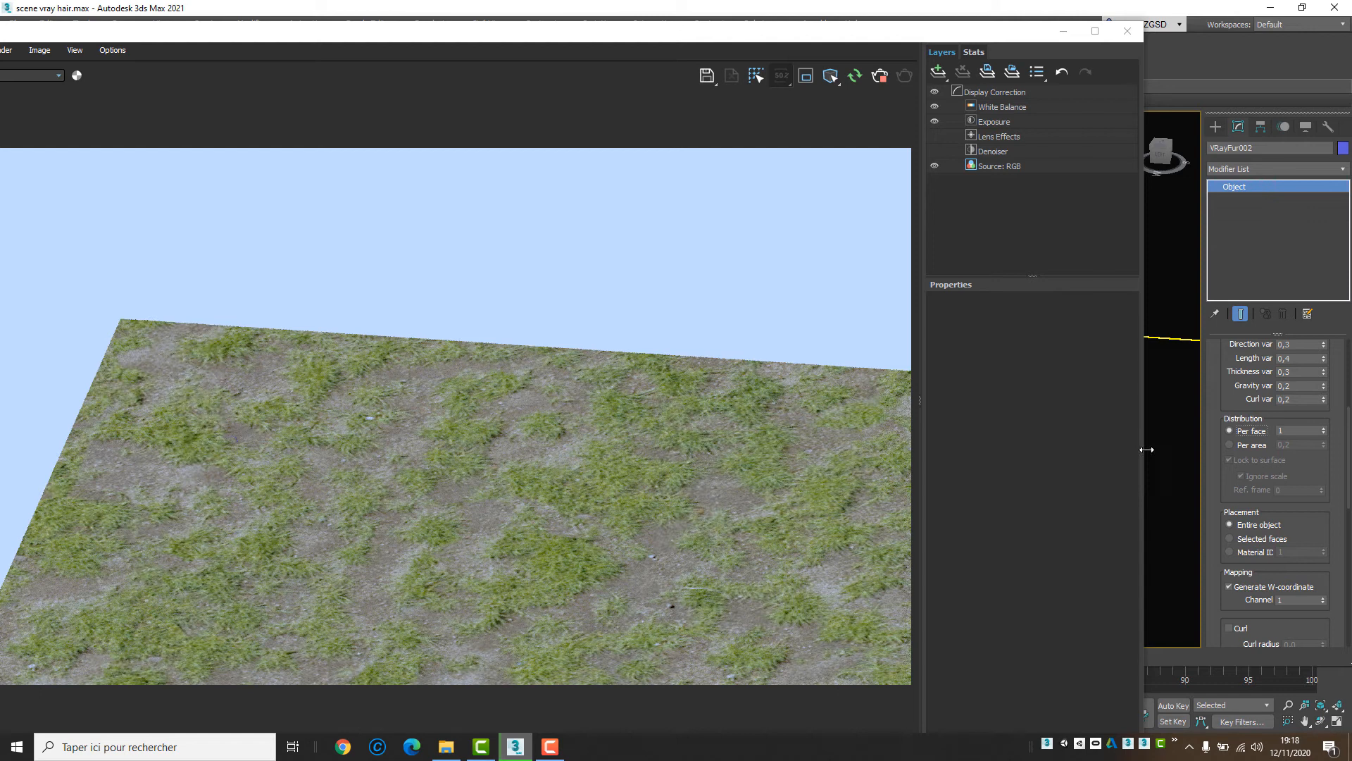
scroll(1161, 456, "down", 5)
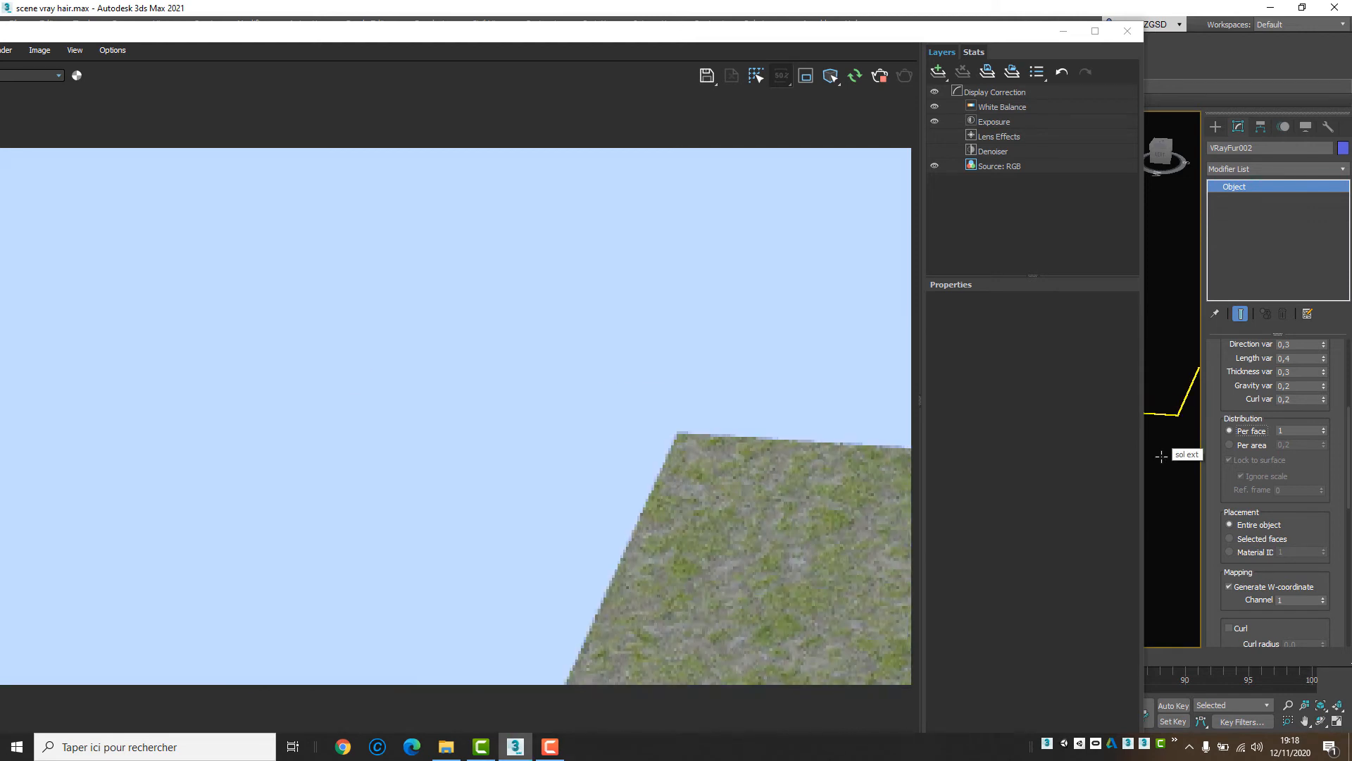
middle_click_drag(1171, 479, 1015, 433)
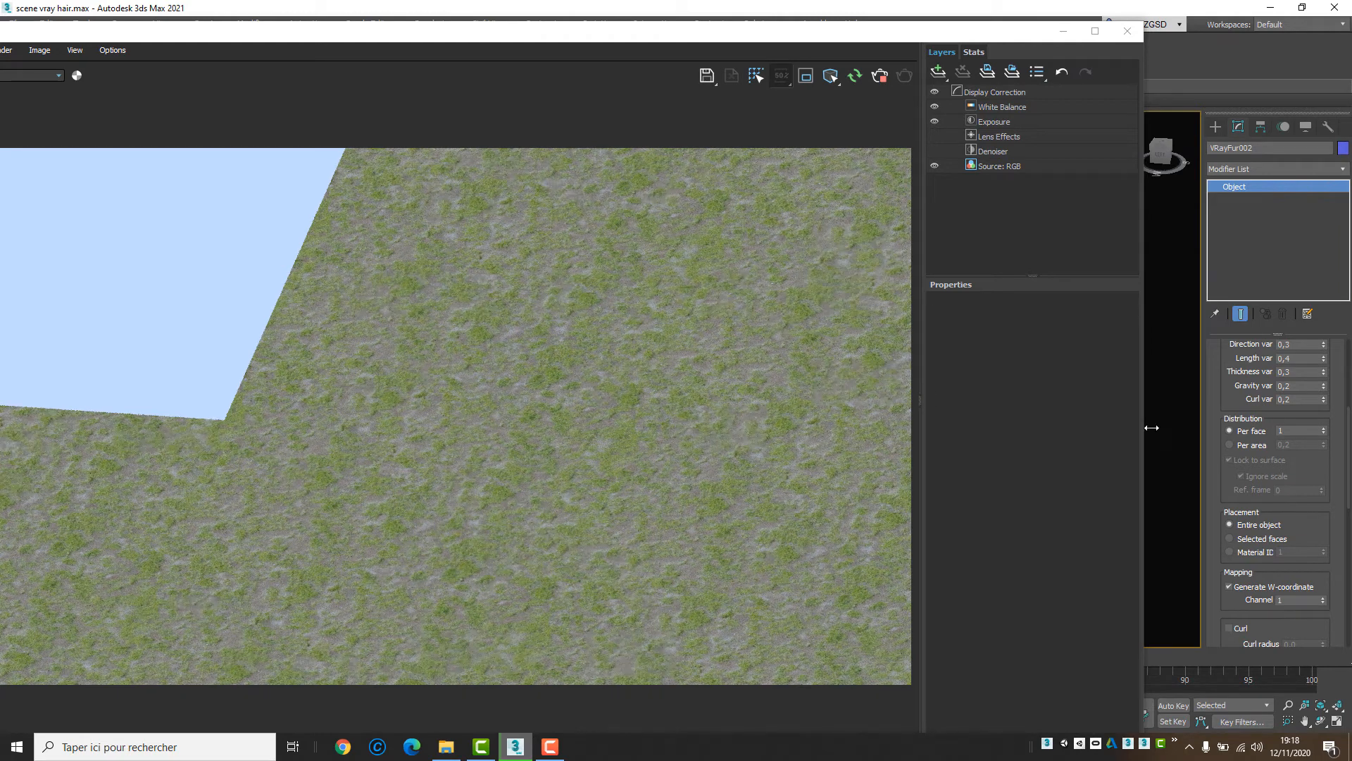
Step: Switch the fur's distribution back to per area and set its density to 1,0
left_click(1253, 445)
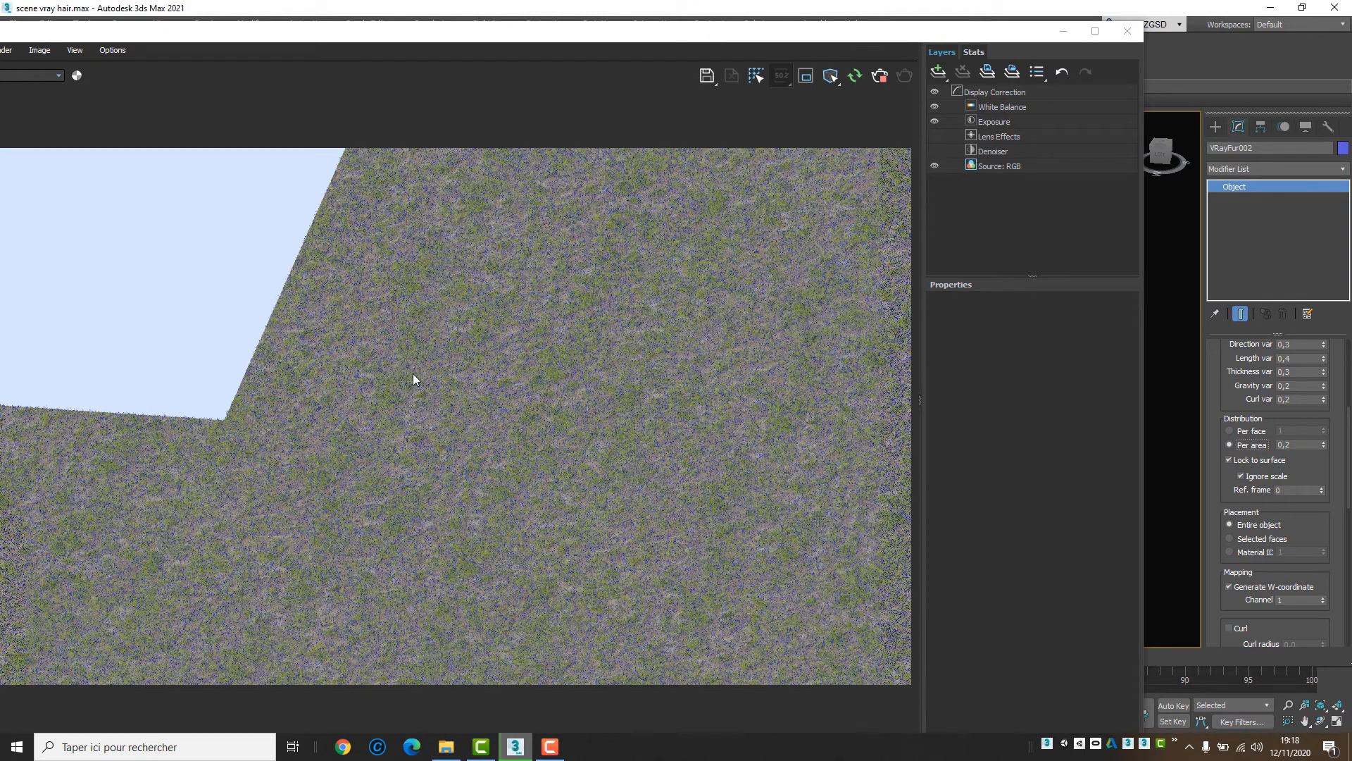
double_click(1312, 446)
type("1")
key("Return")
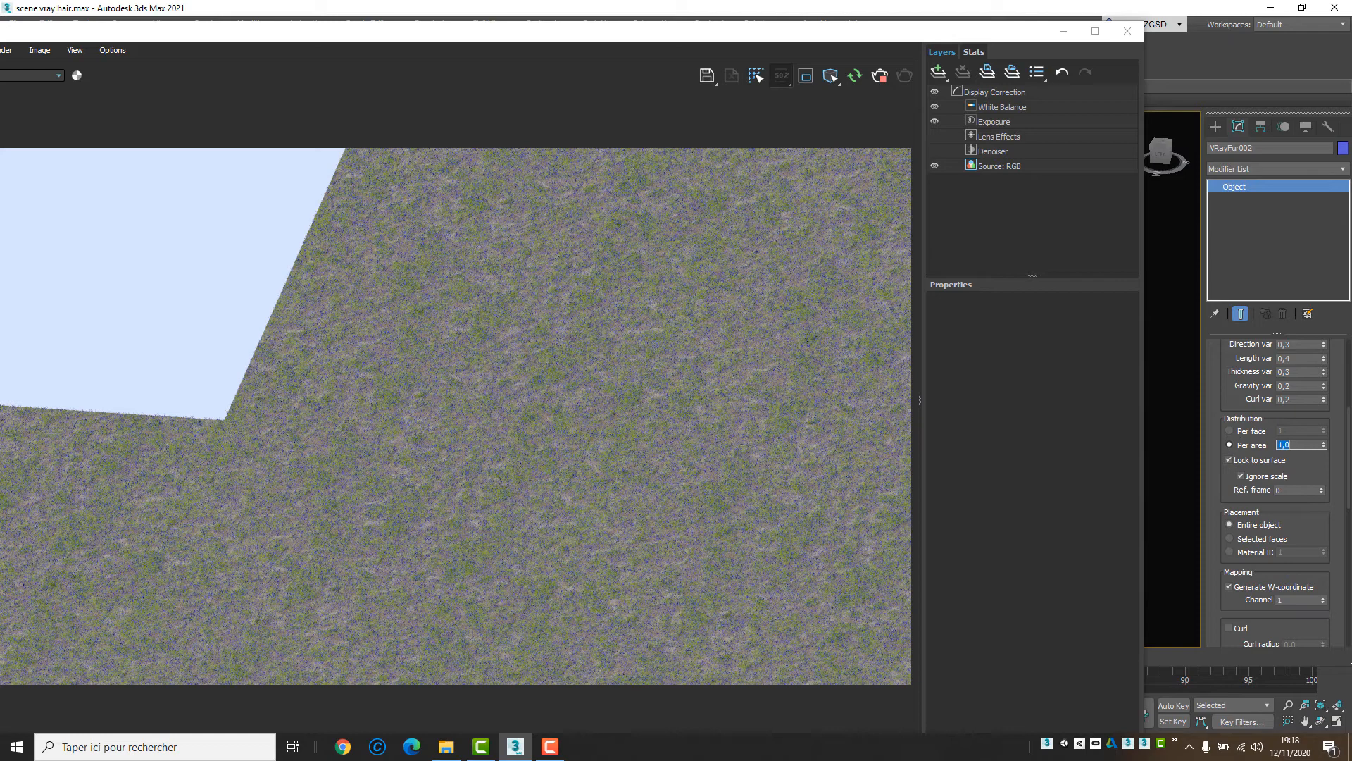
left_click(1230, 450)
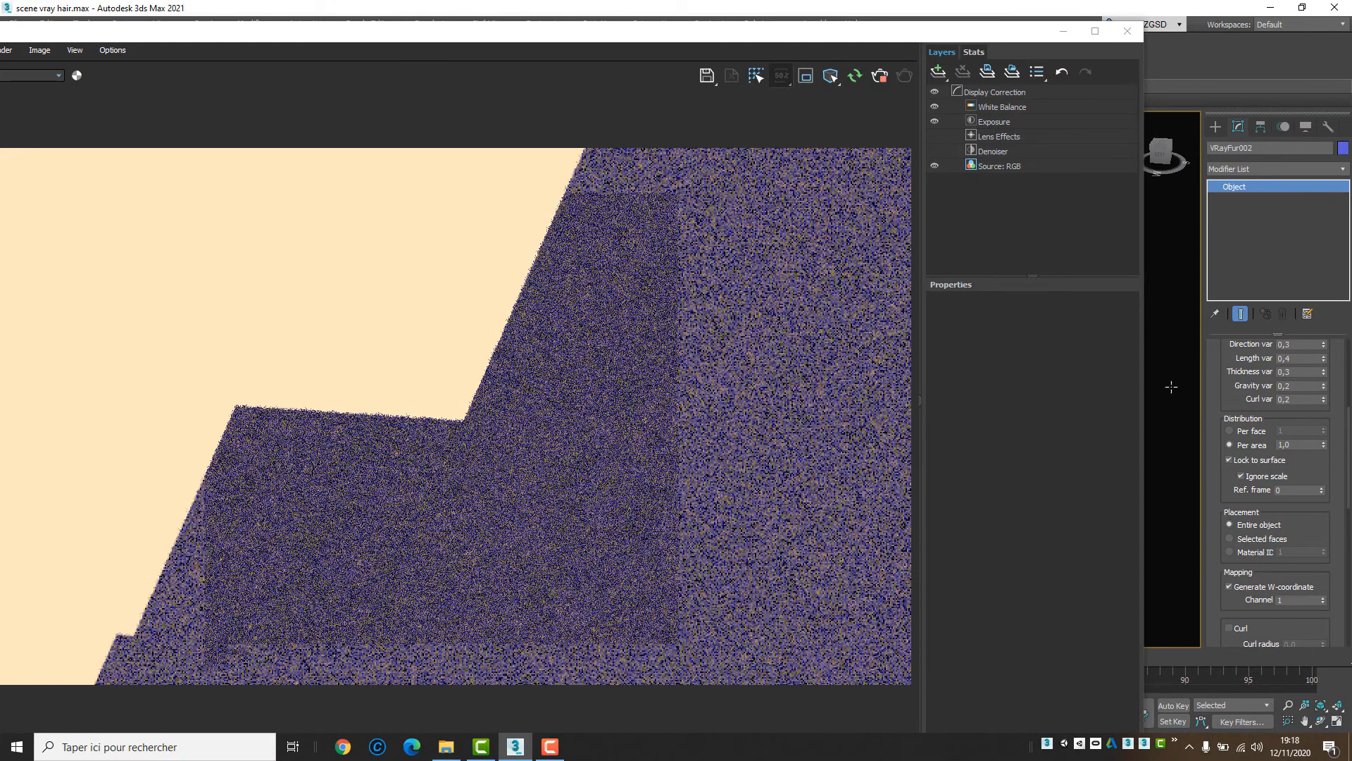
scroll(1171, 387, "up", 2)
scroll(1172, 386, "up", 2)
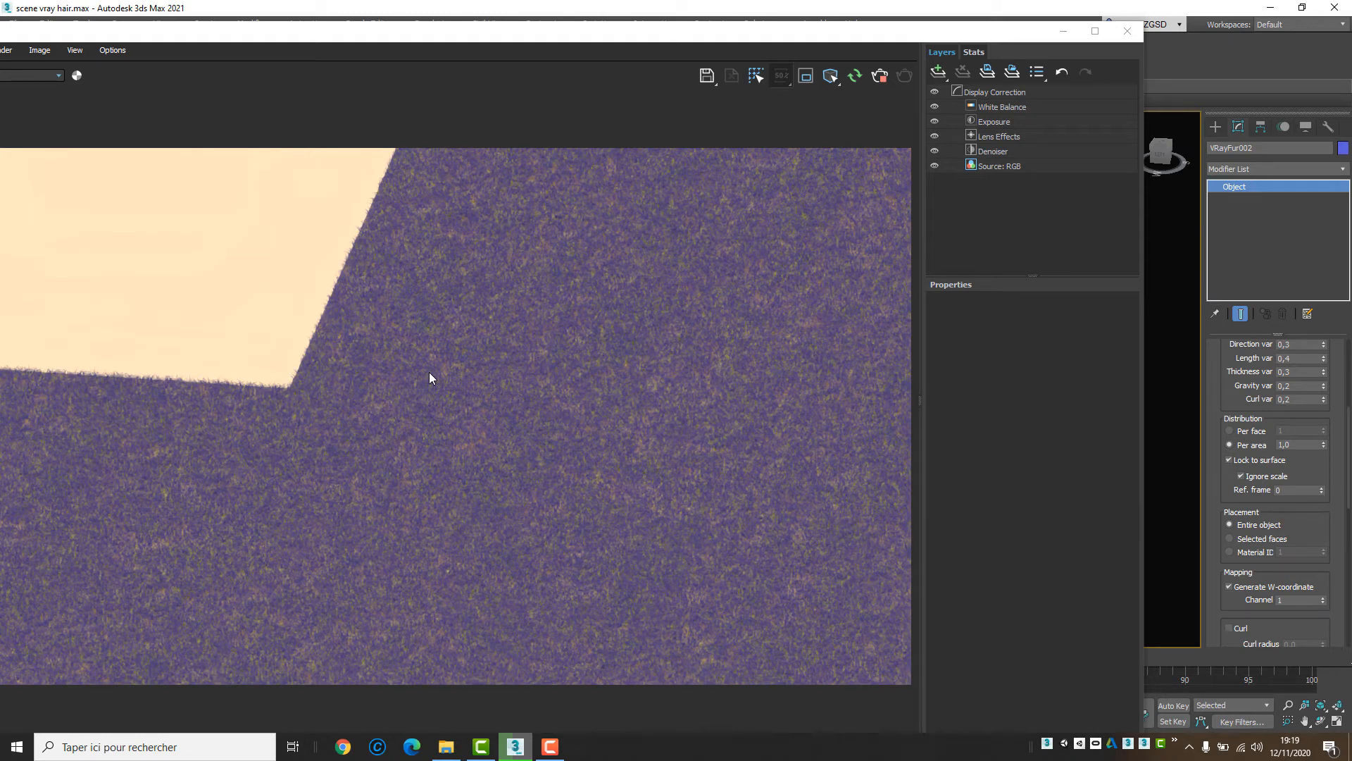
Step: Set the fur's per area distribution to 1,5, then stop the interactive render and close the frame buffer
double_click(1300, 445)
key("Return")
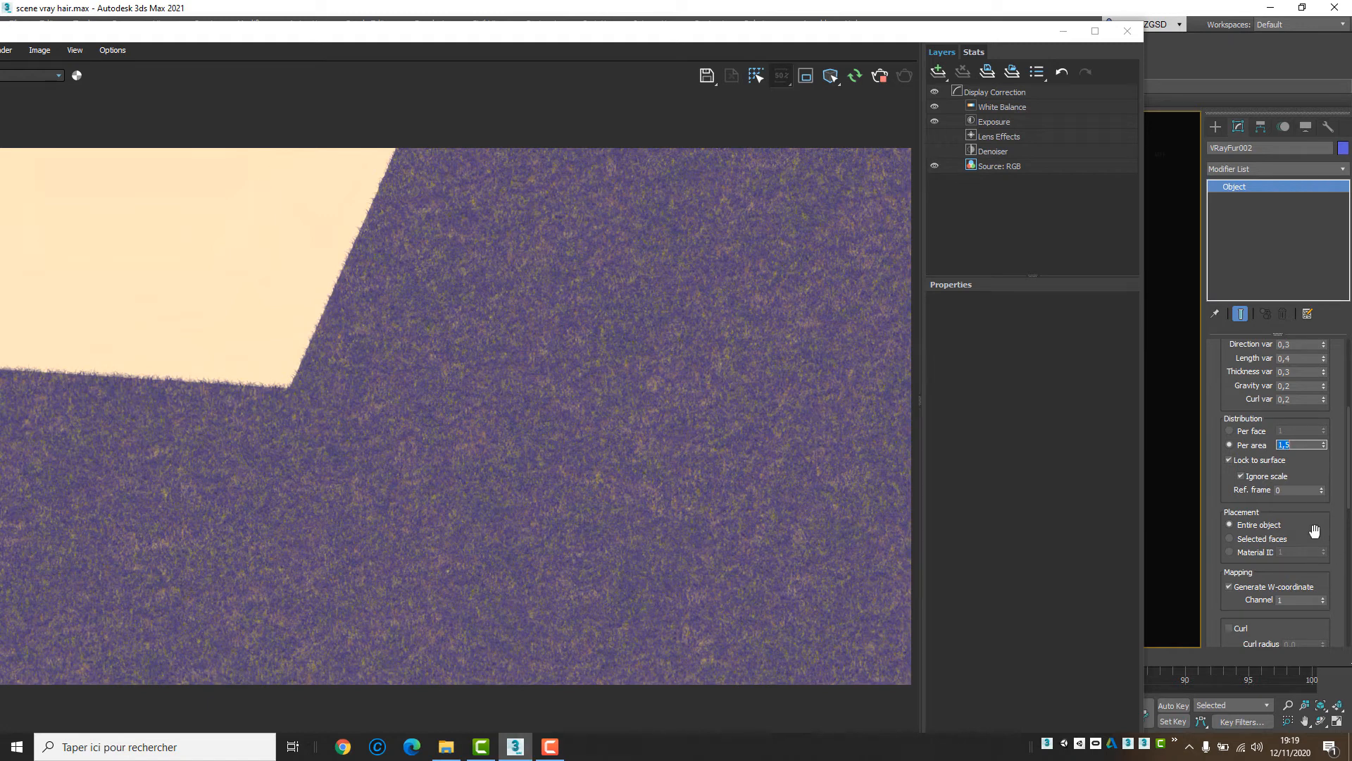
left_click_drag(1314, 532, 1304, 393)
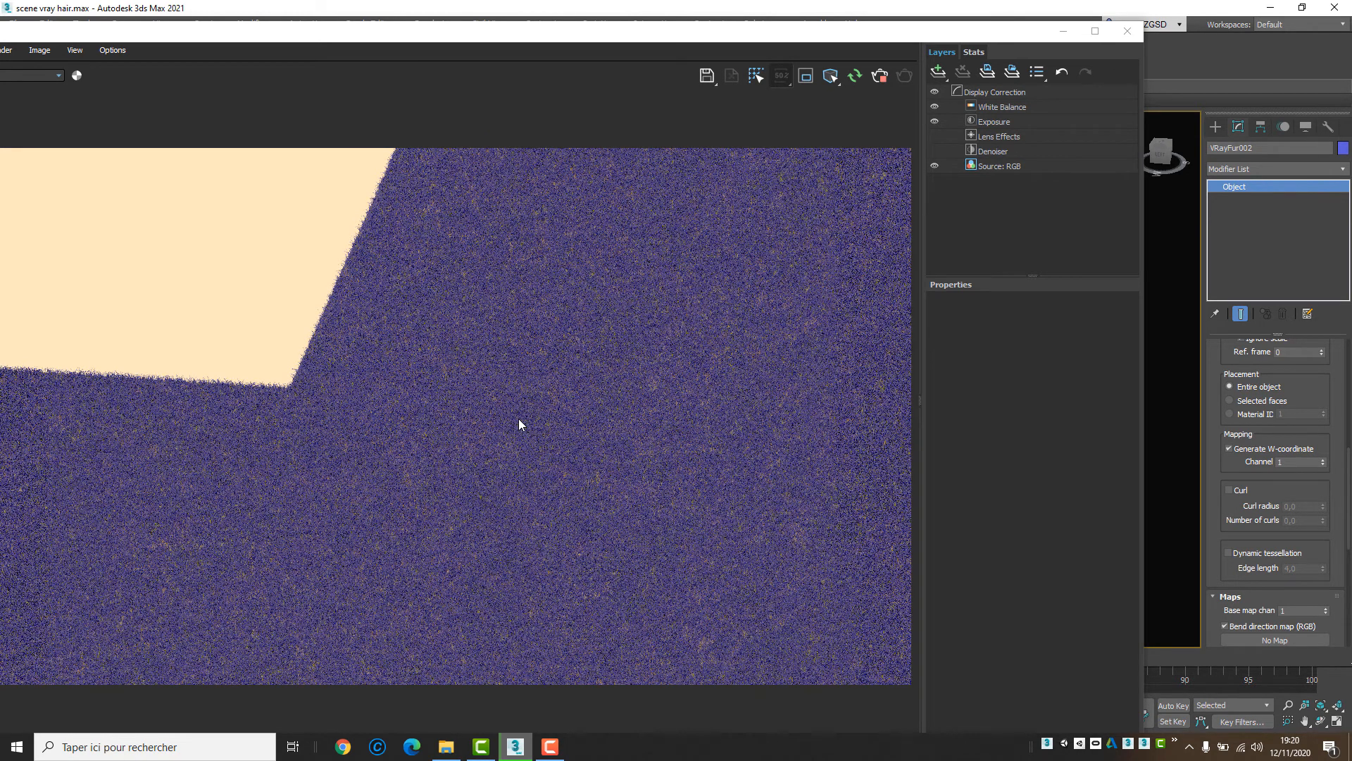
left_click(880, 79)
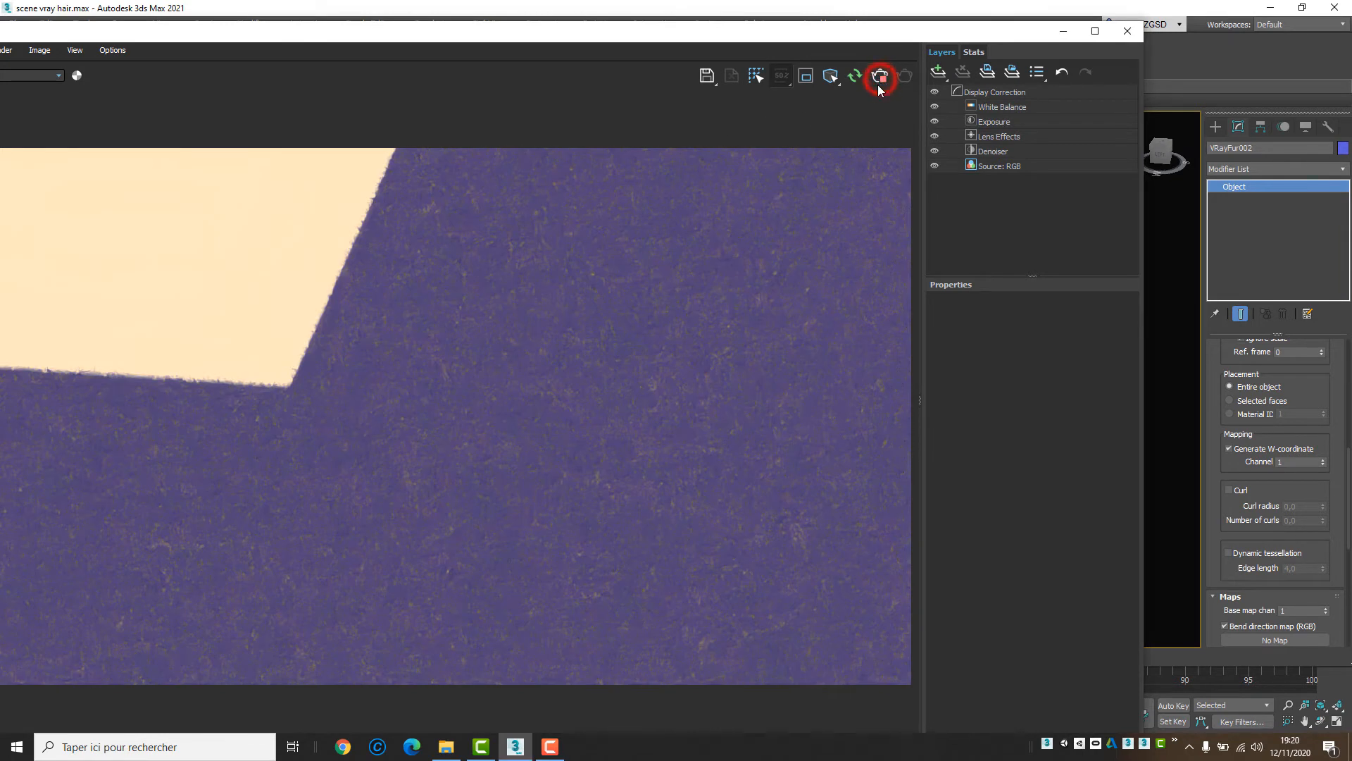
left_click(1126, 31)
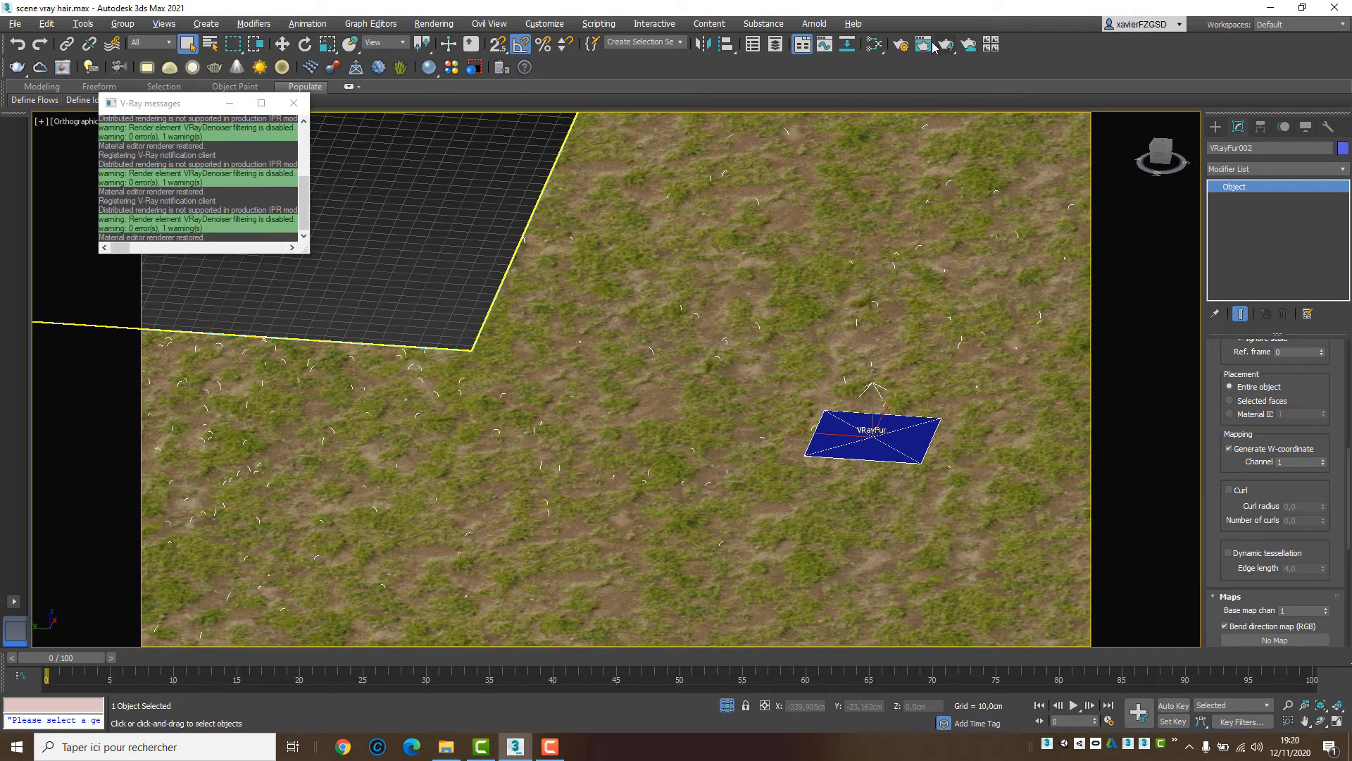
Step: Add a new VRayMtl beneath the terrain material in the herbe et sol view of the Slate Material Editor
left_click(875, 45)
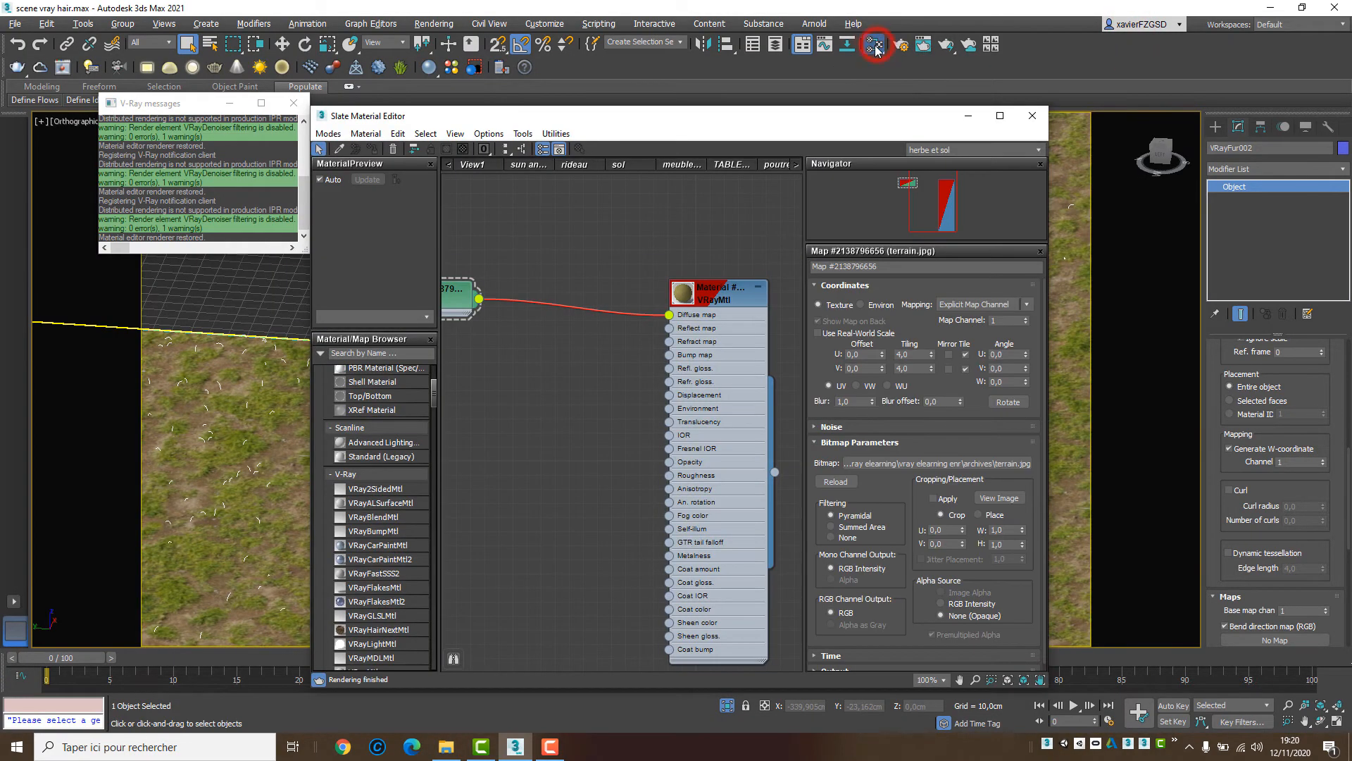
middle_click_drag(693, 588, 643, 364)
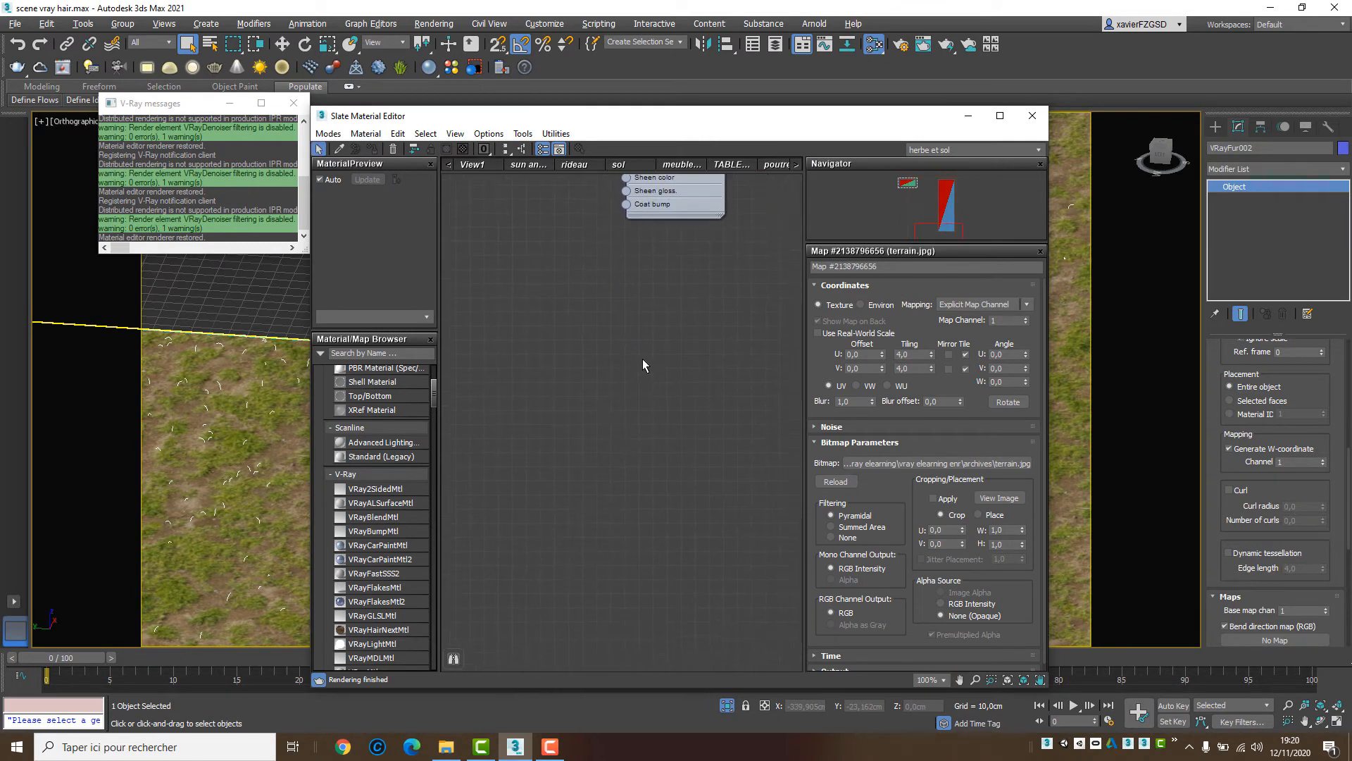
right_click(657, 326)
mouse_move(732, 333)
mouse_move(841, 366)
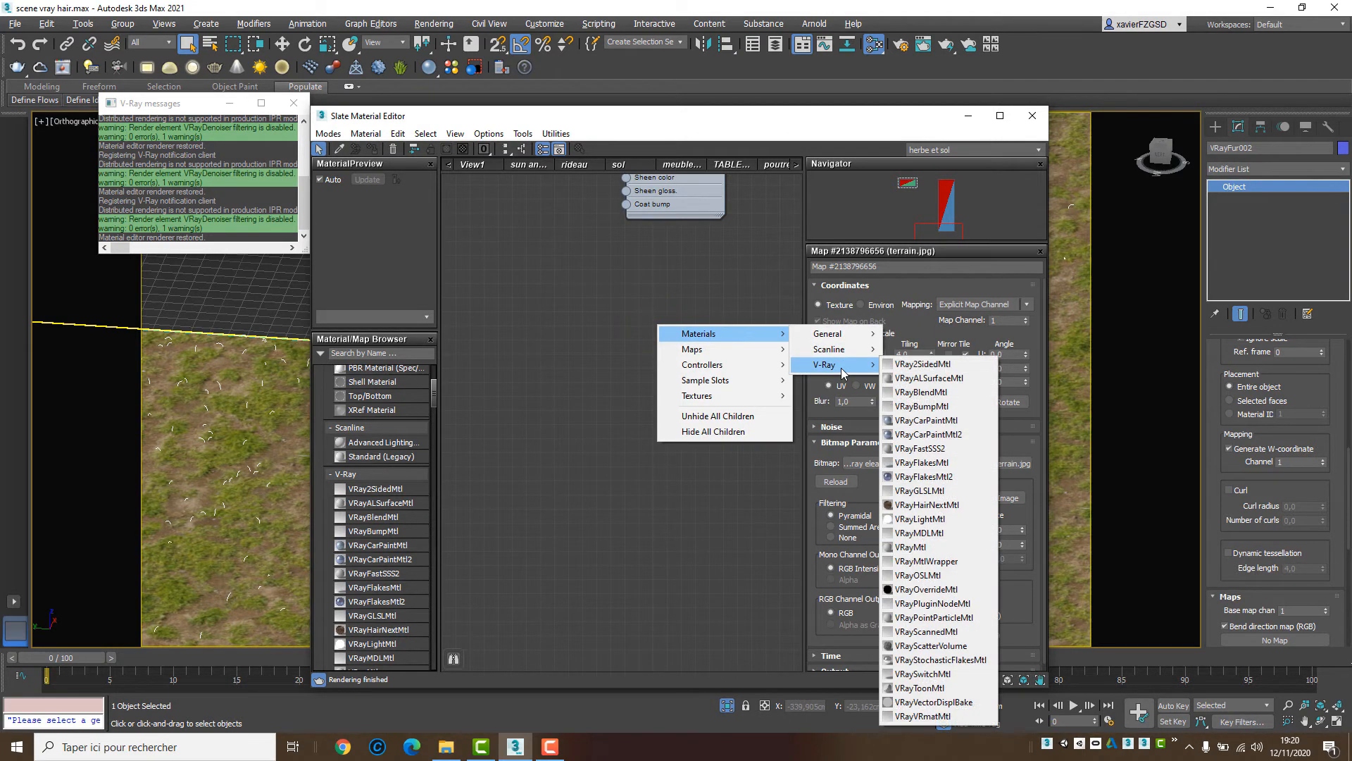
left_click(926, 548)
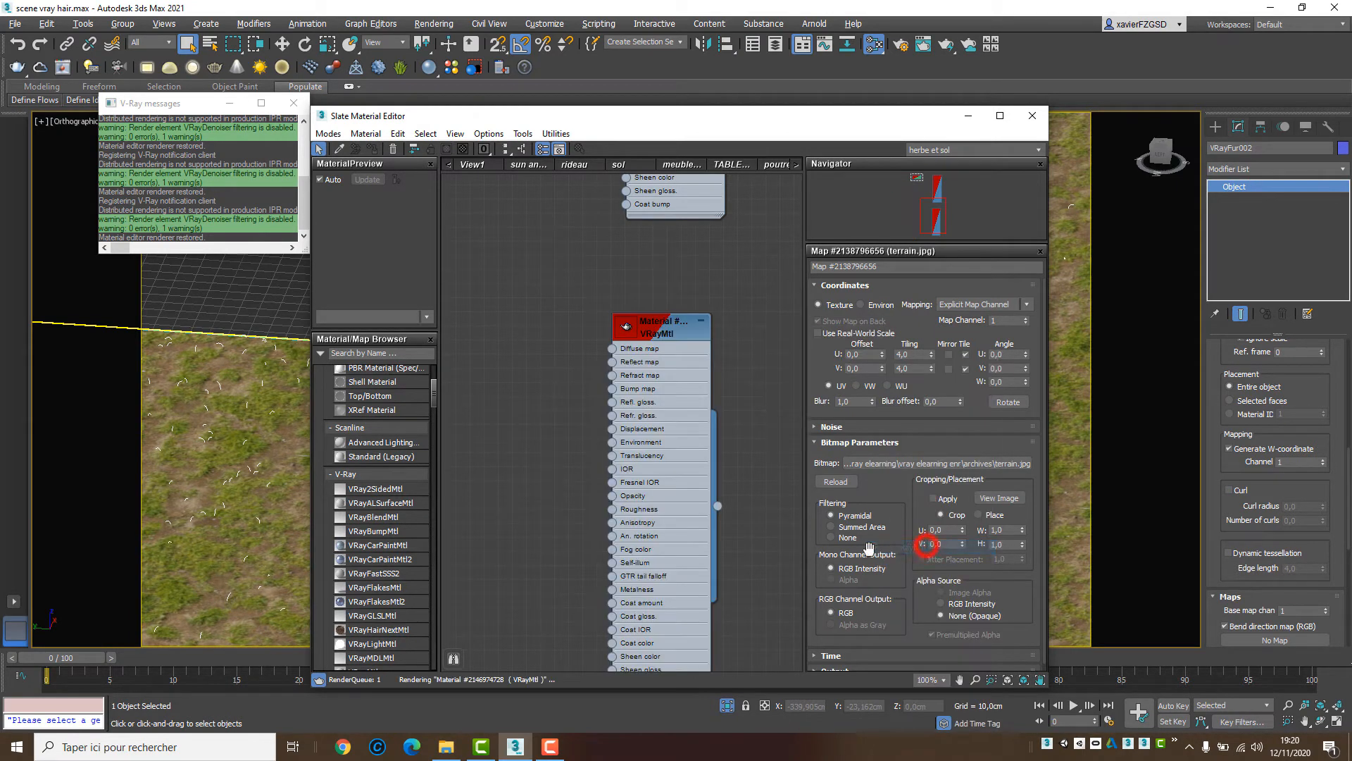
left_click_drag(659, 329, 674, 295)
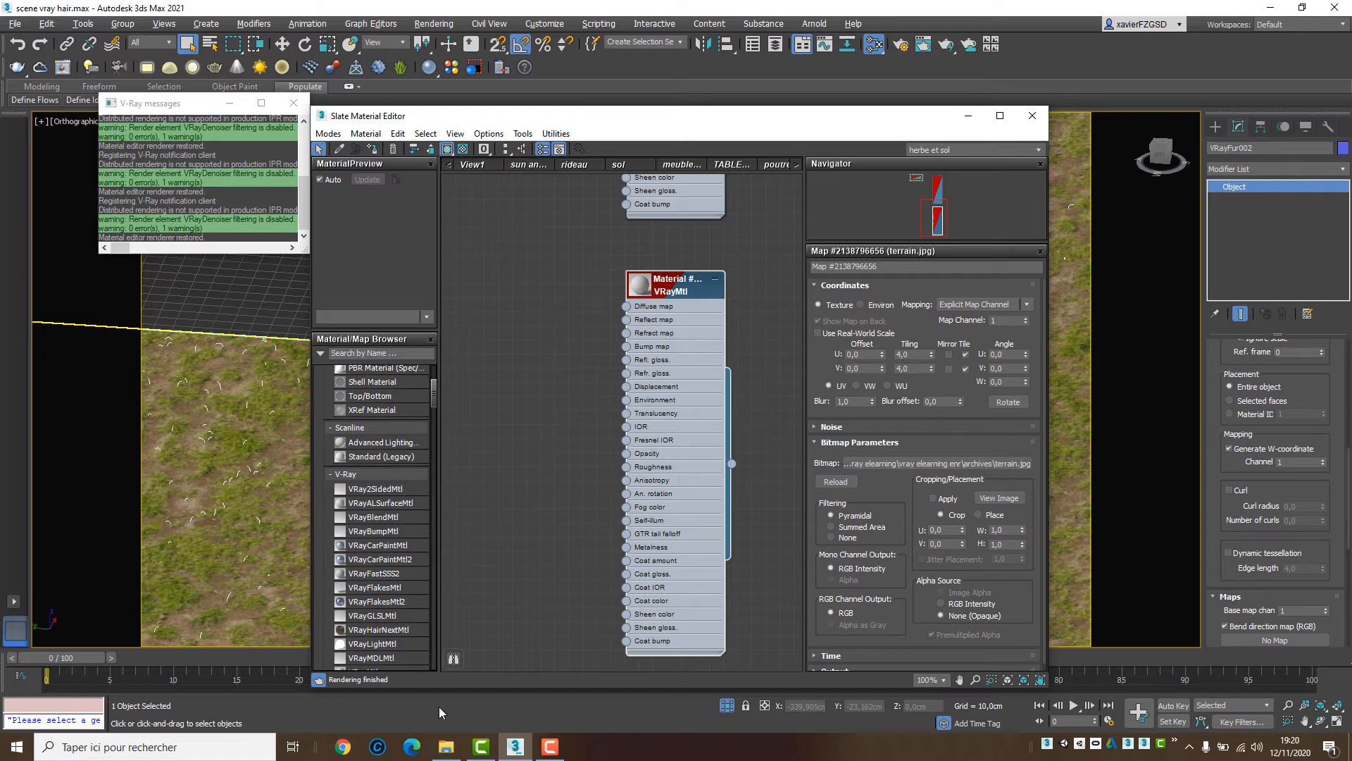
Step: Bring the grass_high_quality_refl image from the archives folder into the new material's reflect and bump maps
left_click(446, 747)
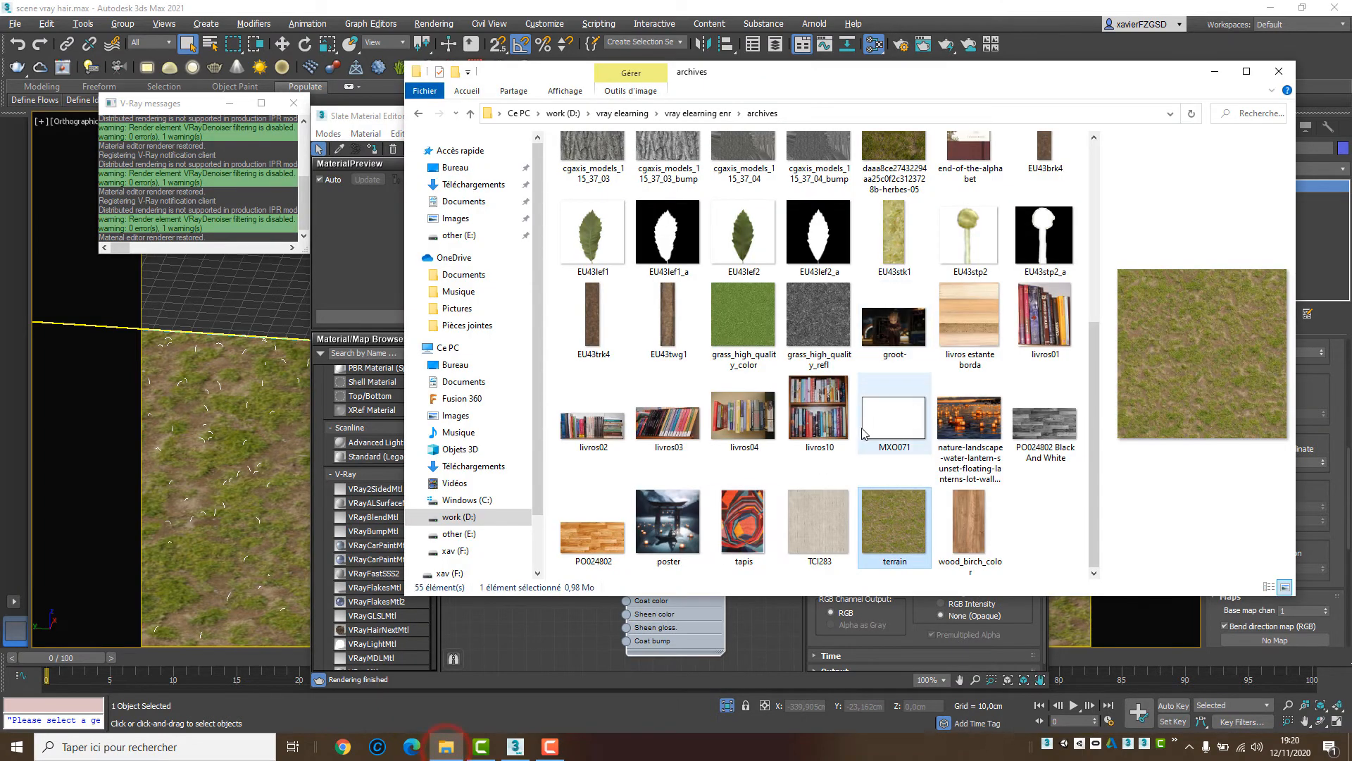
left_click(751, 328)
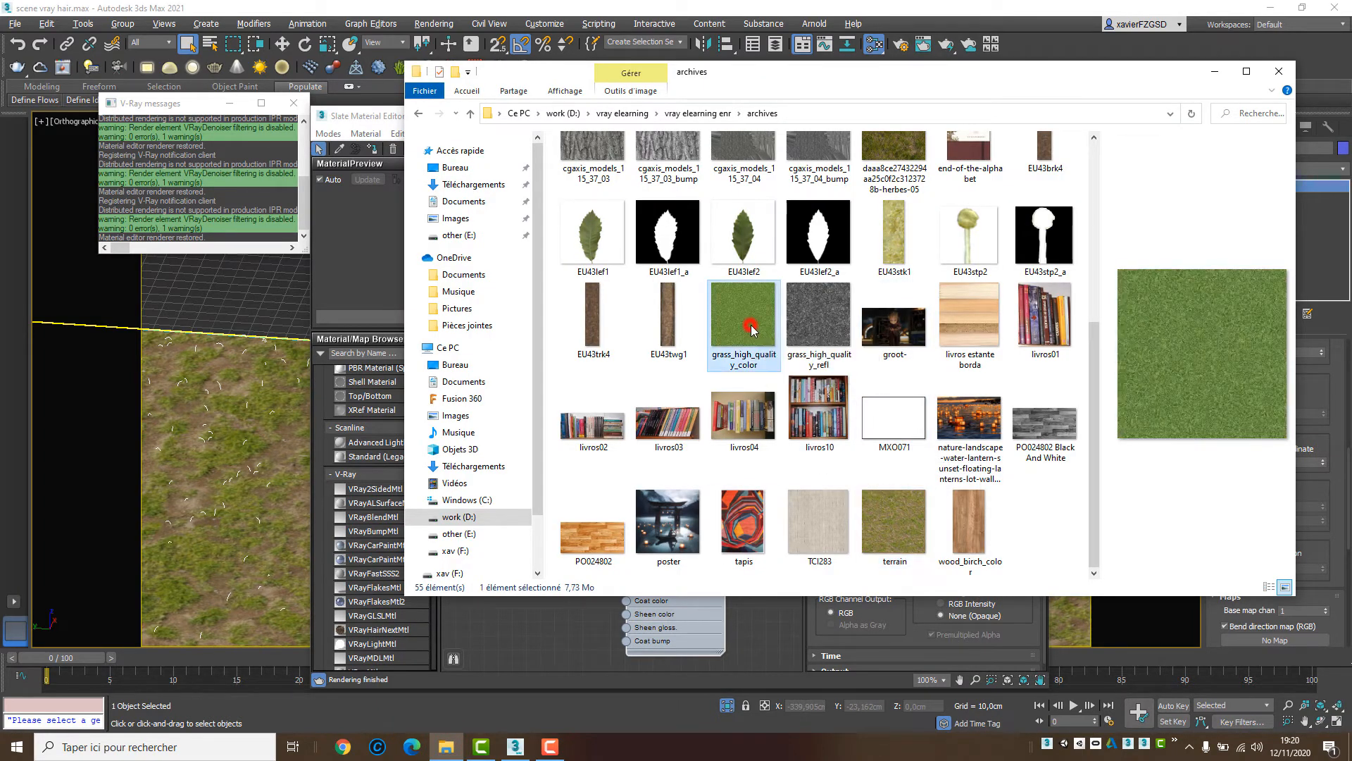
left_click(803, 323, "ctrl")
left_click_drag(816, 325, 626, 319)
left_click(549, 620)
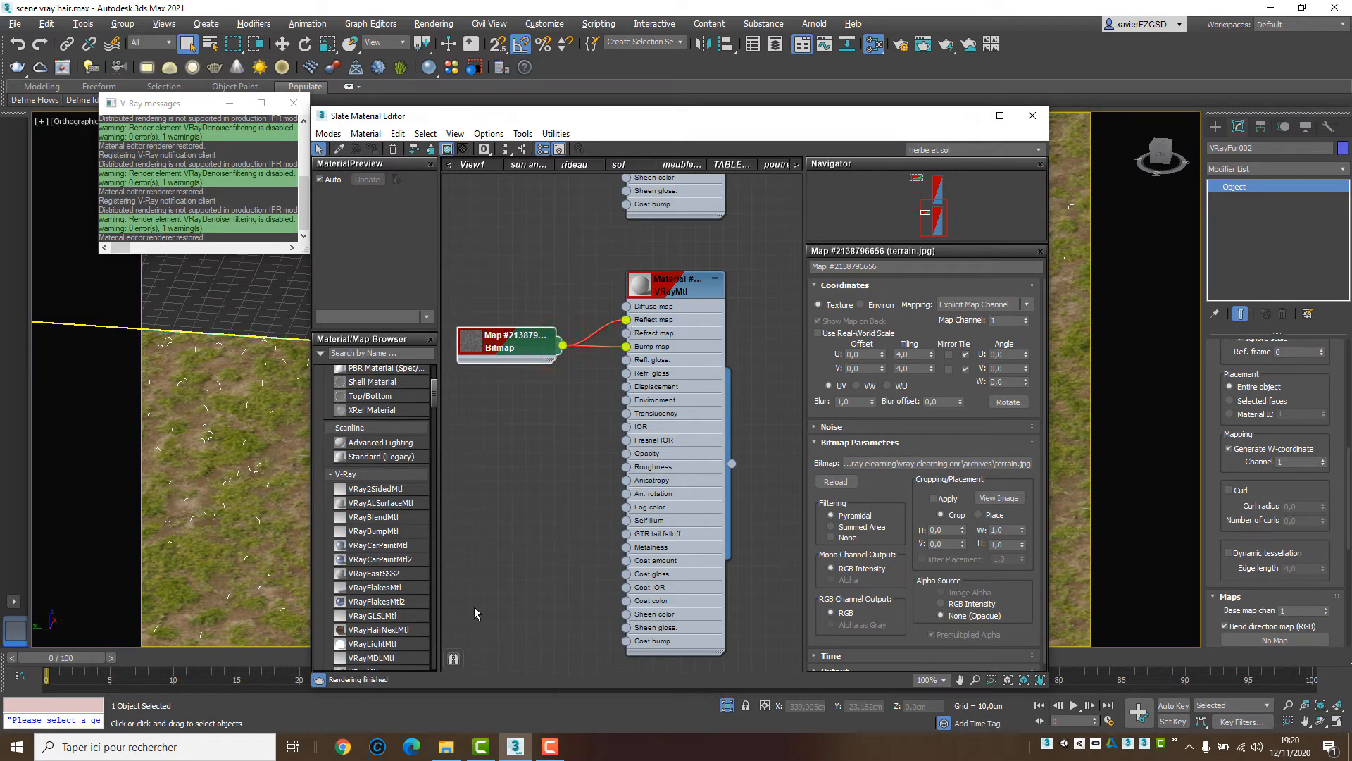
Step: Bring the grass_high_quality_color image from the archives folder into the new material's diffuse map
left_click(447, 747)
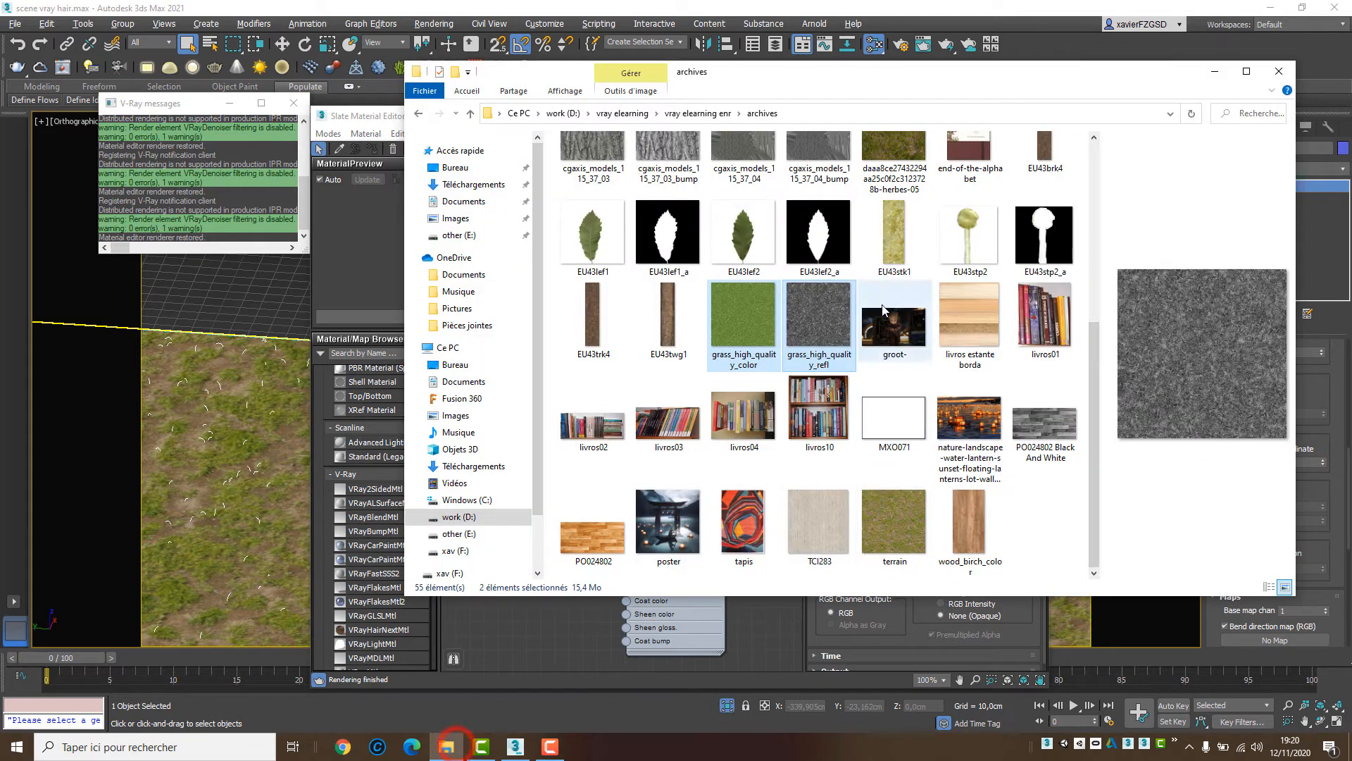
left_click(1066, 520)
left_click_drag(743, 317, 554, 301)
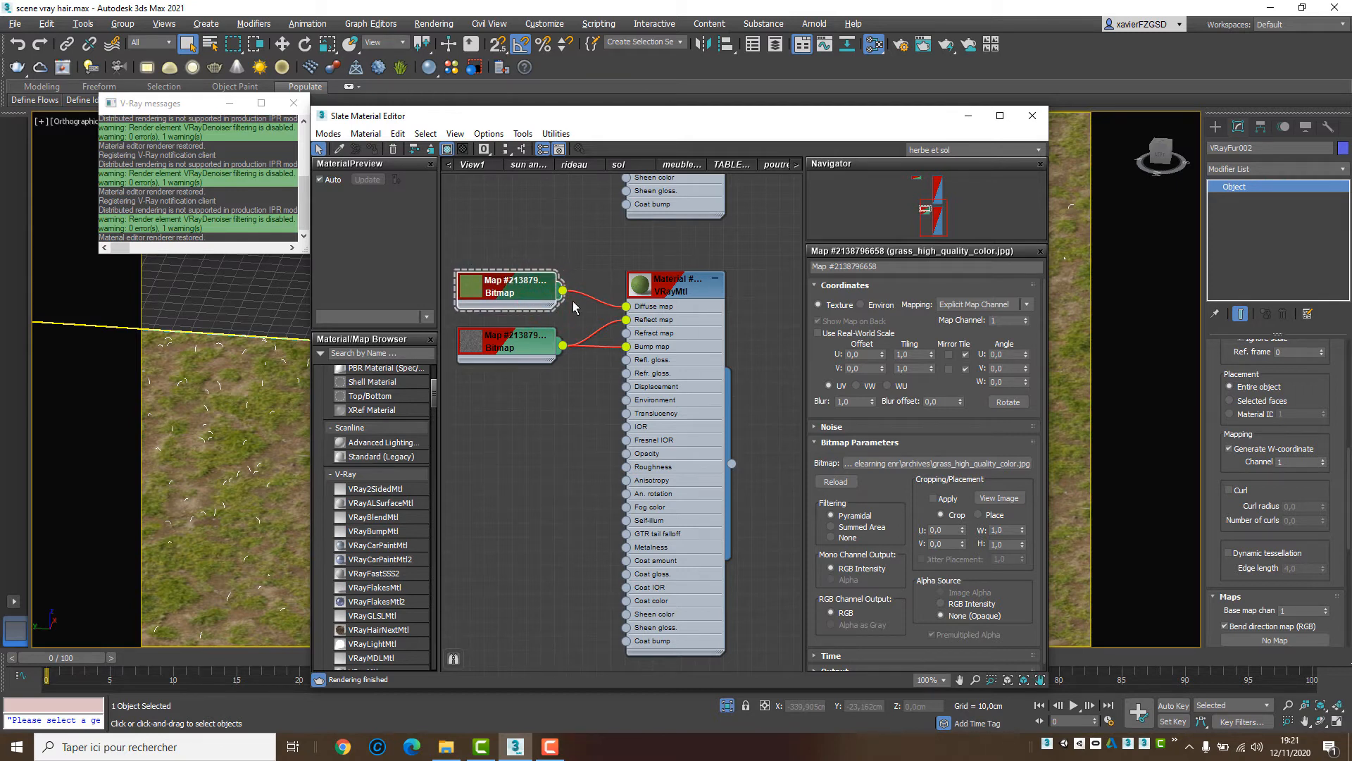
Step: Display the grass material's maps and also connect the grass_high_quality_refl bitmap to its reflection glossiness
double_click(670, 292)
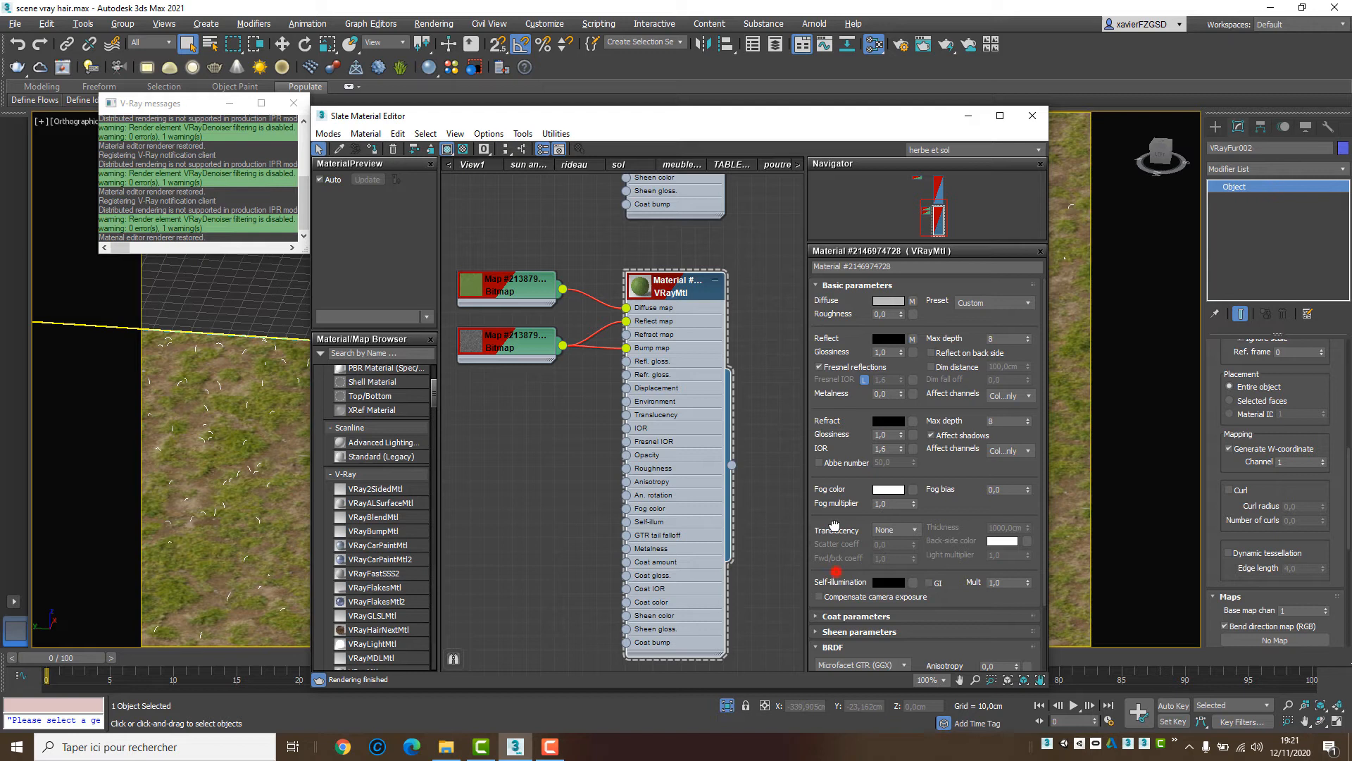
scroll(838, 574, "down", 3)
left_click(832, 665)
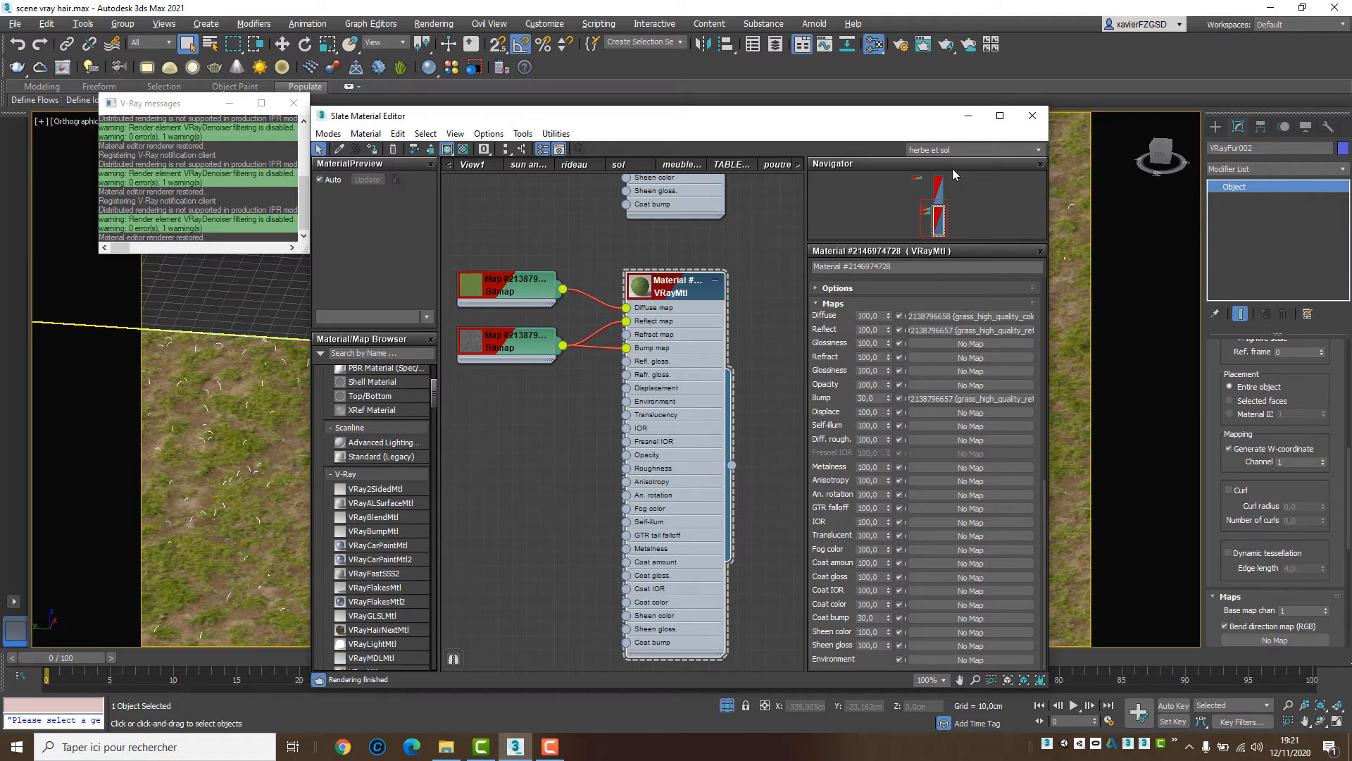
left_click_drag(560, 345, 533, 345)
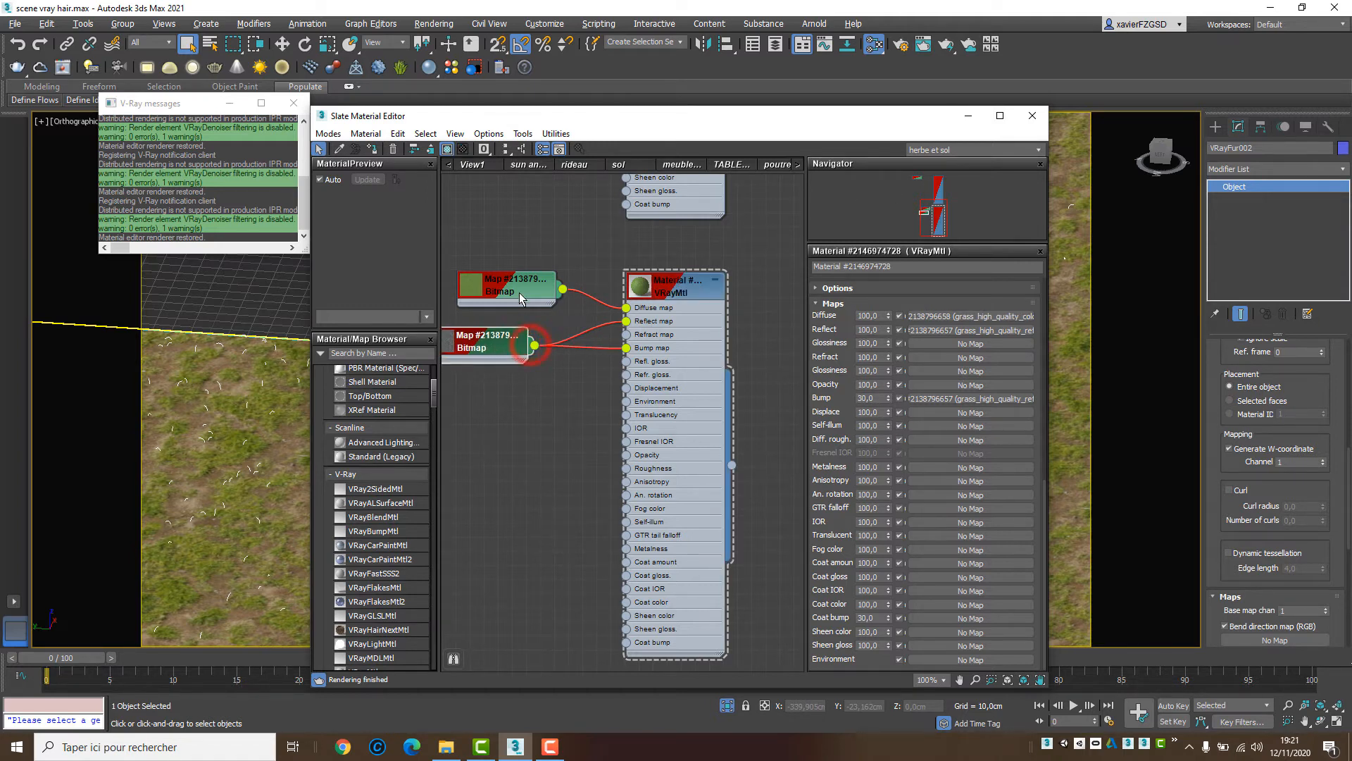
left_click_drag(537, 295, 496, 301)
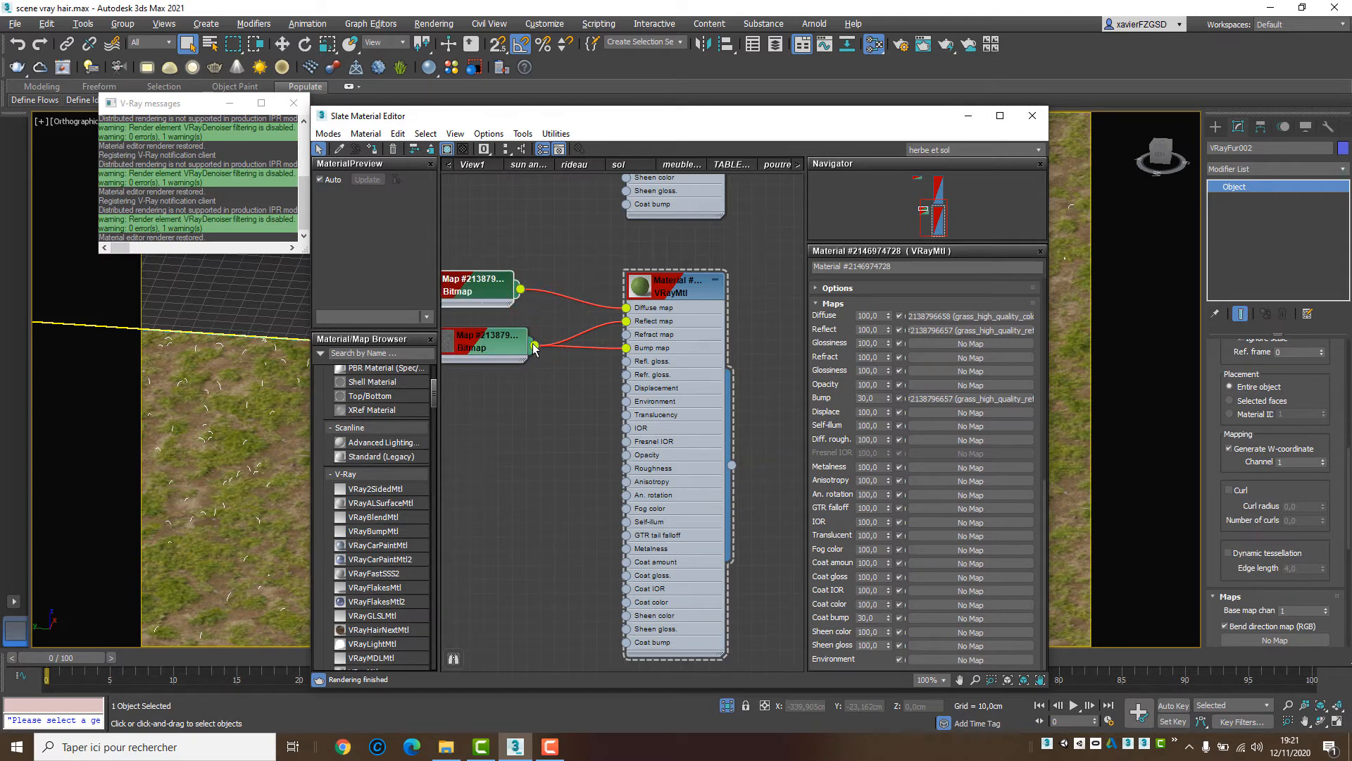
left_click_drag(535, 345, 628, 361)
left_click(544, 477)
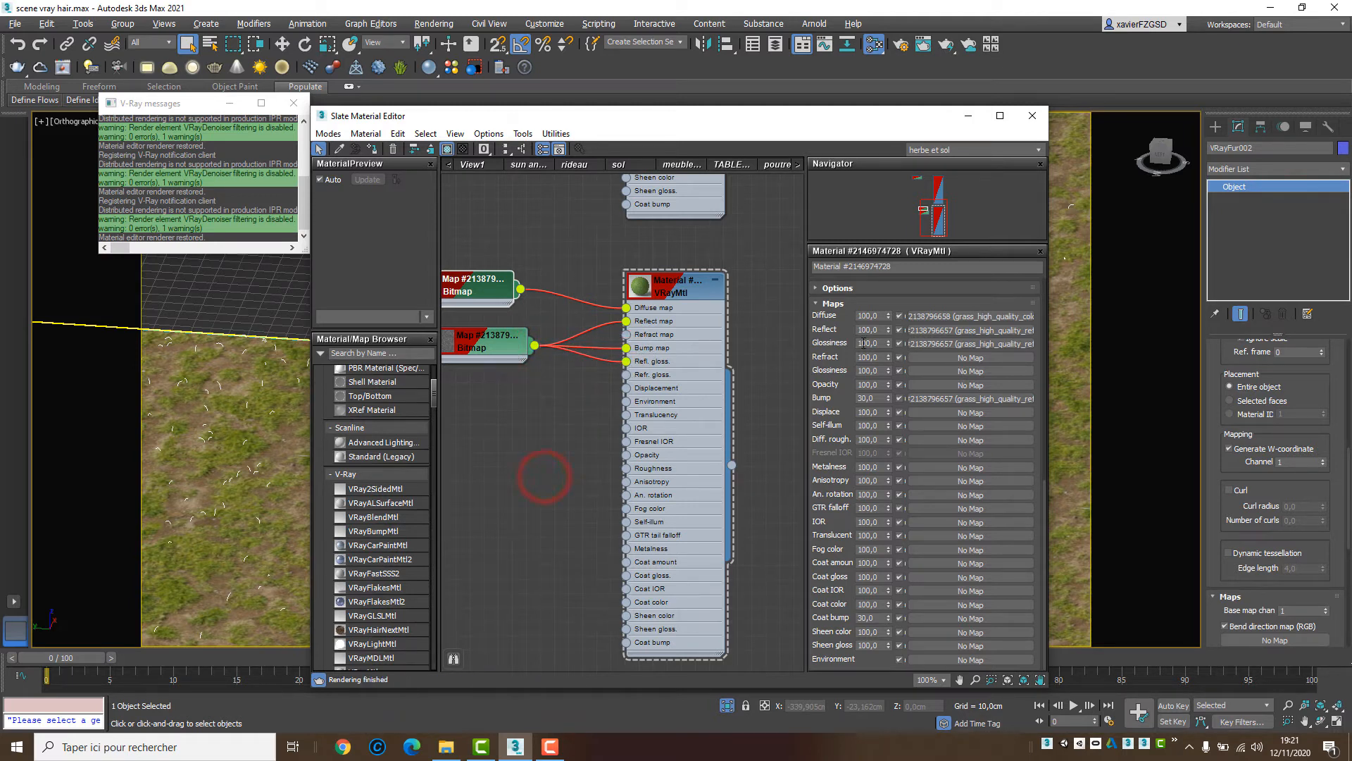
Step: Assign the grass material to the selected VRayFur object and minimize the material editor
left_click(702, 121)
left_click_drag(707, 126, 965, 149)
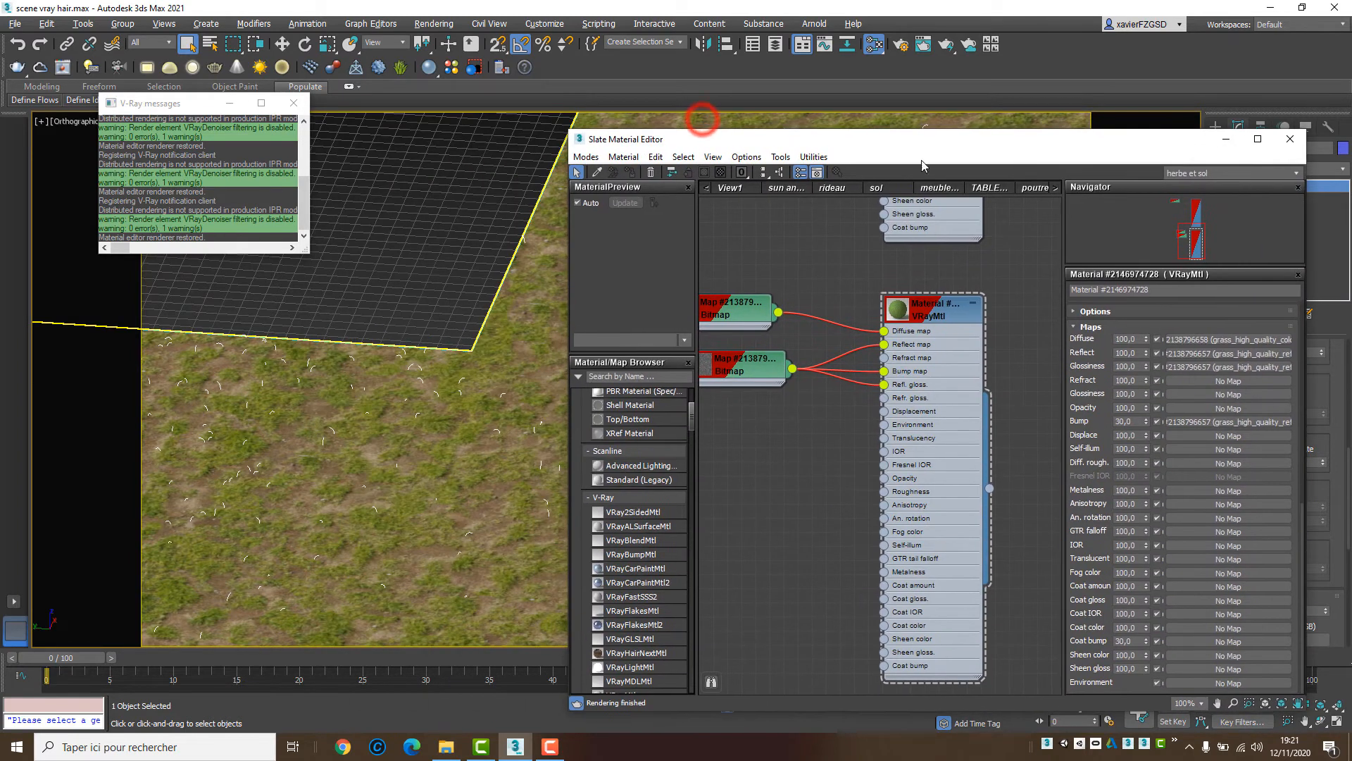
scroll(470, 264, "down", 5)
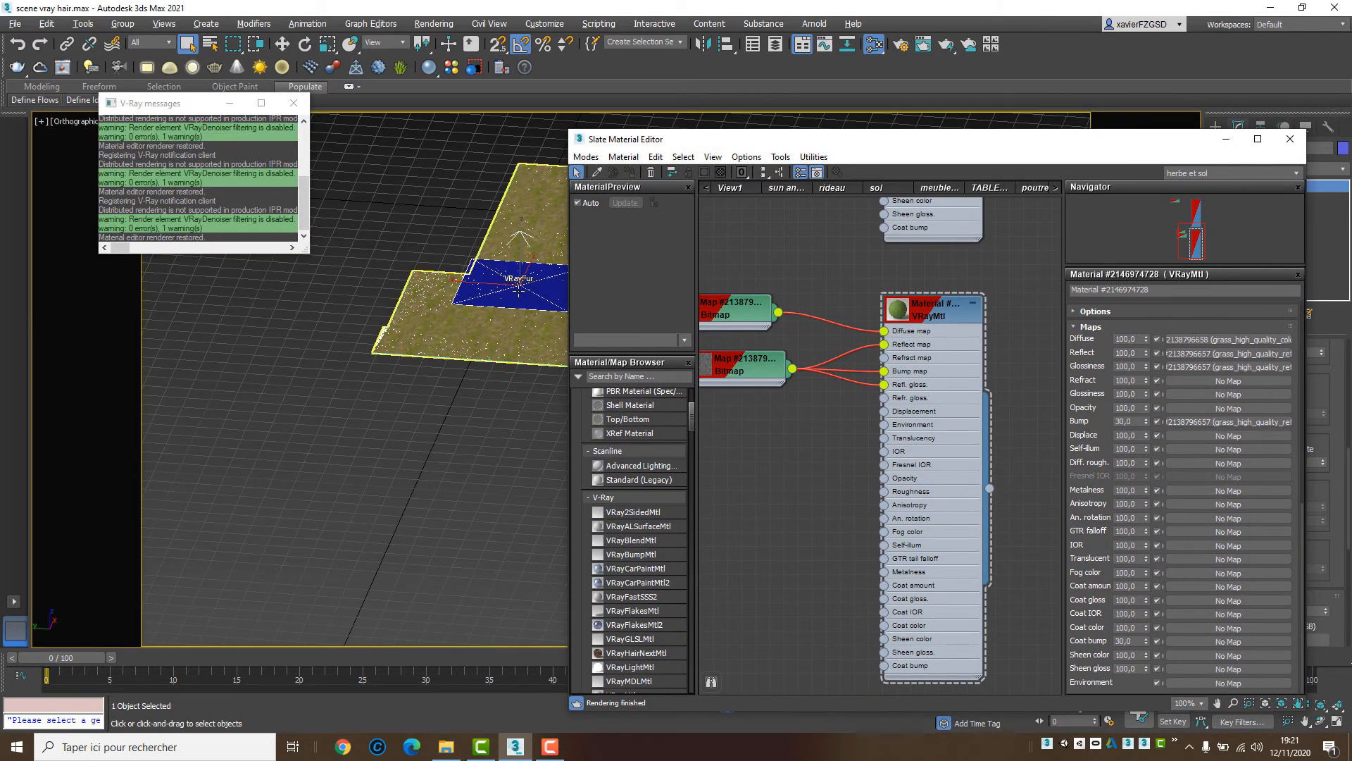
right_click(925, 318)
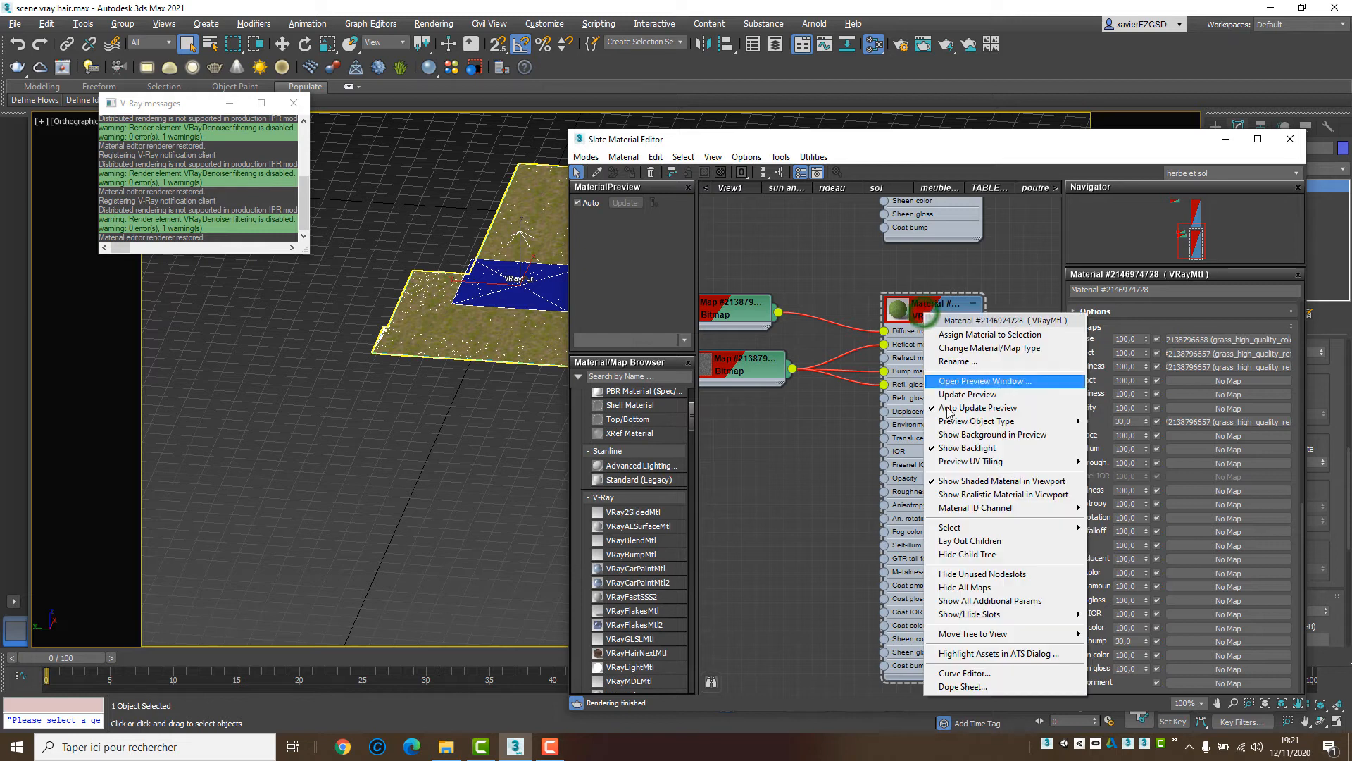
left_click(986, 336)
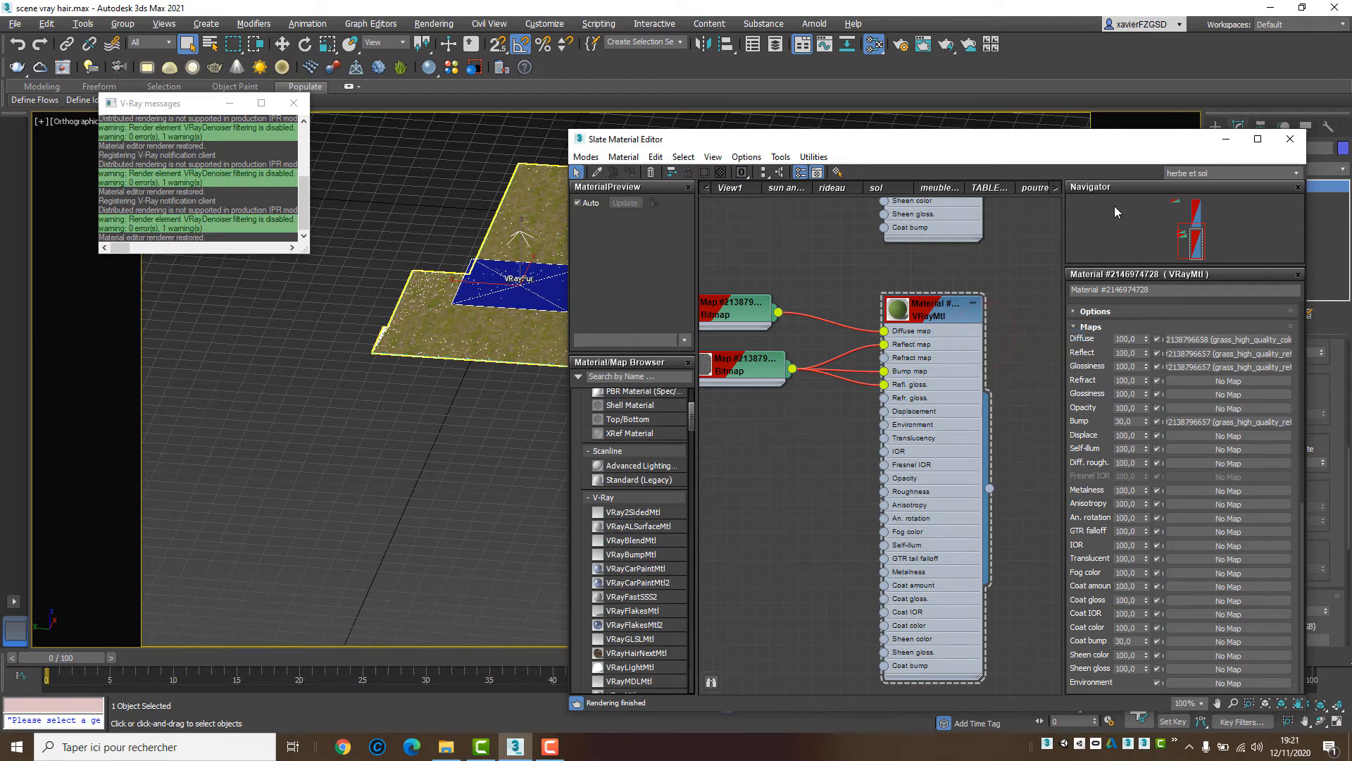
left_click(1226, 140)
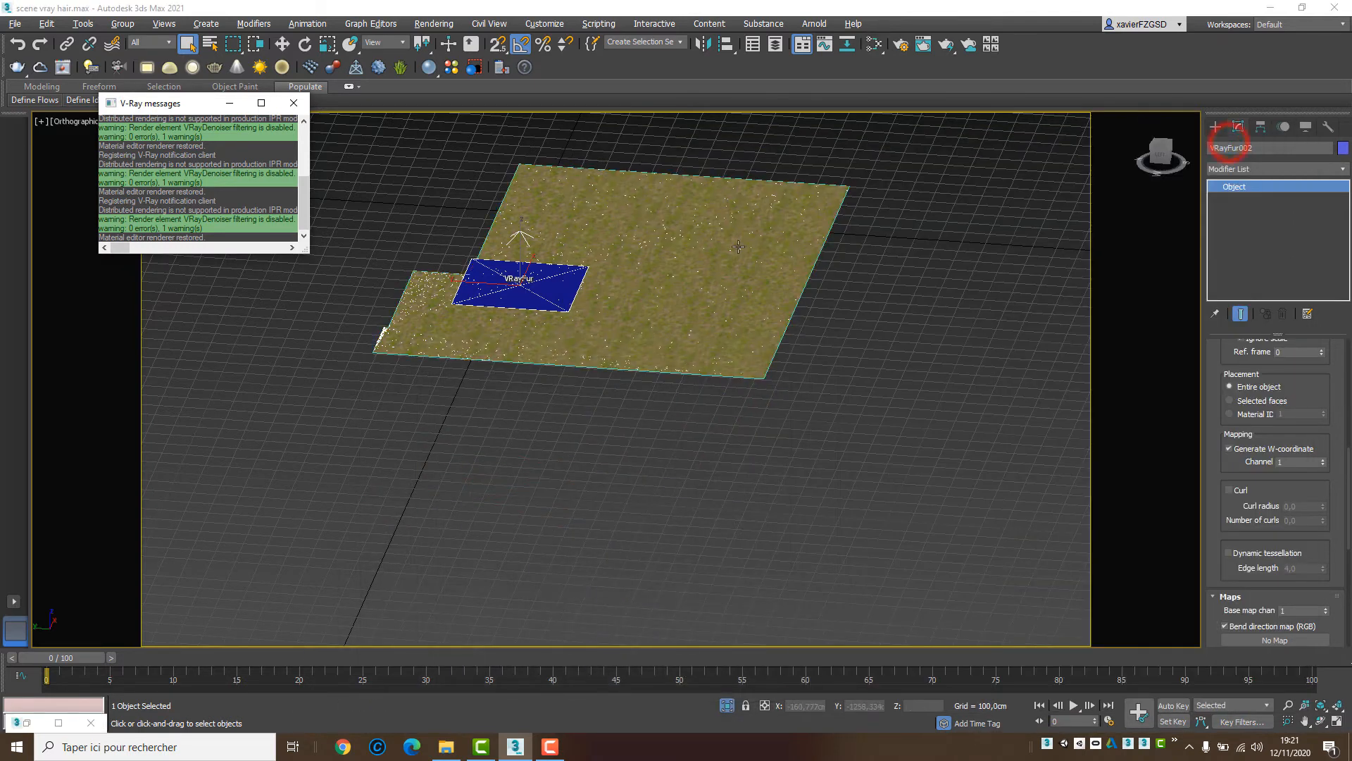
Step: Close the material editor and run the interactive render on a close view of the terrain's notched corner in a maximized frame buffer
scroll(493, 274, "up", 5)
middle_click_drag(493, 273, 531, 371)
scroll(457, 386, "up", 6)
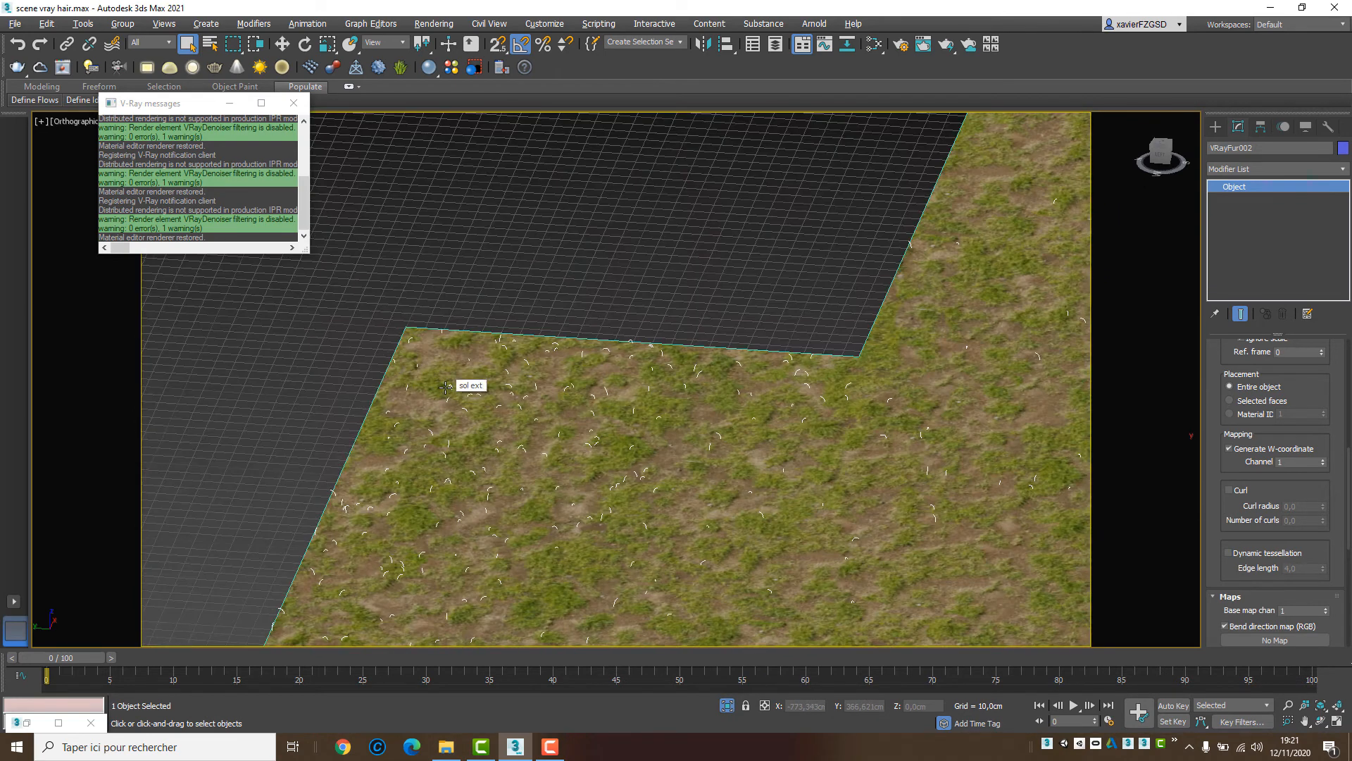
scroll(610, 360, "up", 2)
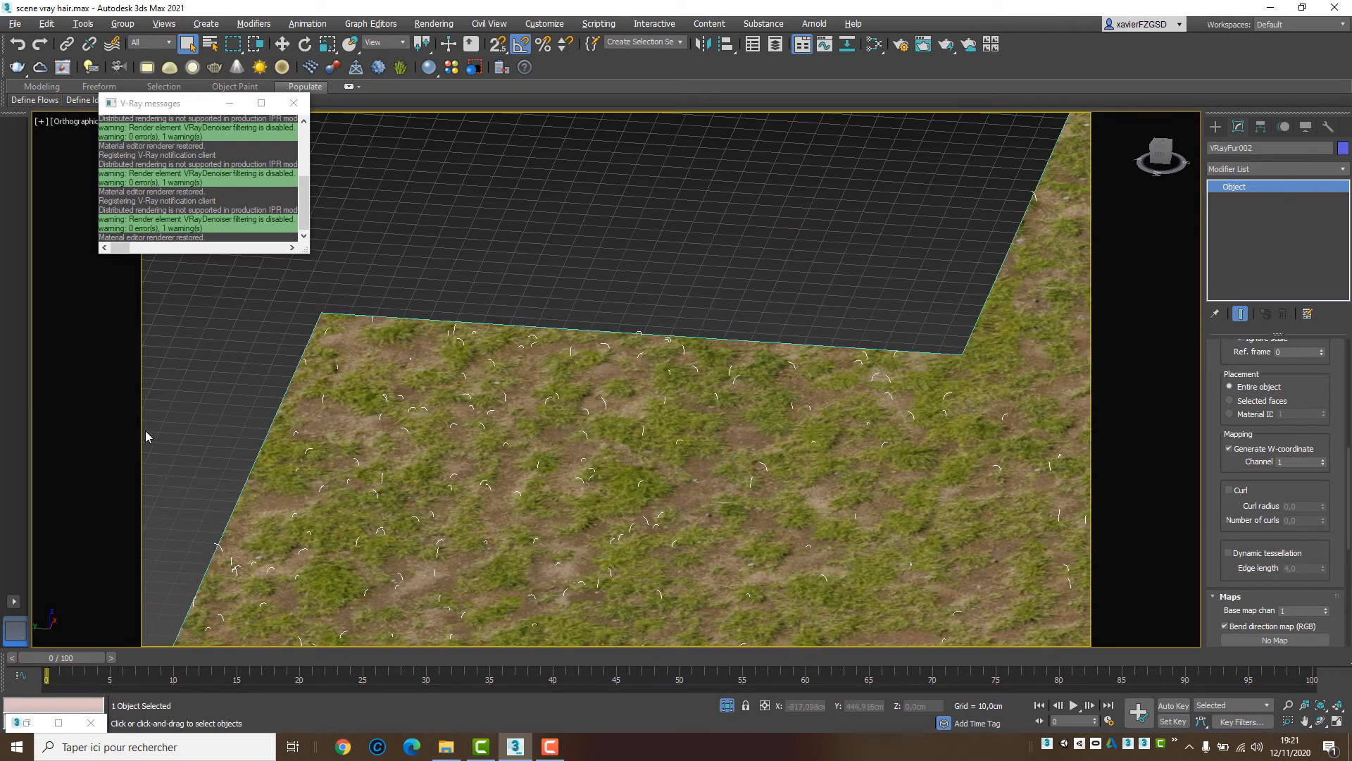
left_click(59, 724)
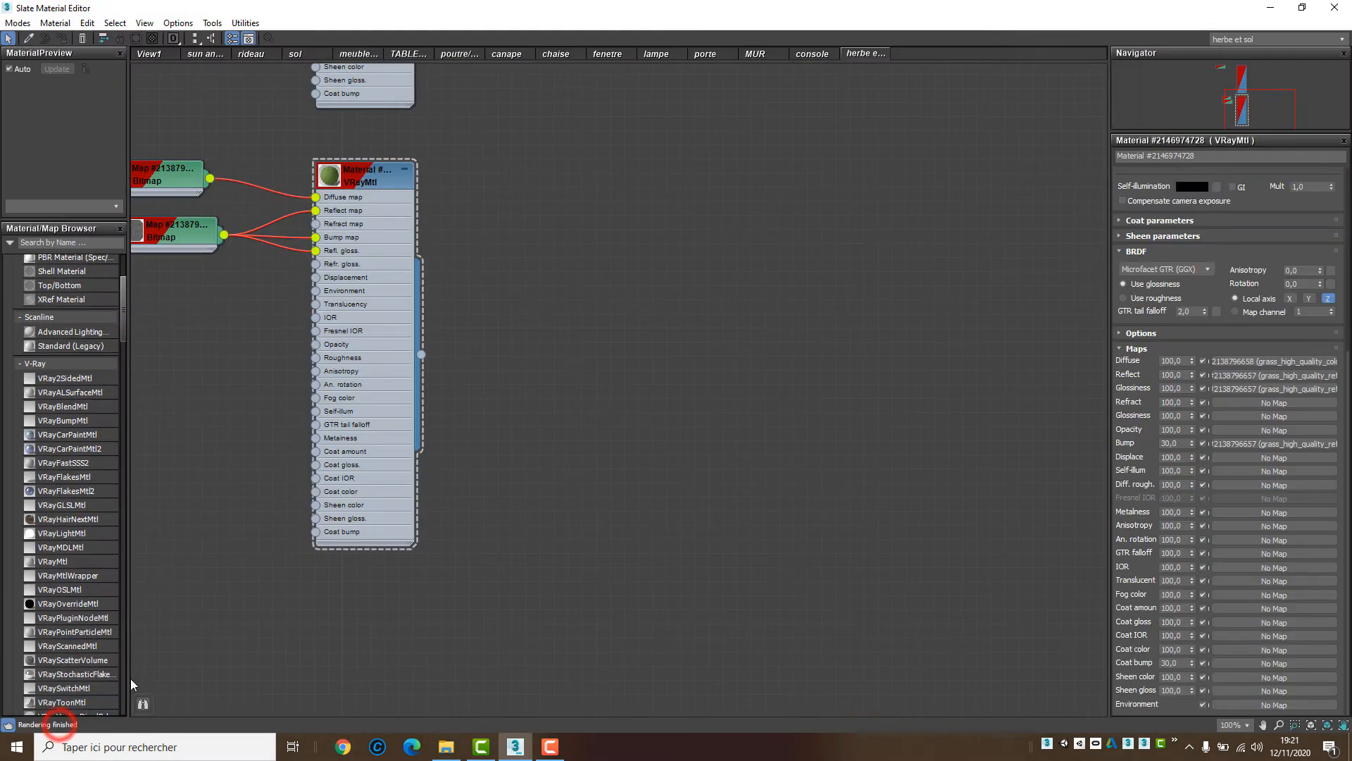
left_click(1338, 5)
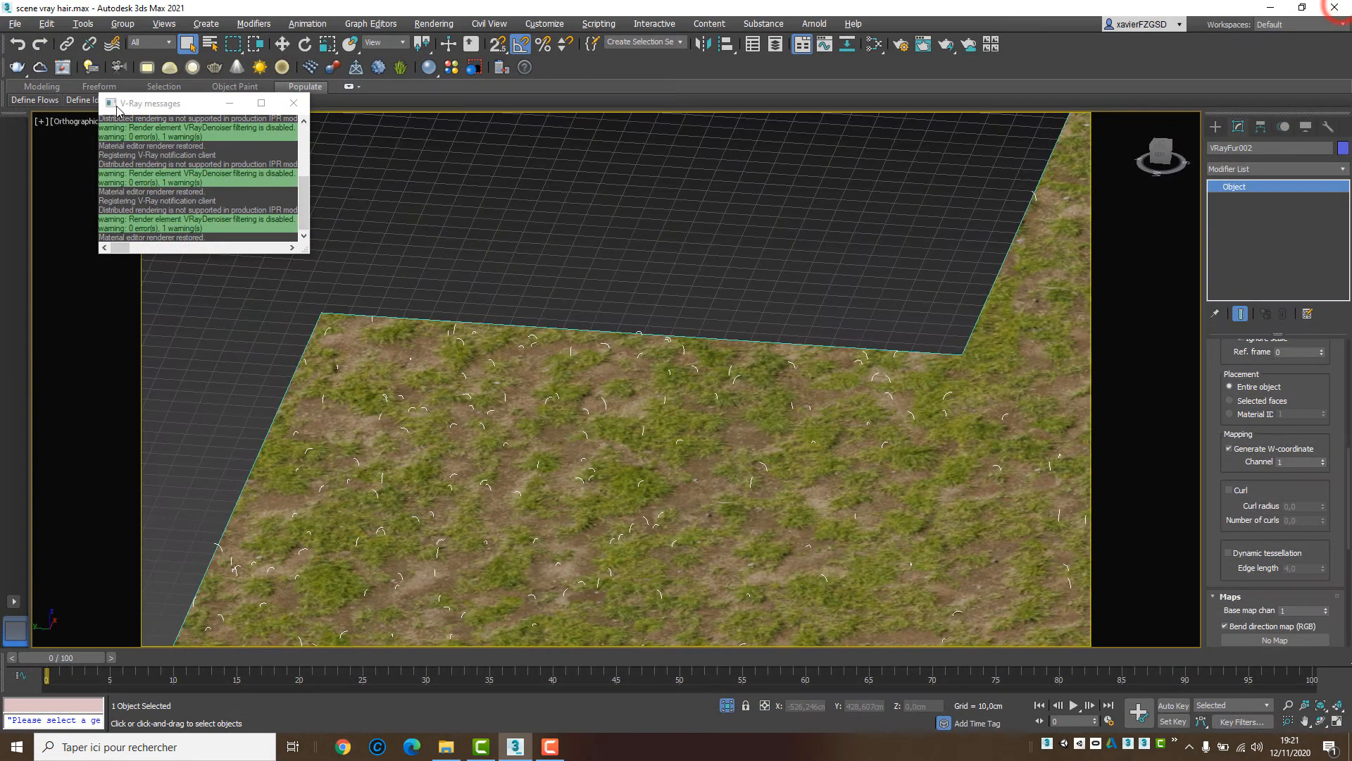
left_click(62, 69)
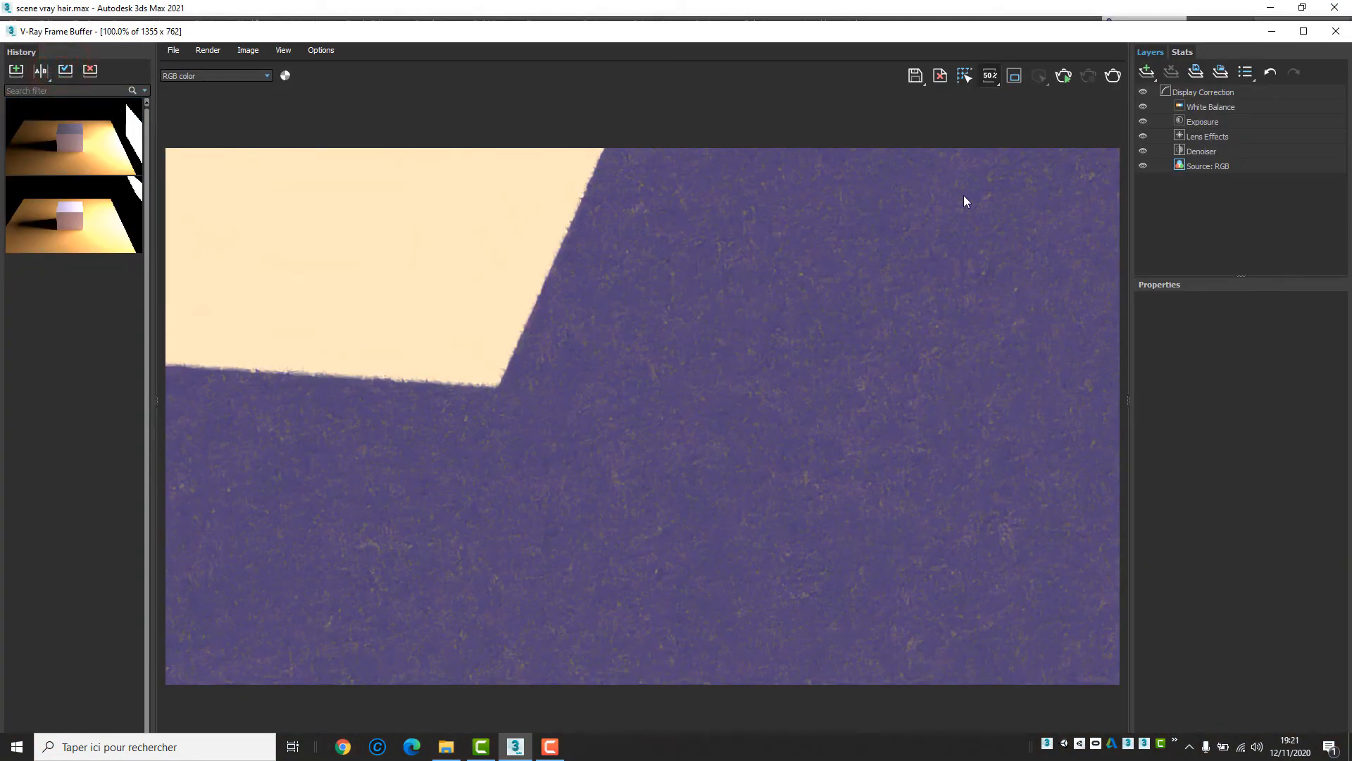
left_click(1064, 78)
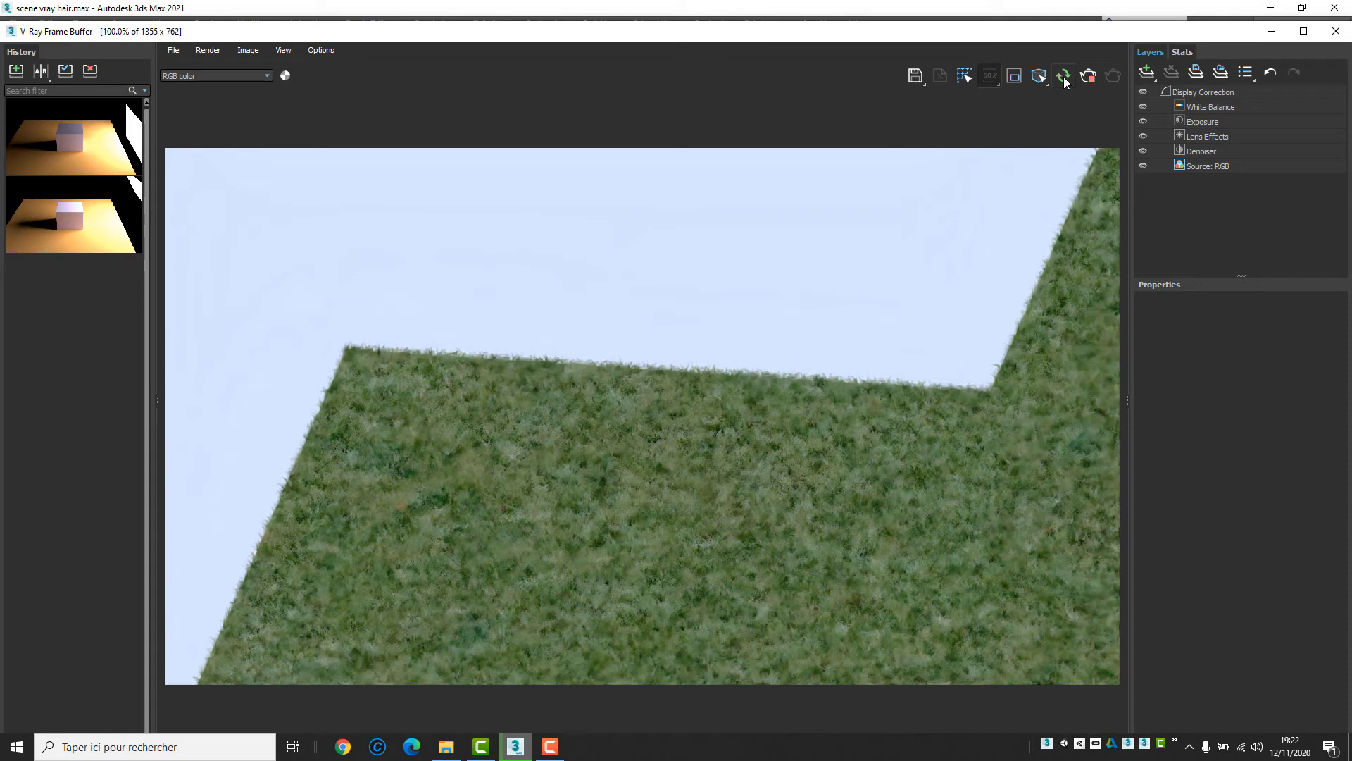
double_click(1023, 32)
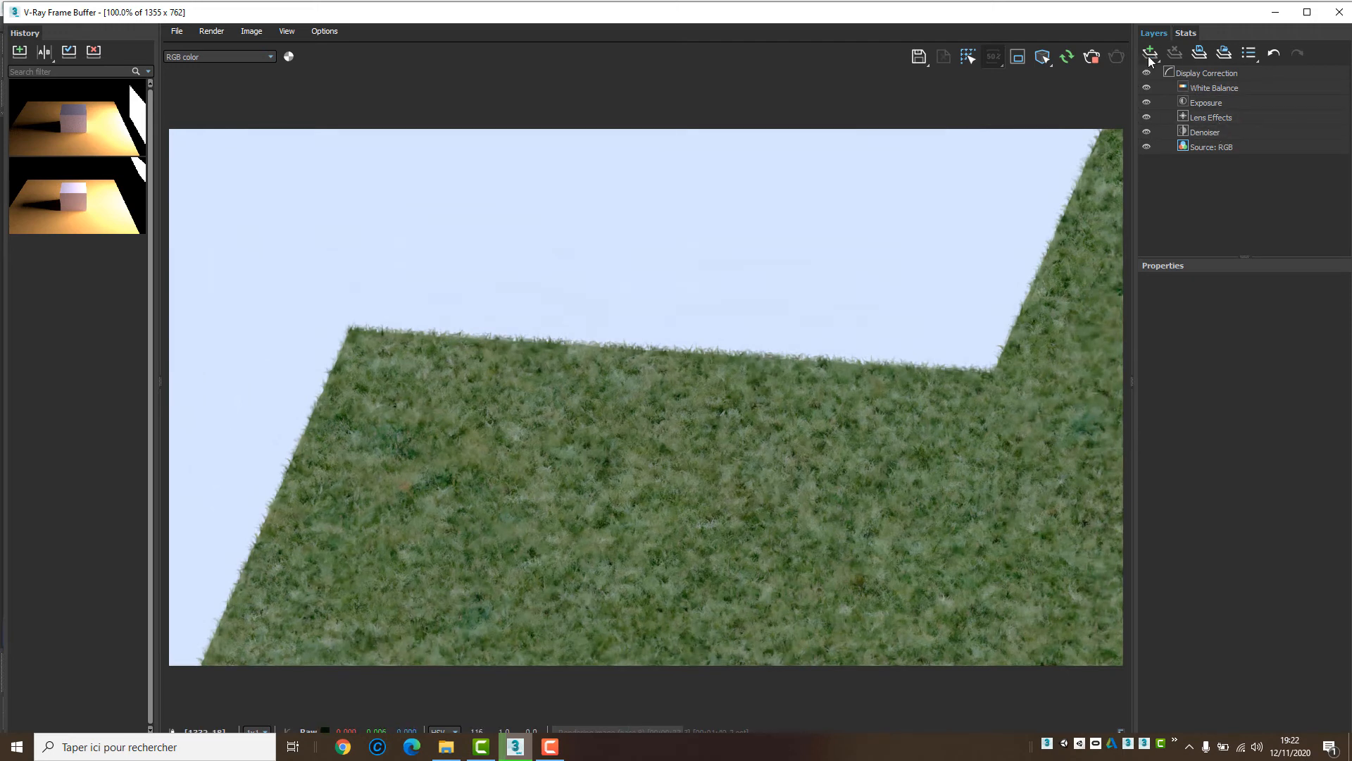
Step: Turn off the Denoiser layer on the grass render and close the frame buffer
left_click(1148, 132)
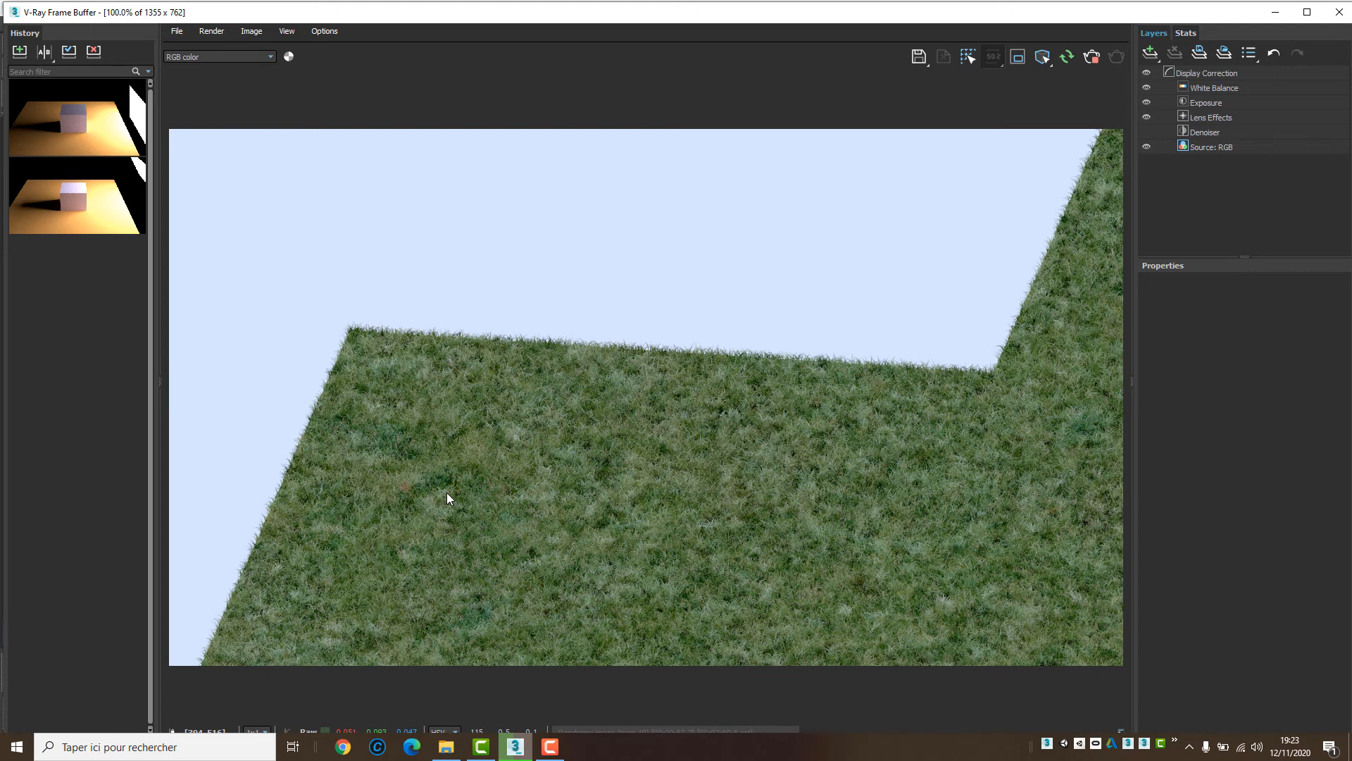
left_click(1340, 12)
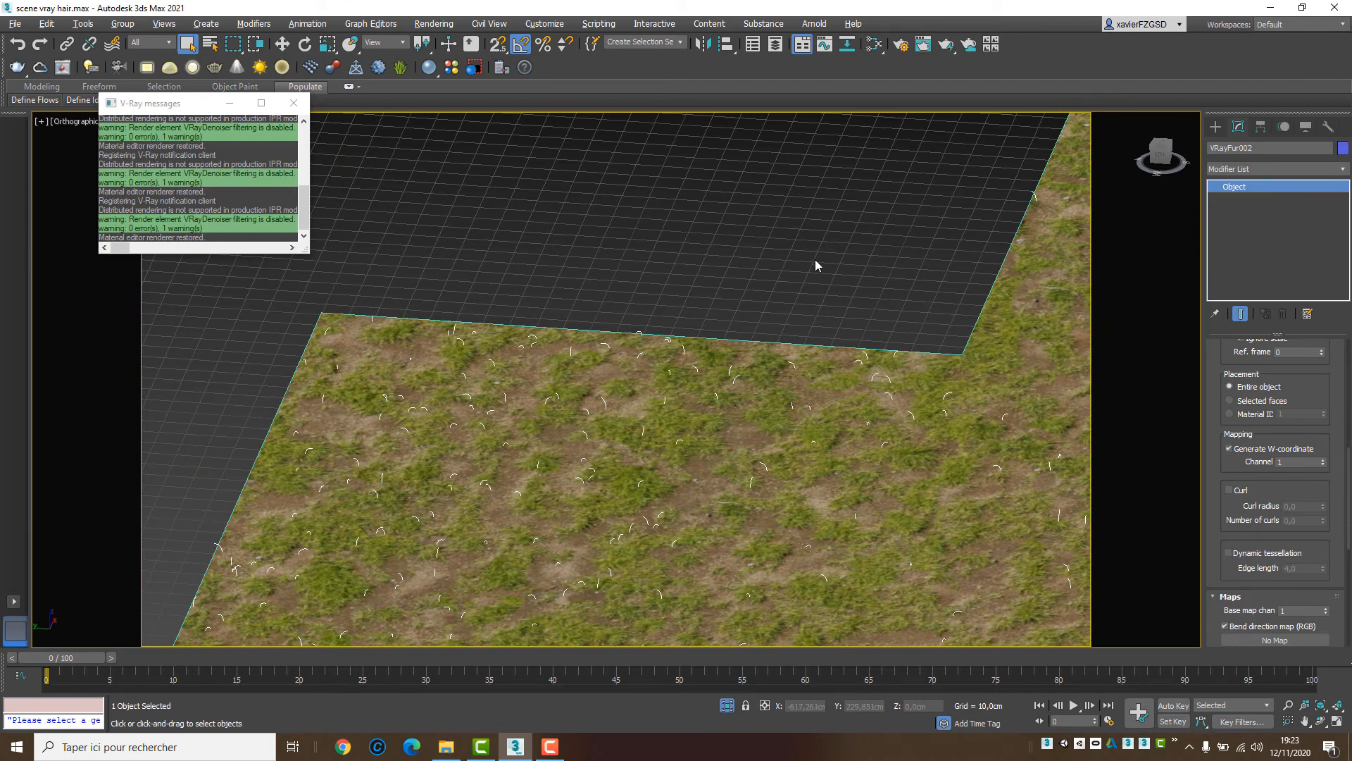
Step: Take the terrain out of isolation and switch the viewport to the "camera coin salon" camera
scroll(813, 266, "down", 6)
middle_click_drag(802, 281, 567, 490)
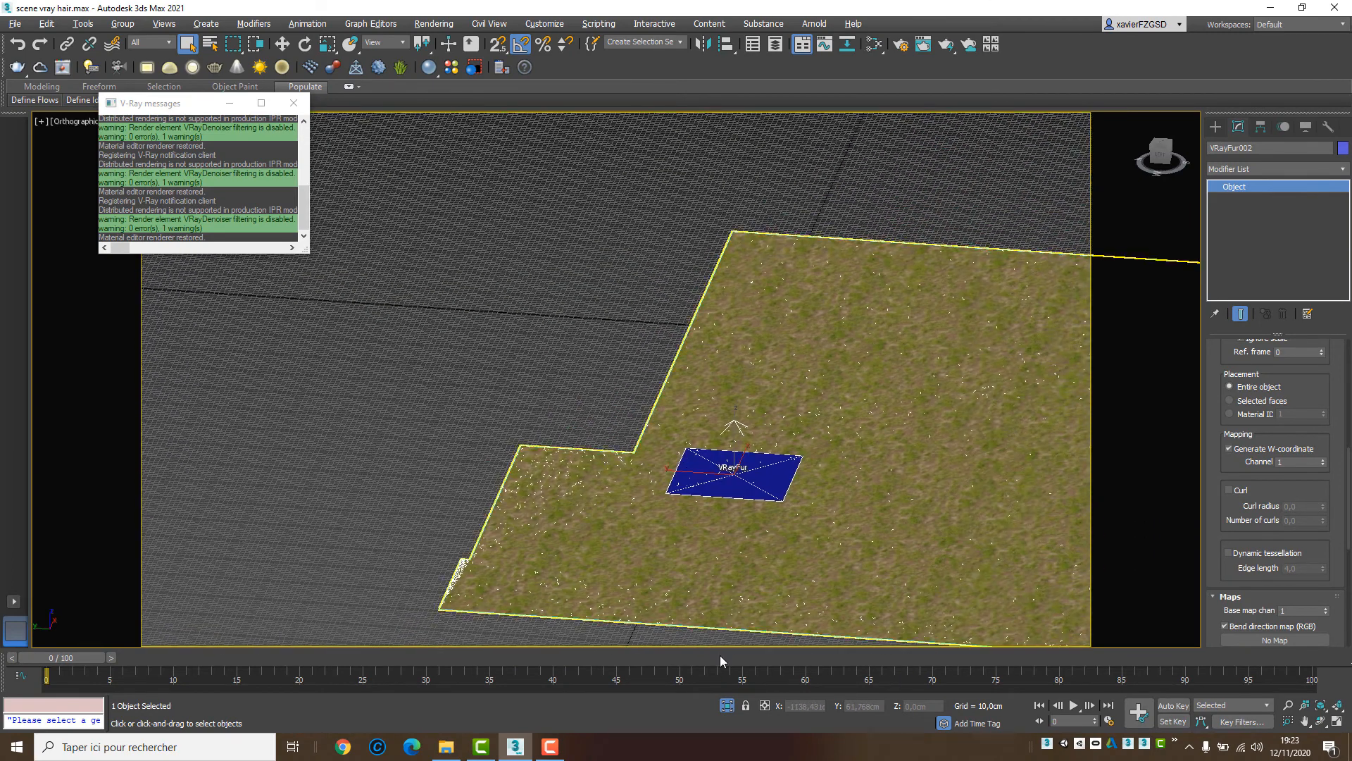
left_click(728, 707)
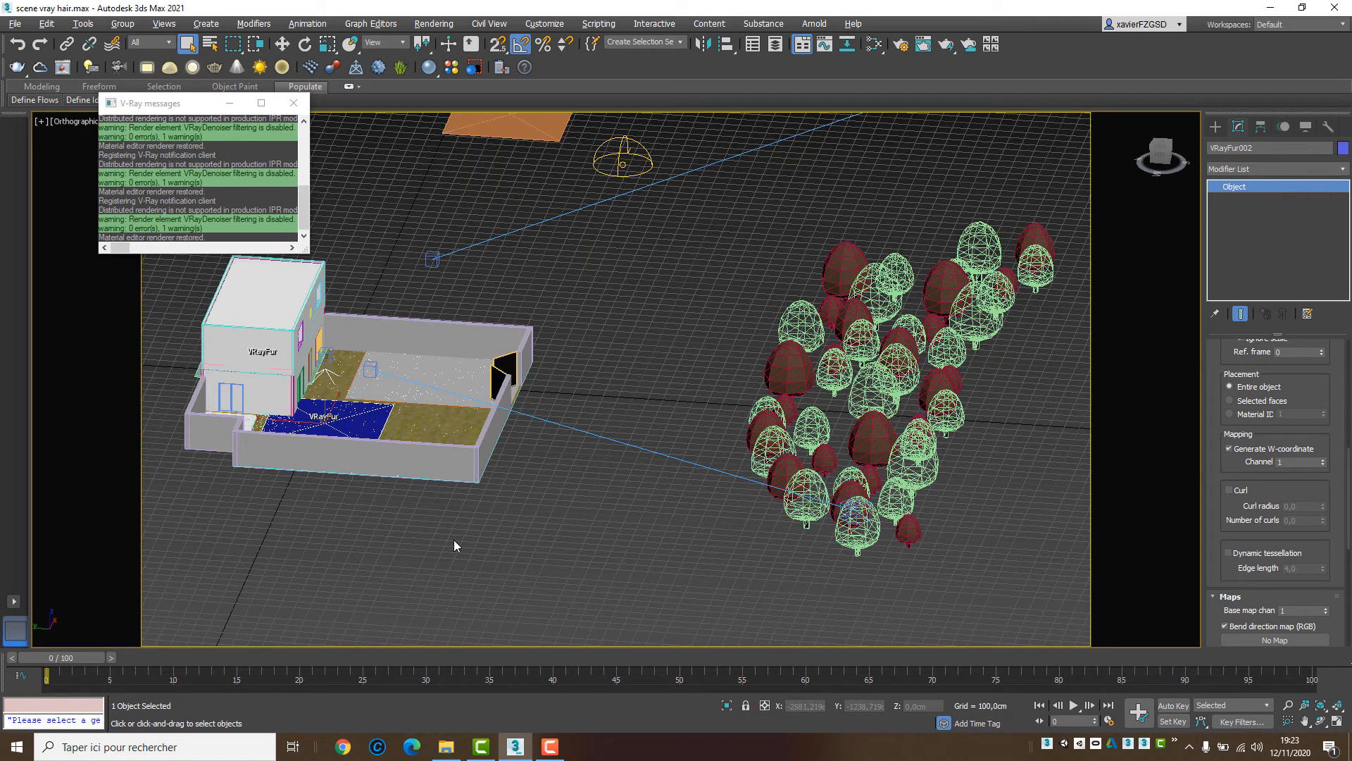
key("c")
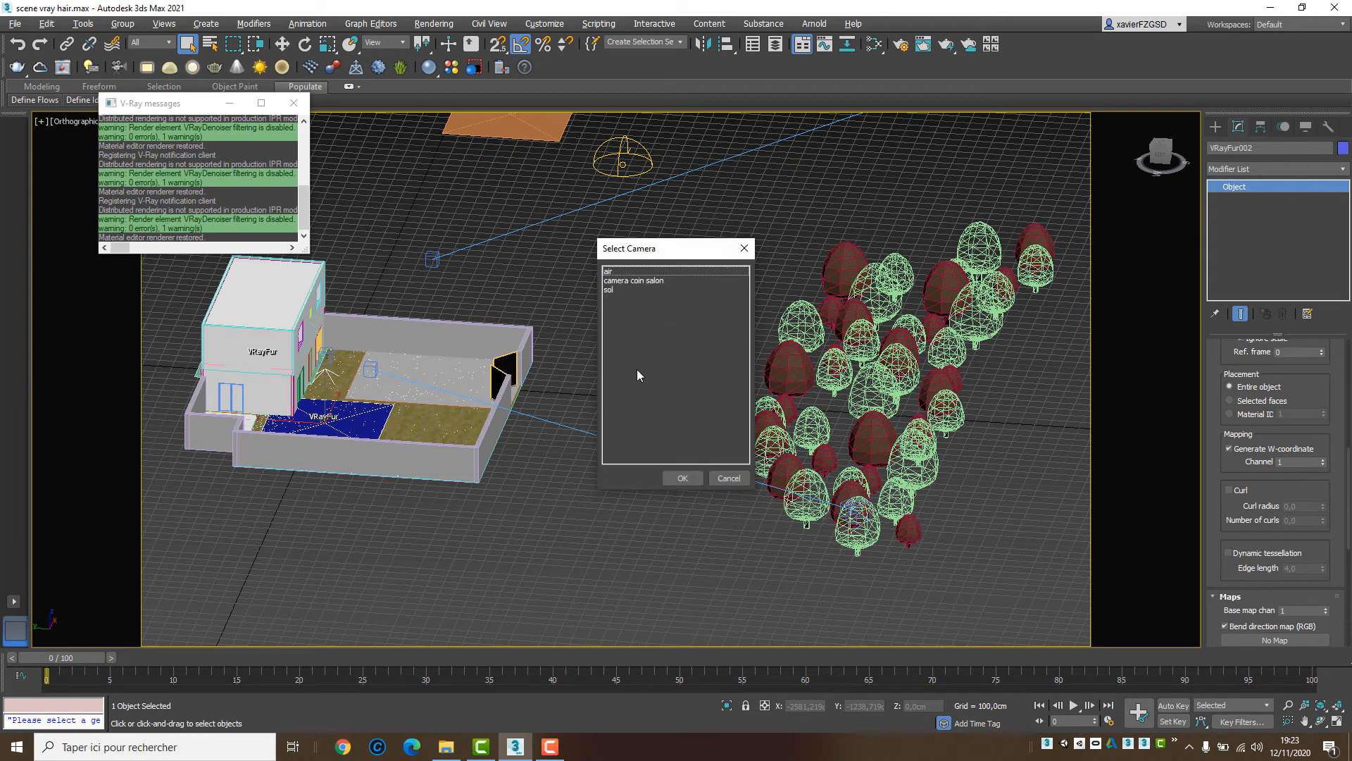
double_click(634, 280)
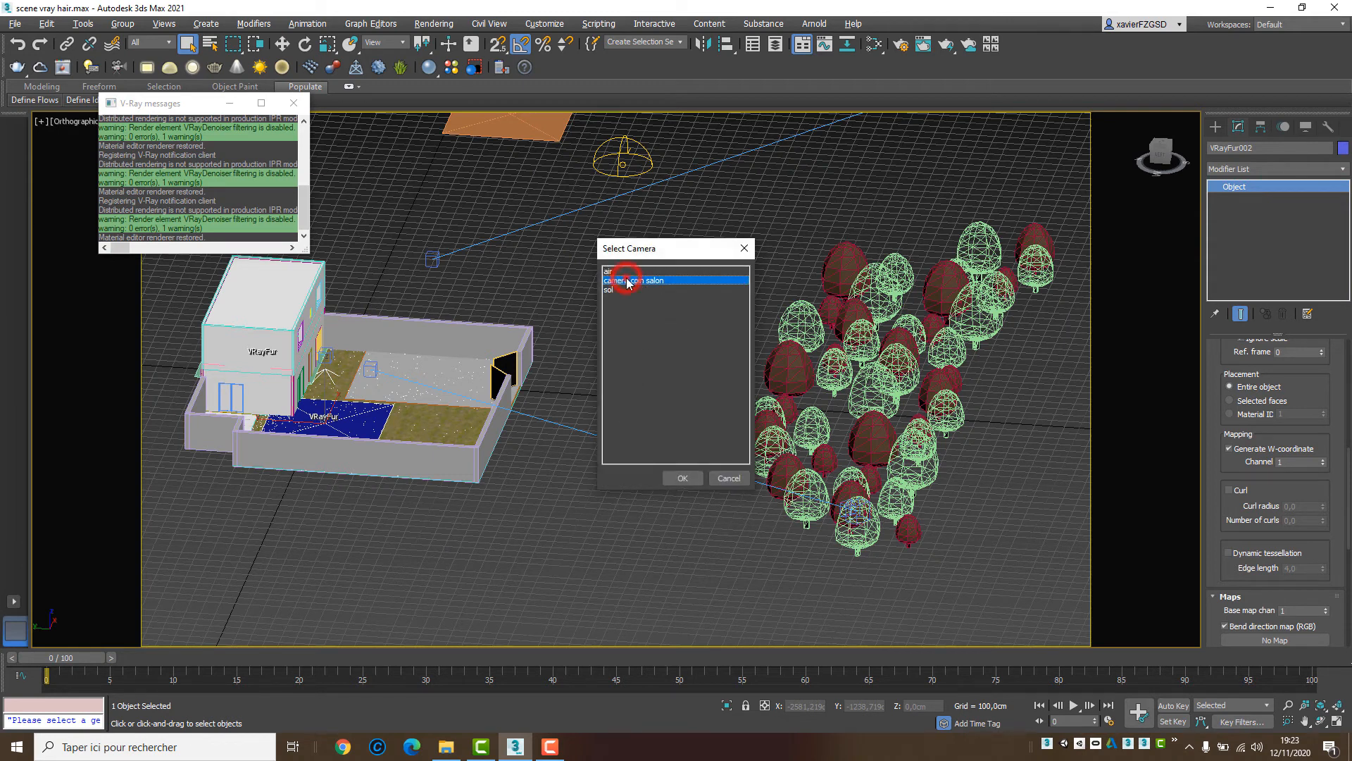
Step: Select the VRayFur object on the living-room rug and review its distribution and Selected faces placement settings
left_click(670, 569)
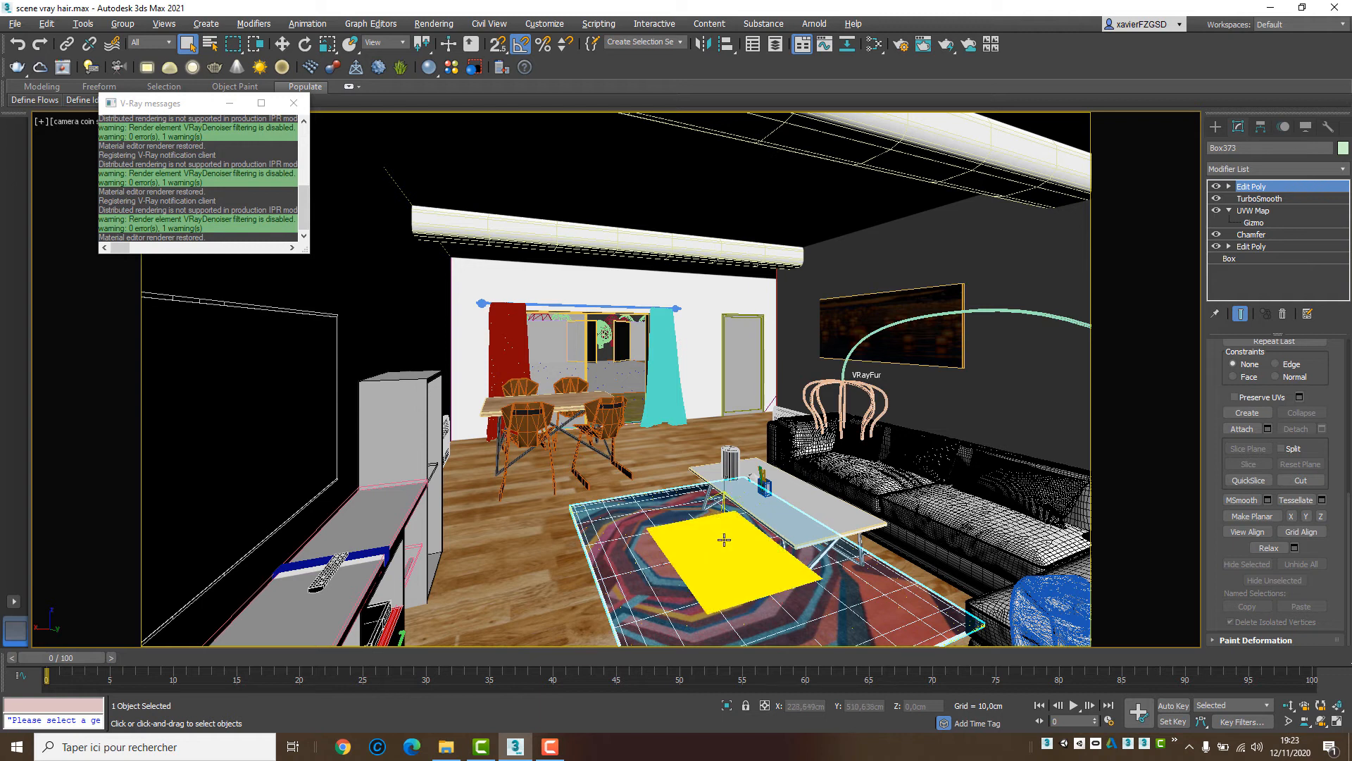
left_click(724, 540)
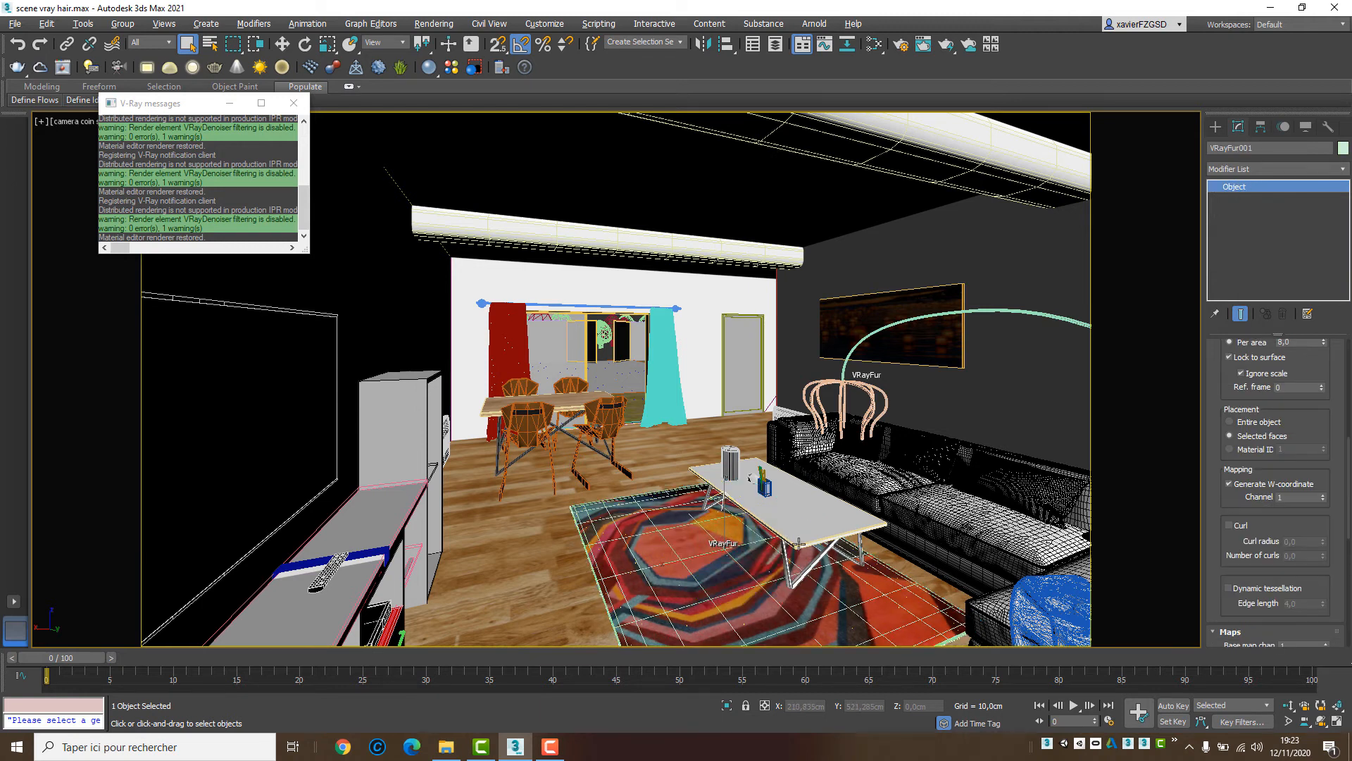
left_click_drag(1219, 389, 1226, 453)
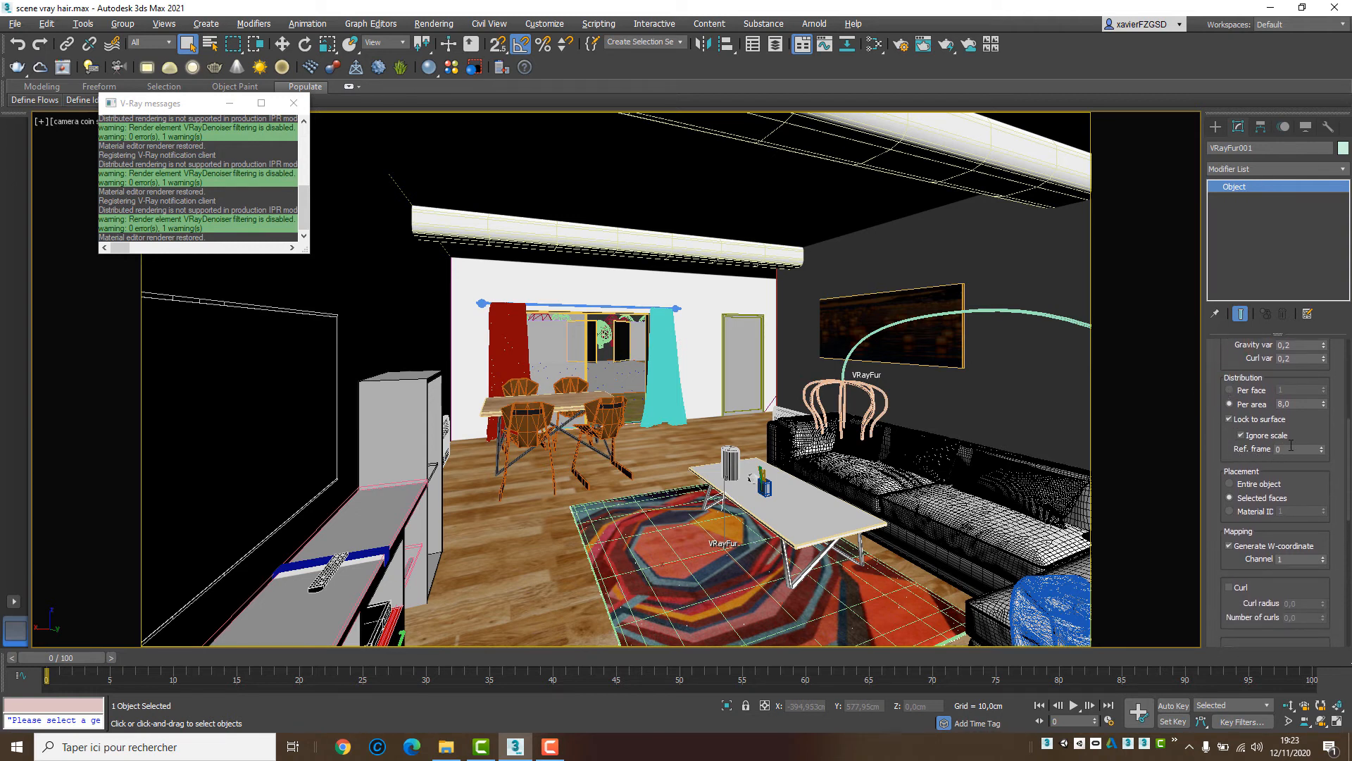
scroll(1264, 468, "down", 3)
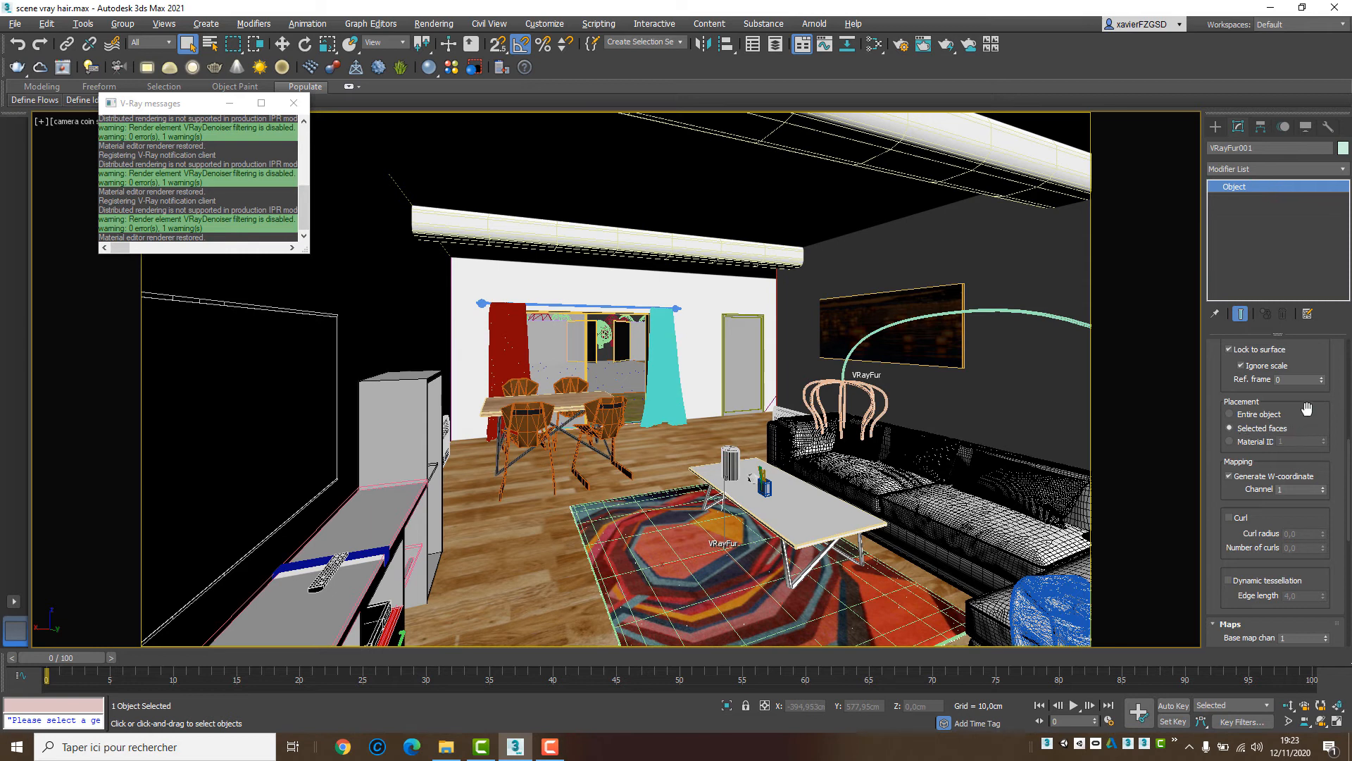
left_click_drag(1295, 412, 1295, 408)
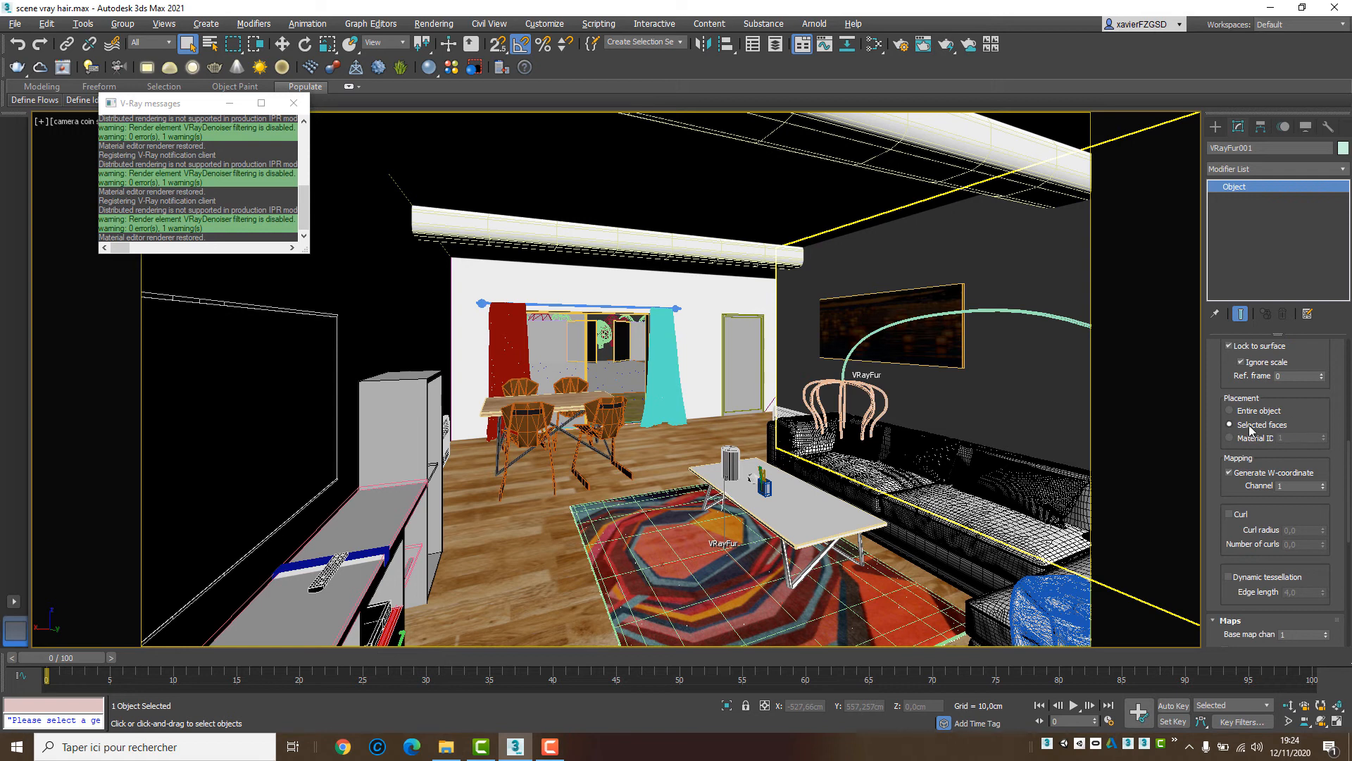
left_click(1250, 427)
Step: Enter the polygon level of the rug's Edit Poly modifier, isolate the rug and examine its selected faces from below and above in perspective
left_click(654, 565)
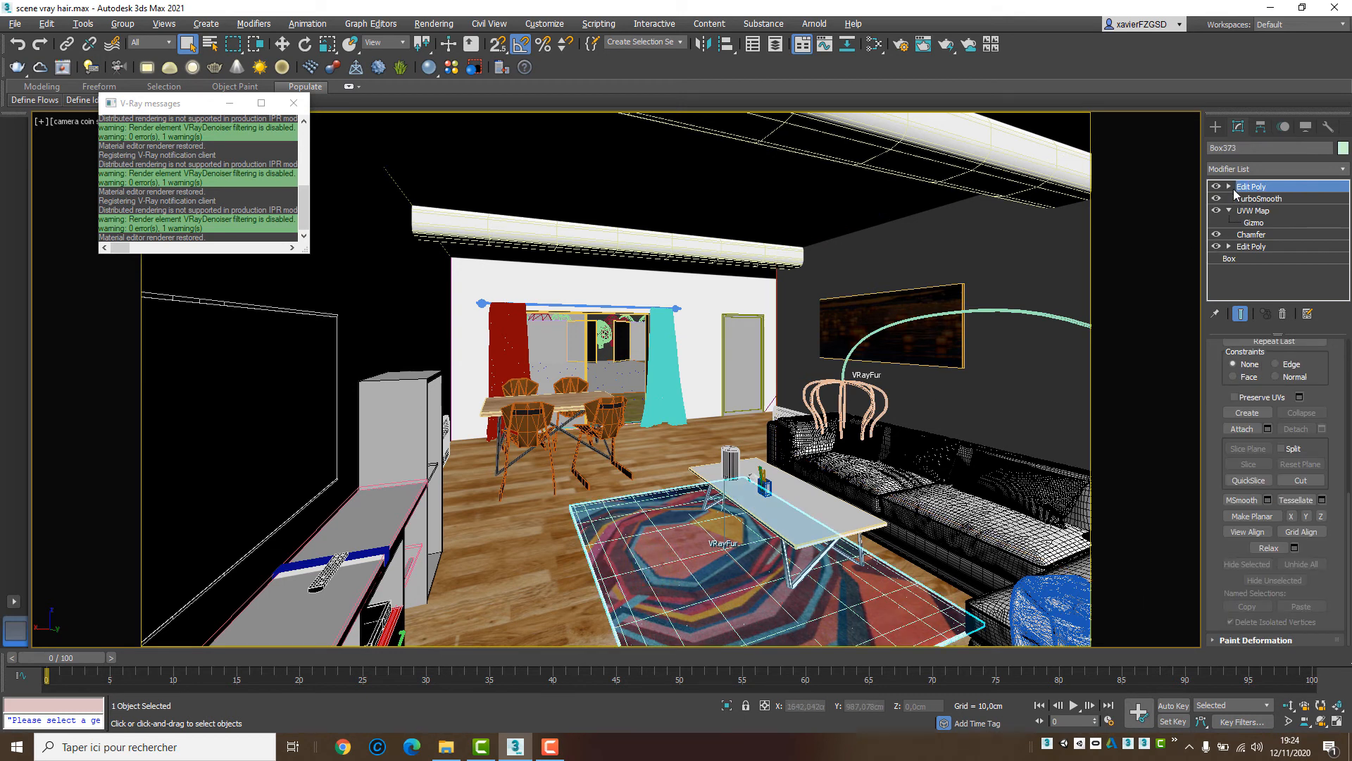
left_click(1230, 185)
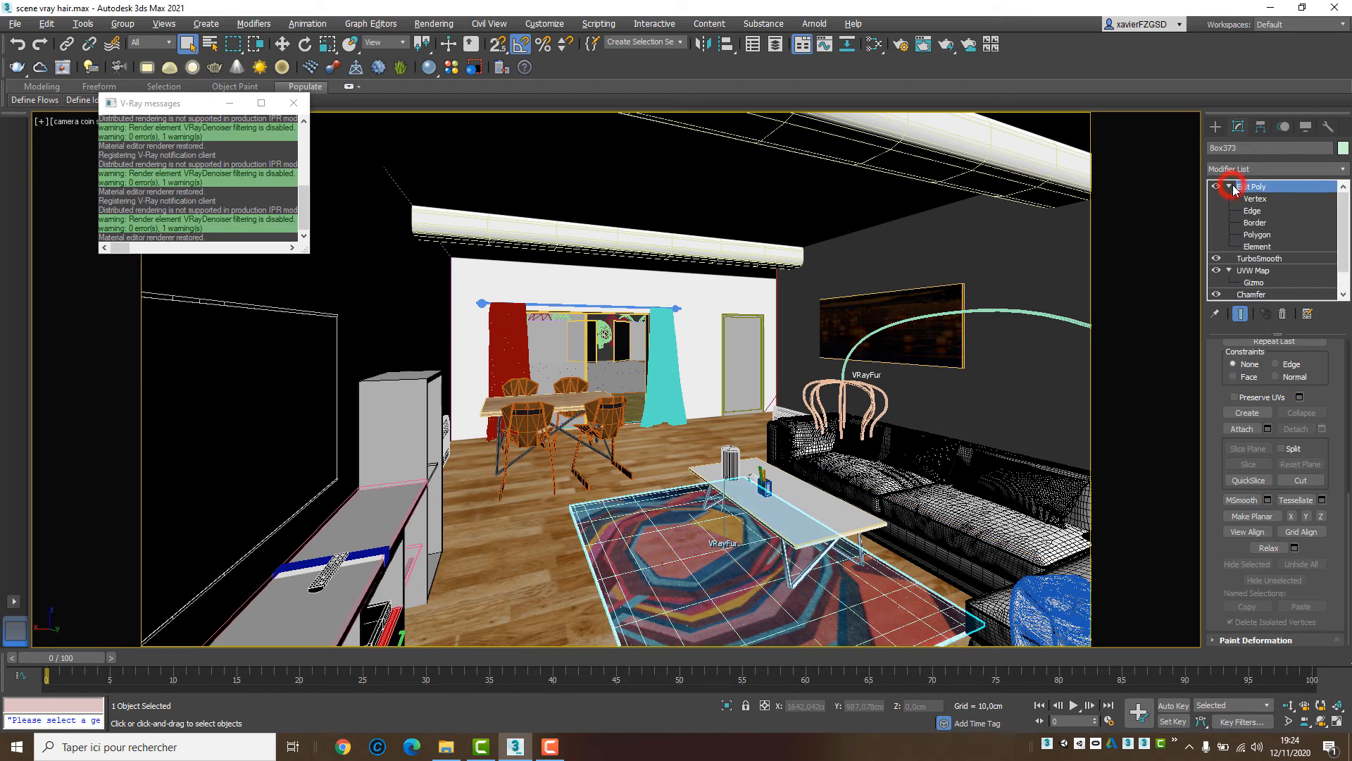
left_click(1258, 237)
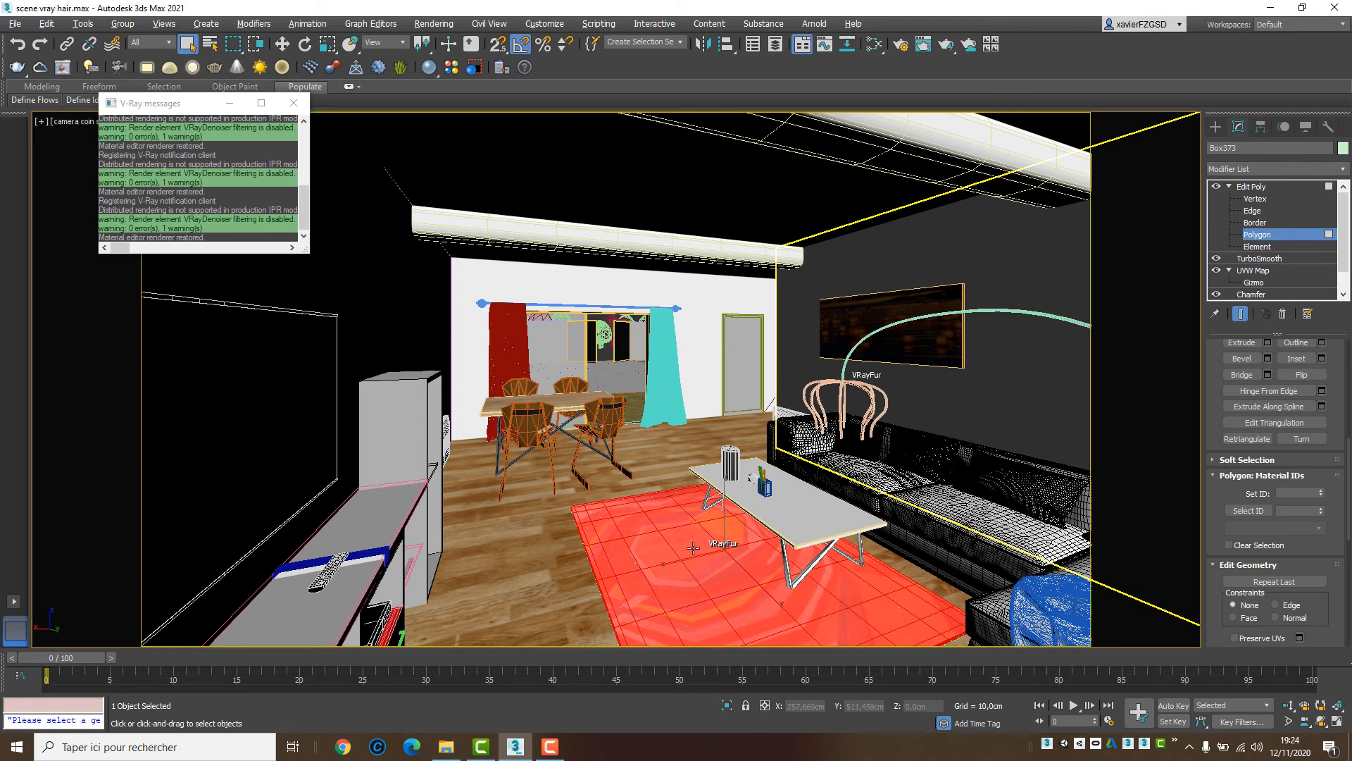
key("alt+q")
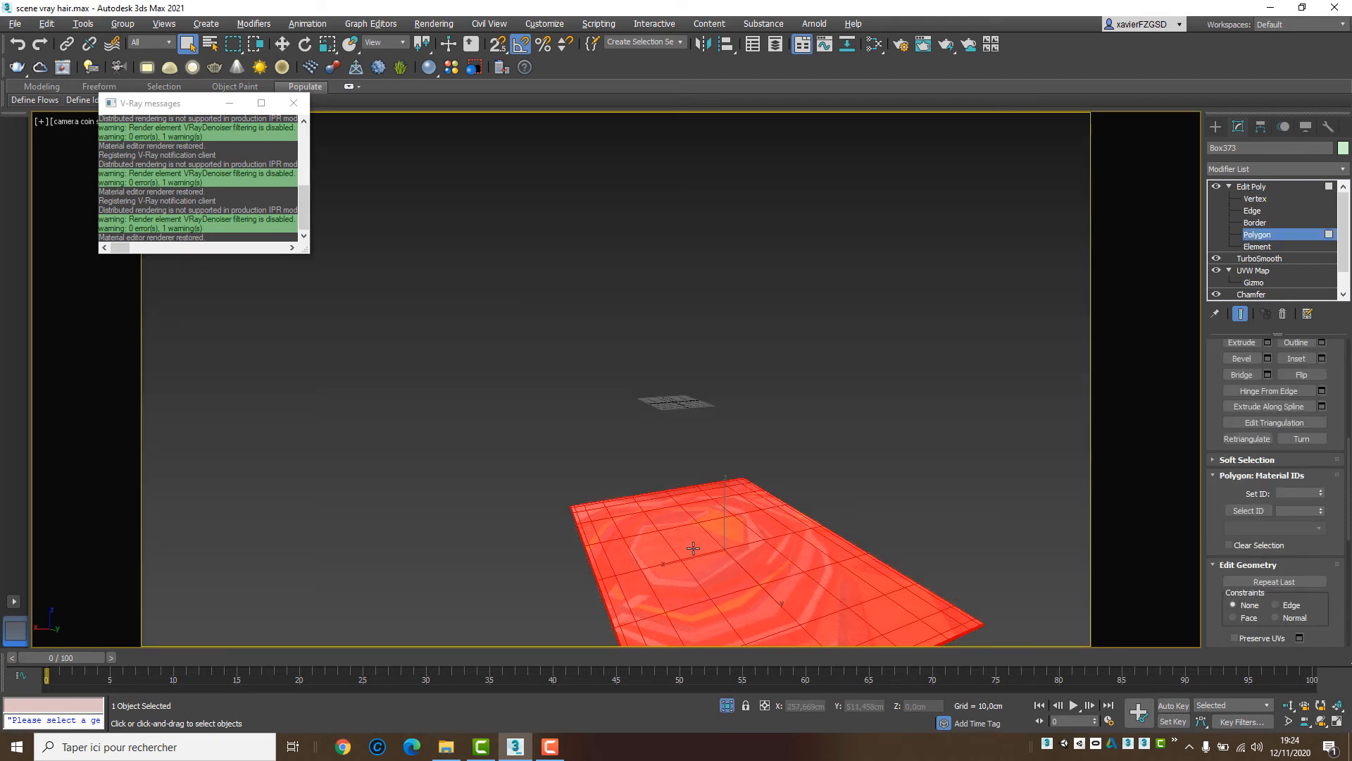
key("p")
key("z")
middle_click_drag(593, 483, 679, 459, "alt")
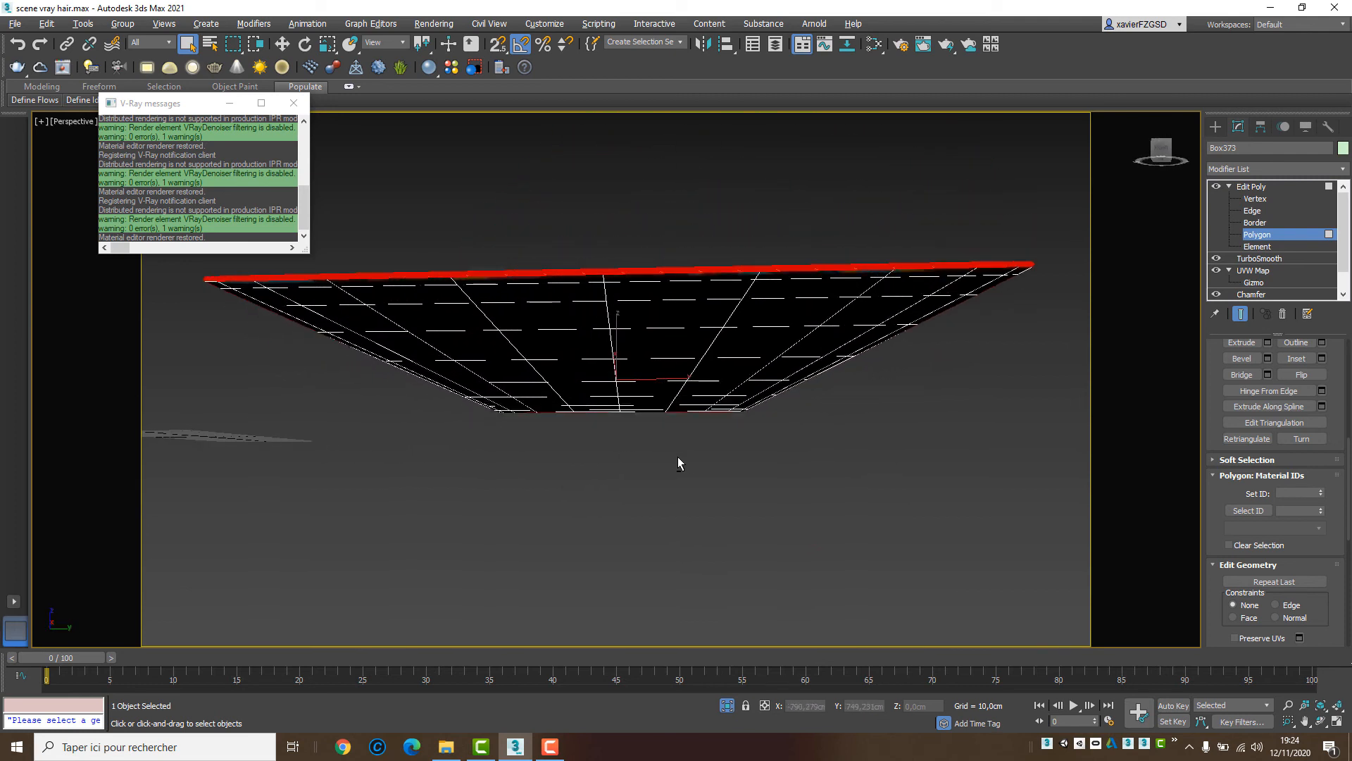
middle_click_drag(696, 399, 645, 470, "alt")
middle_click_drag(748, 493, 637, 500, "alt")
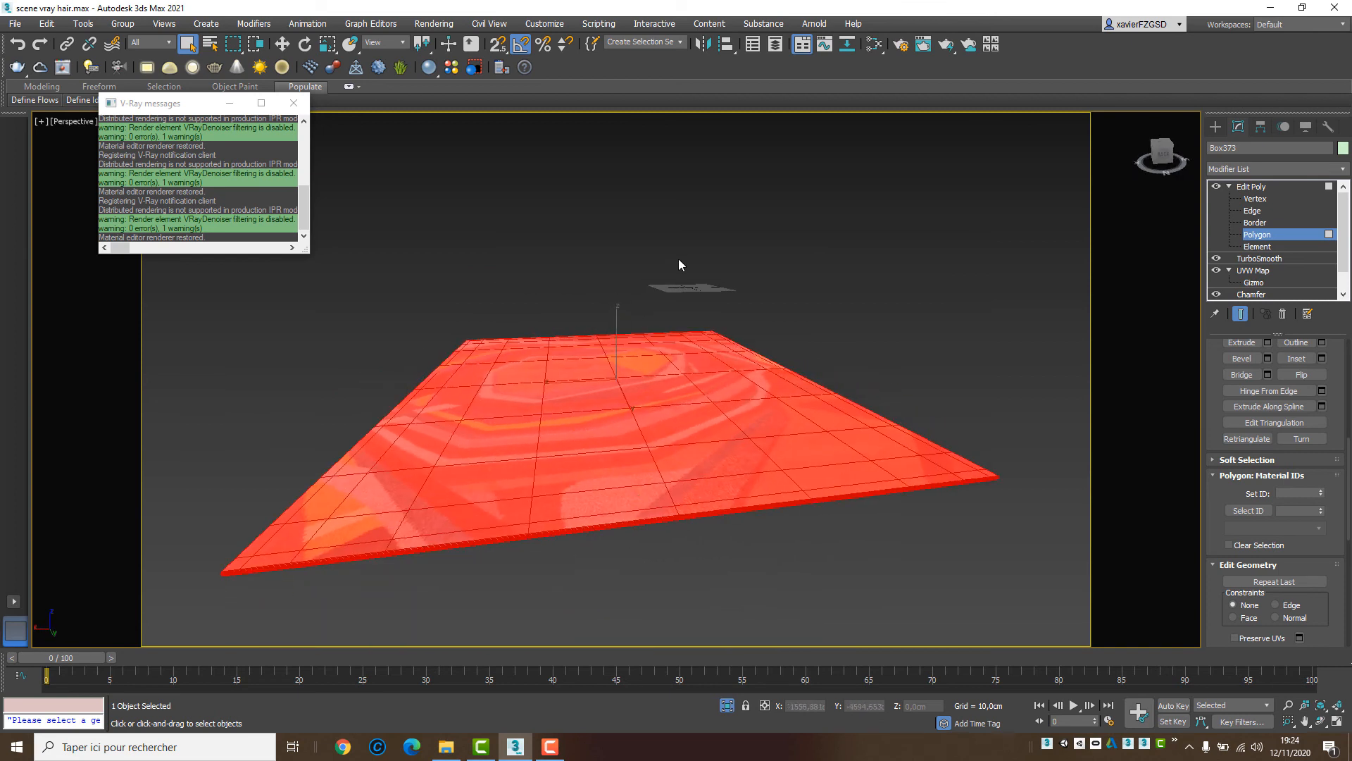
middle_click_drag(694, 265, 796, 290, "alt")
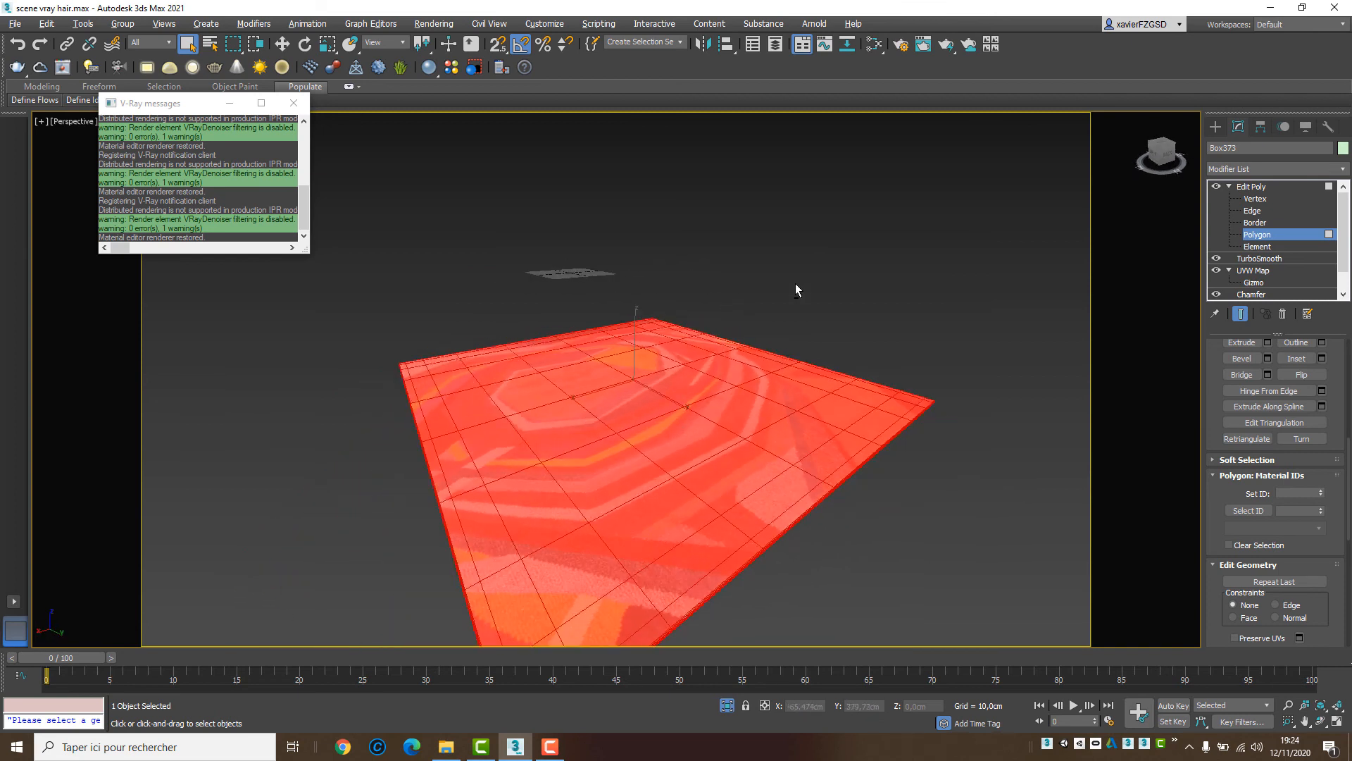
Step: Leave the rug's polygon level and end its isolation to show the living room again
left_click(1252, 186)
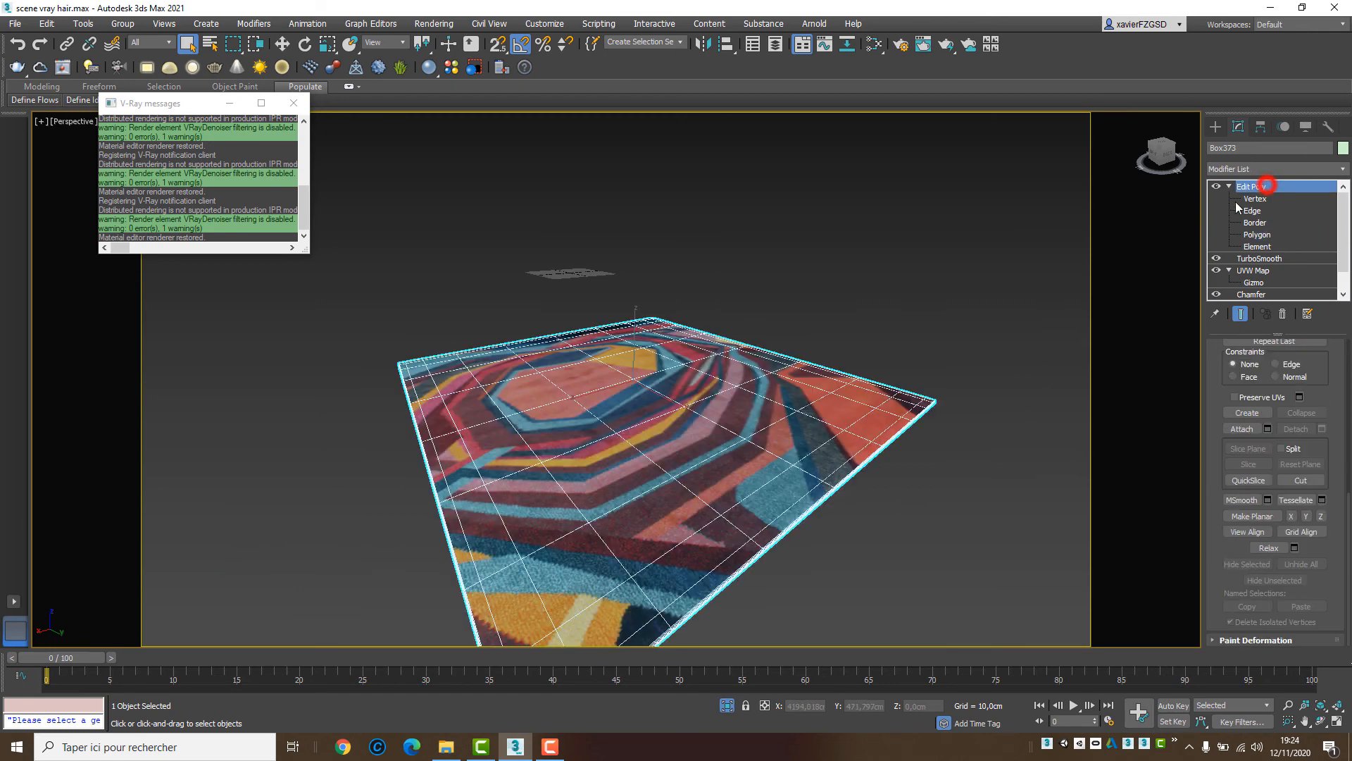
left_click(728, 705)
middle_click_drag(673, 475, 697, 479, "alt")
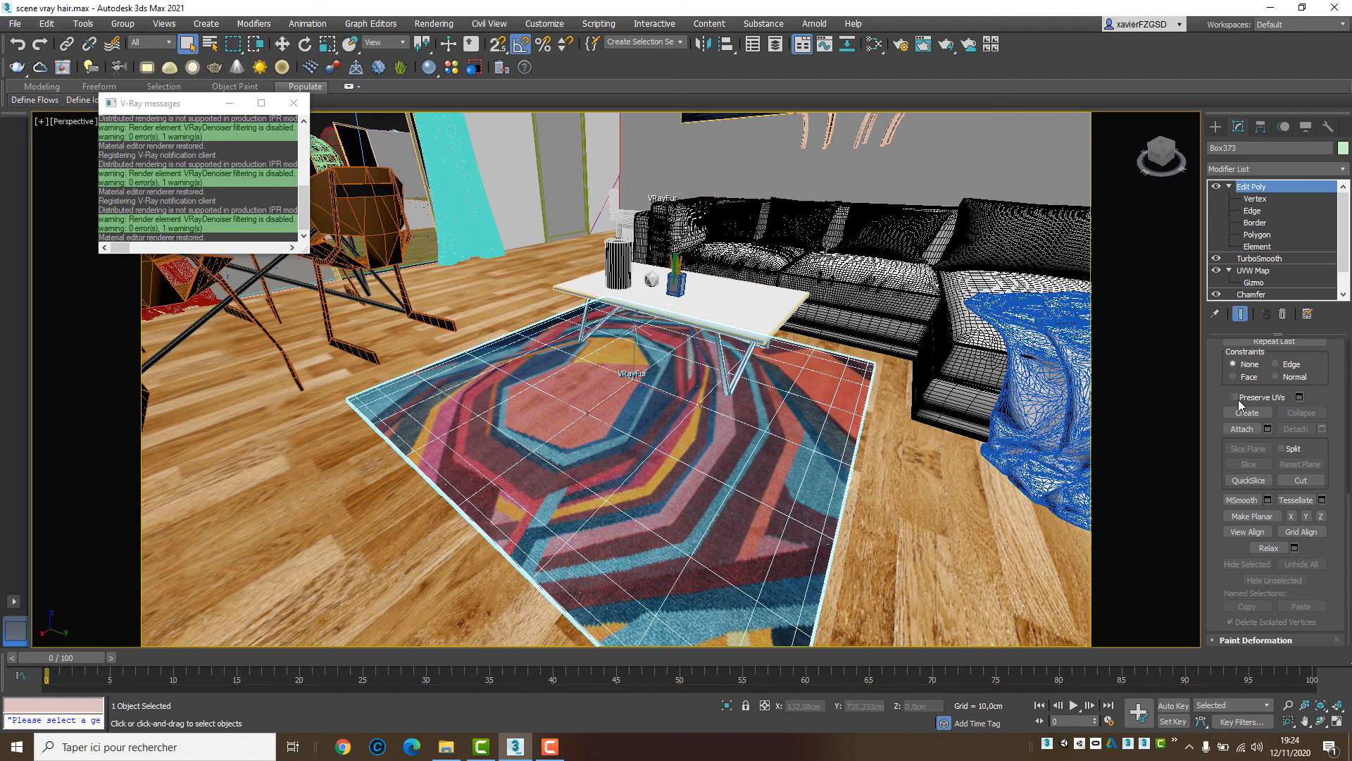
Step: Select the rug's VRayFur object and review its length, thickness, knots, variation and distribution parameters
left_click(634, 380)
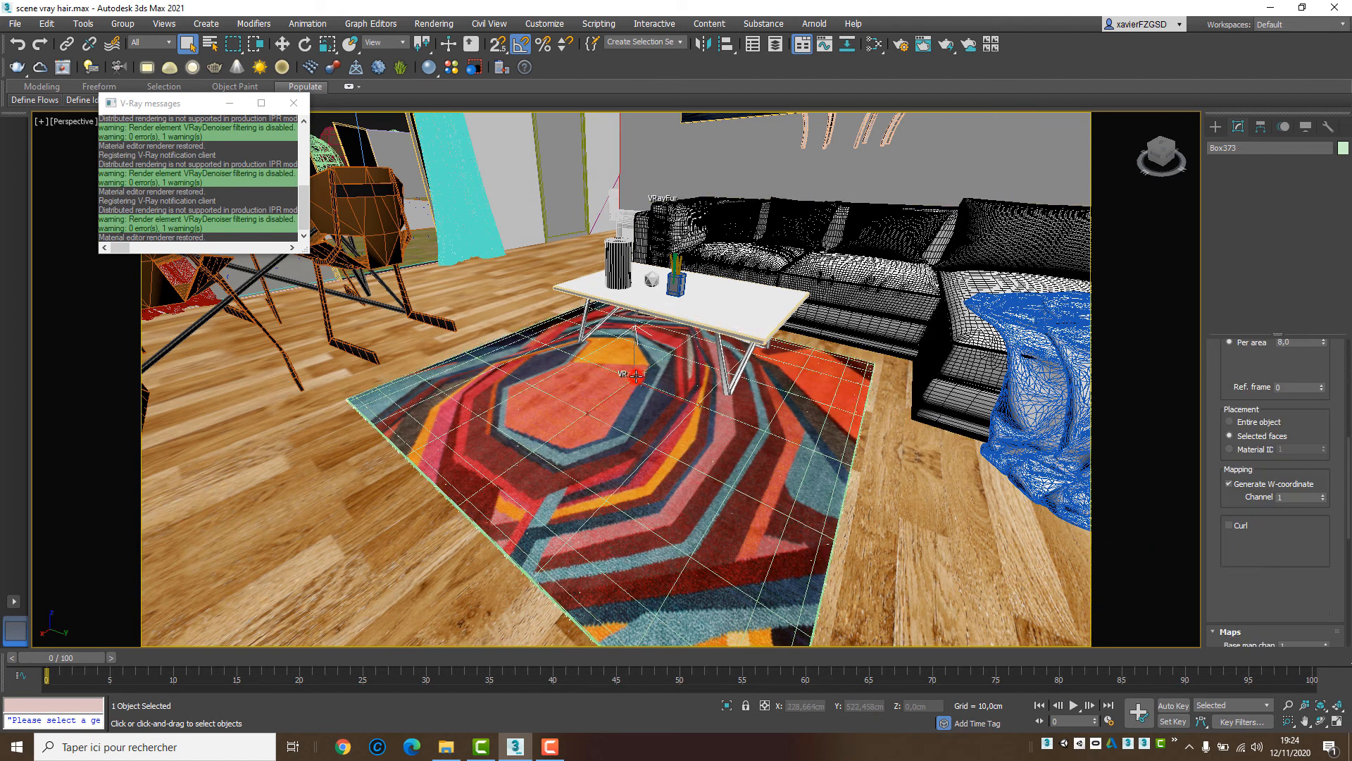
scroll(1213, 469, "up", 5)
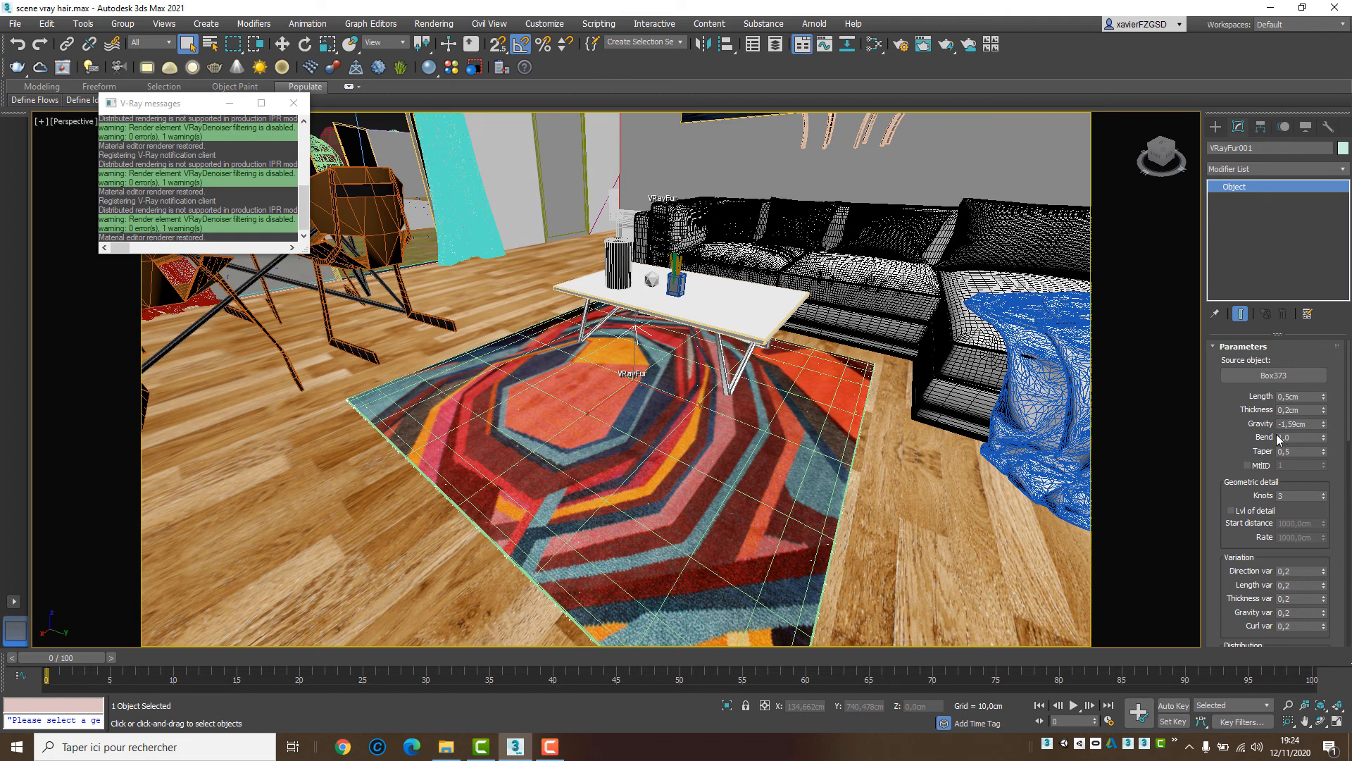
double_click(1309, 409)
double_click(1309, 396)
left_click_drag(1226, 470, 1240, 412)
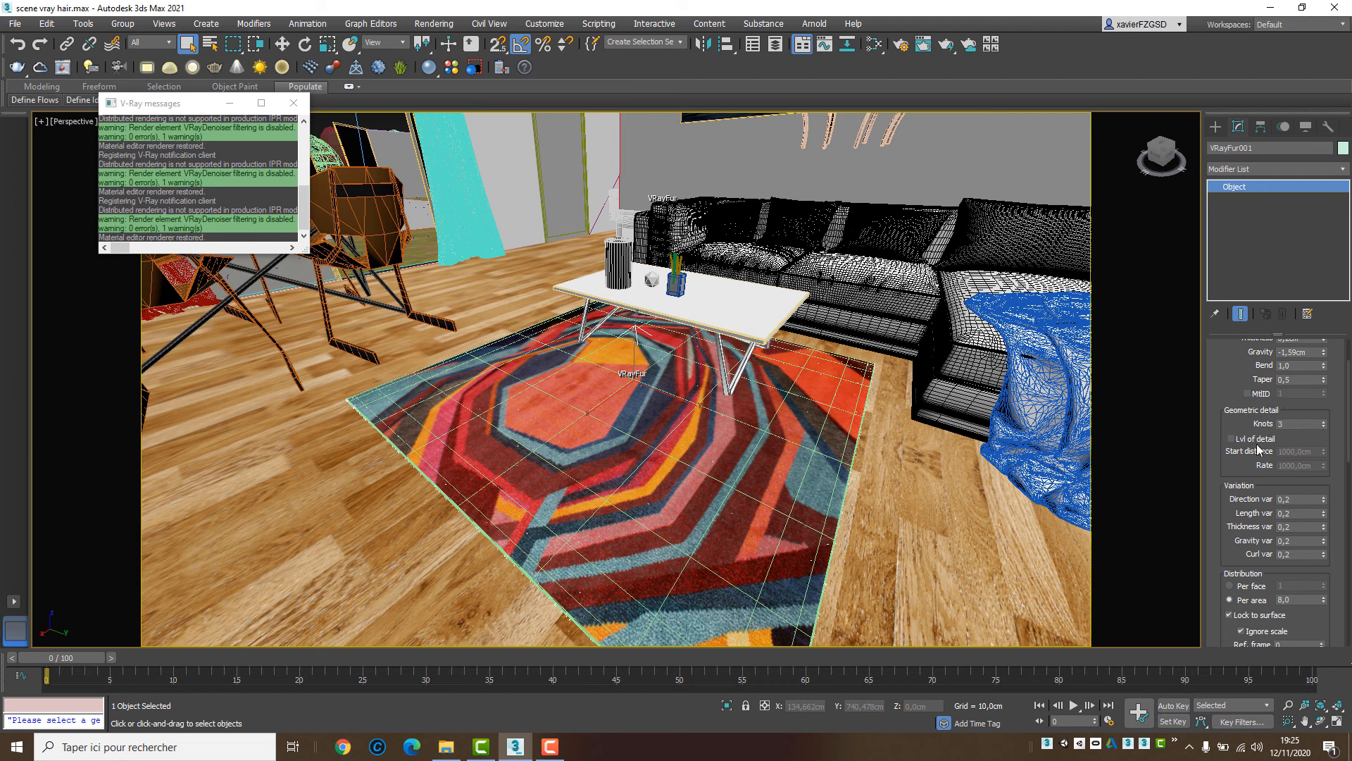
double_click(1296, 424)
left_click_drag(1231, 552, 1229, 550)
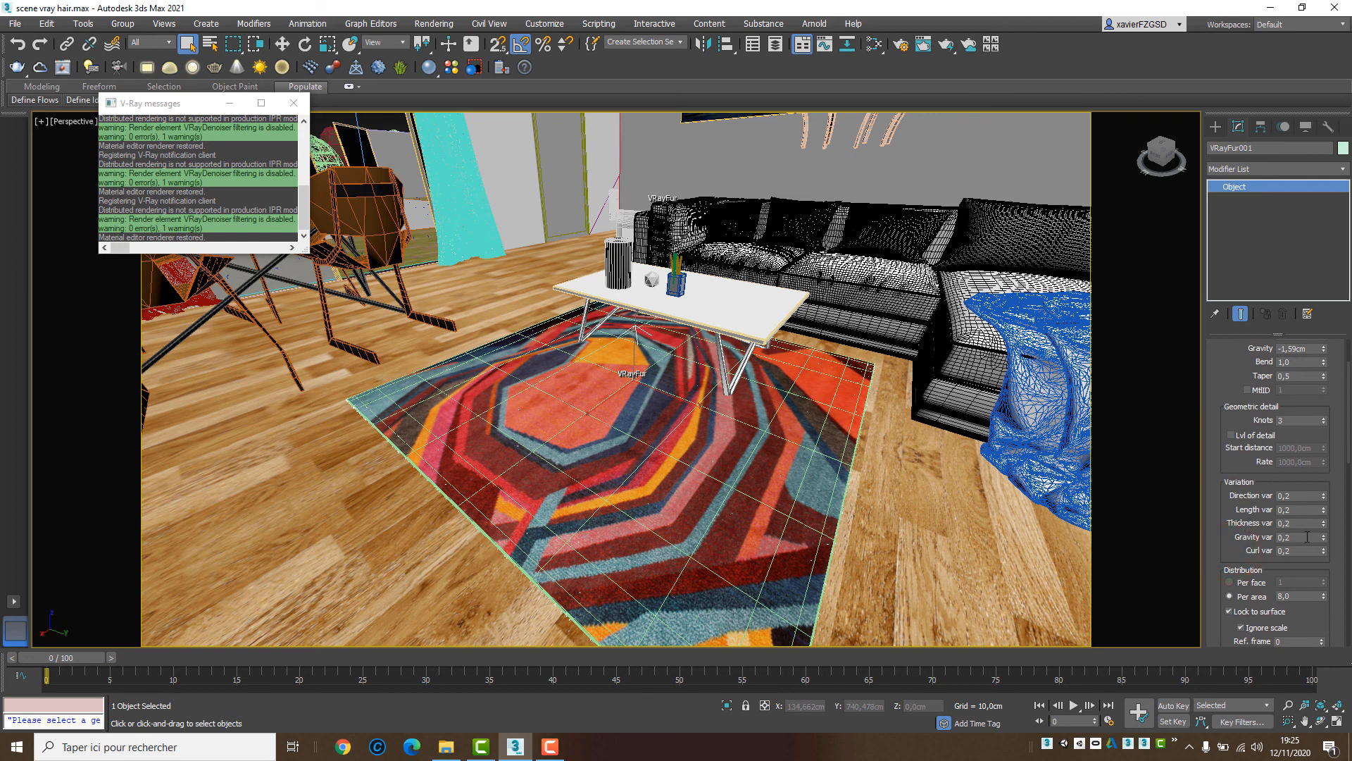
left_click_drag(1237, 550, 1227, 462)
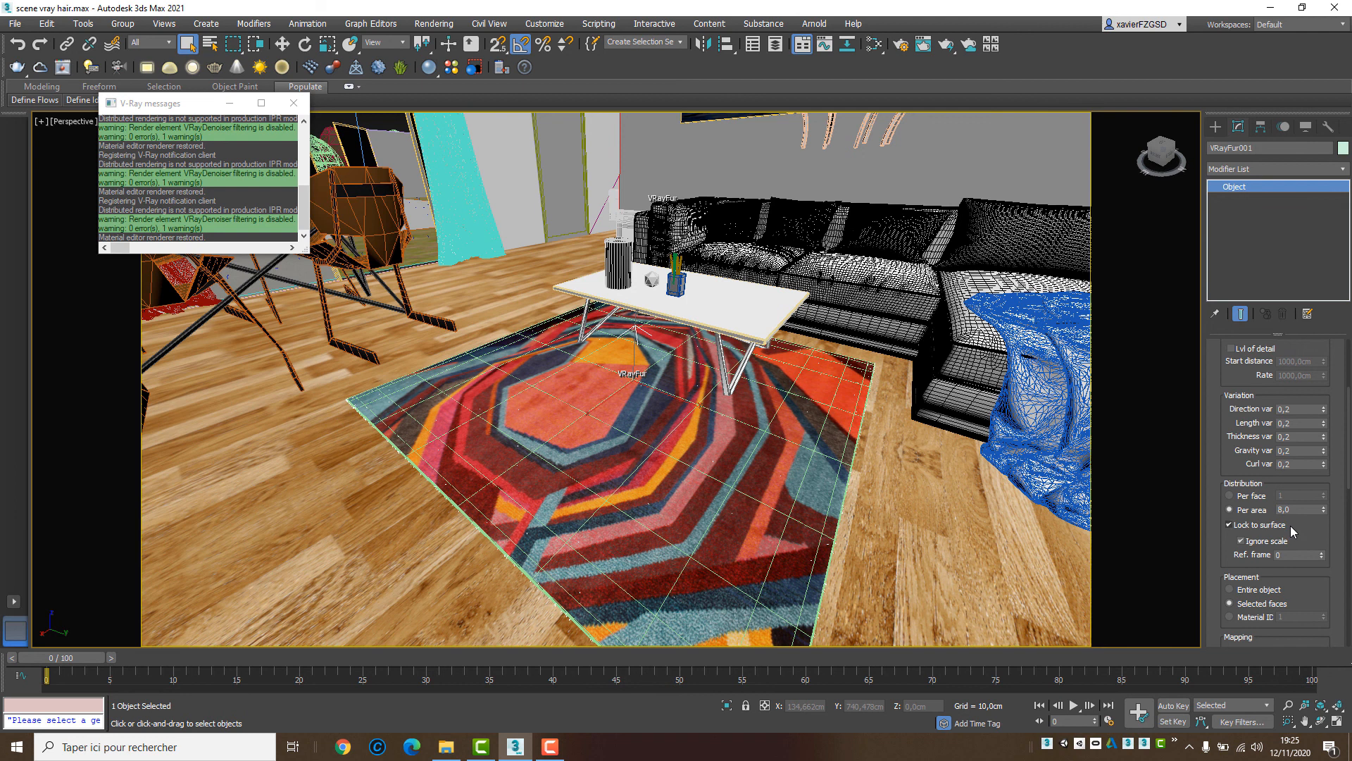
left_click_drag(1301, 530, 1291, 698)
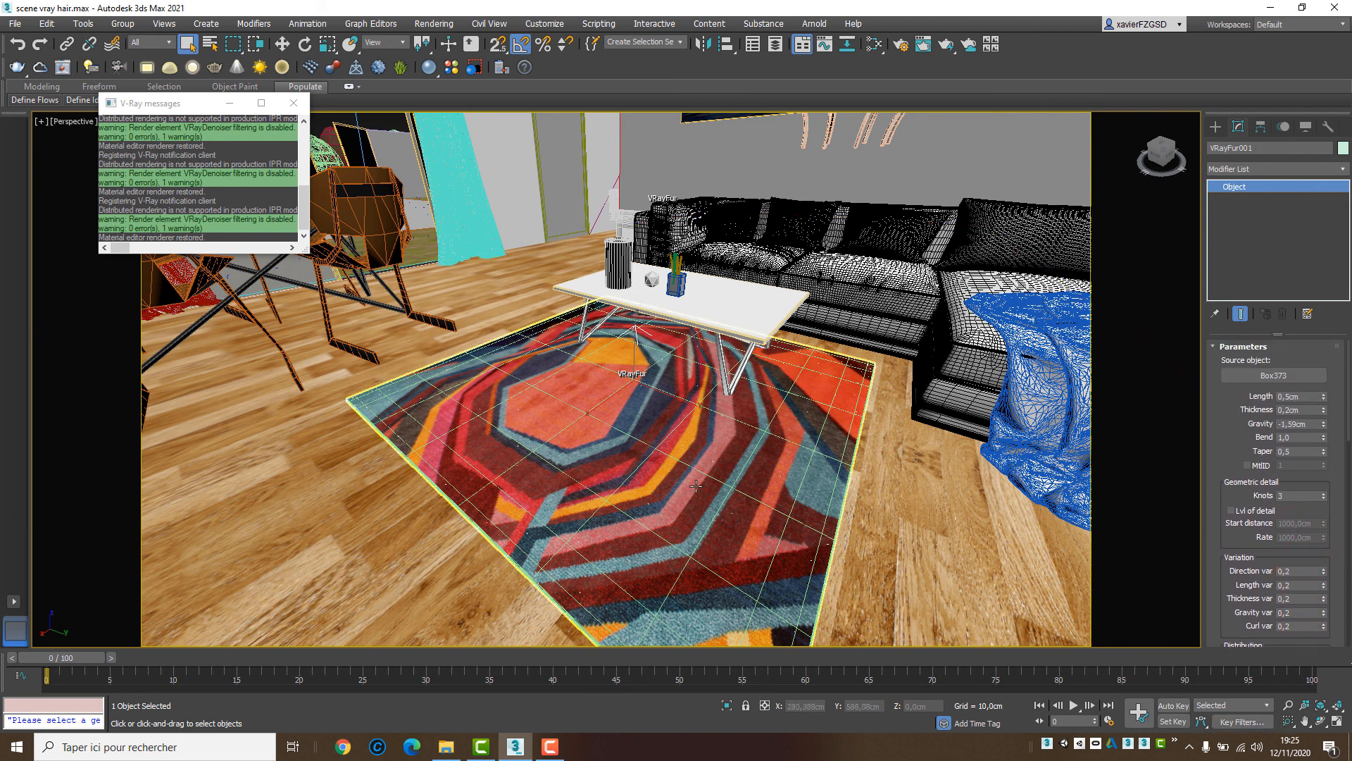